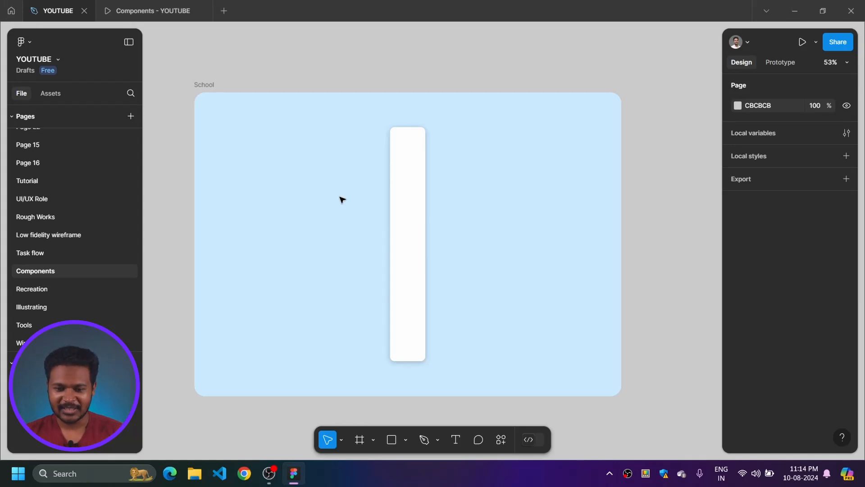
- Preview the School frame as a prototype, fit it to the screen, and return to the design file
{"action": "left_click", "coordinate": [206, 87]}
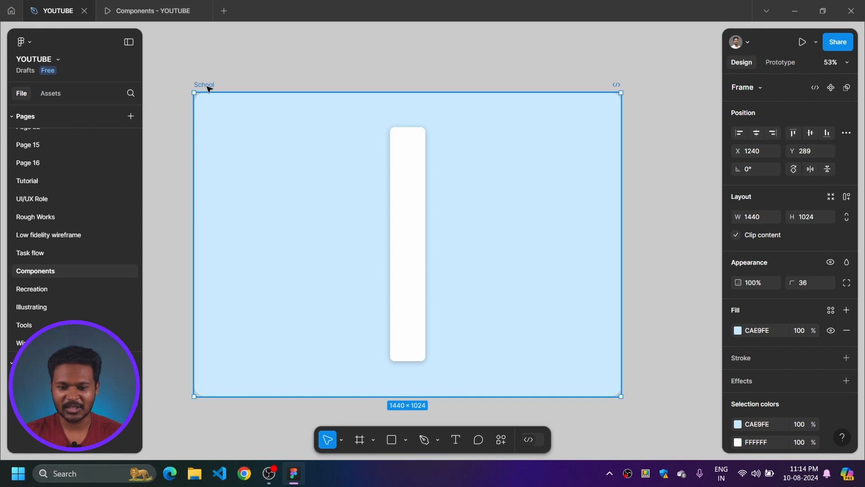
{"action": "left_click", "coordinate": [411, 169]}
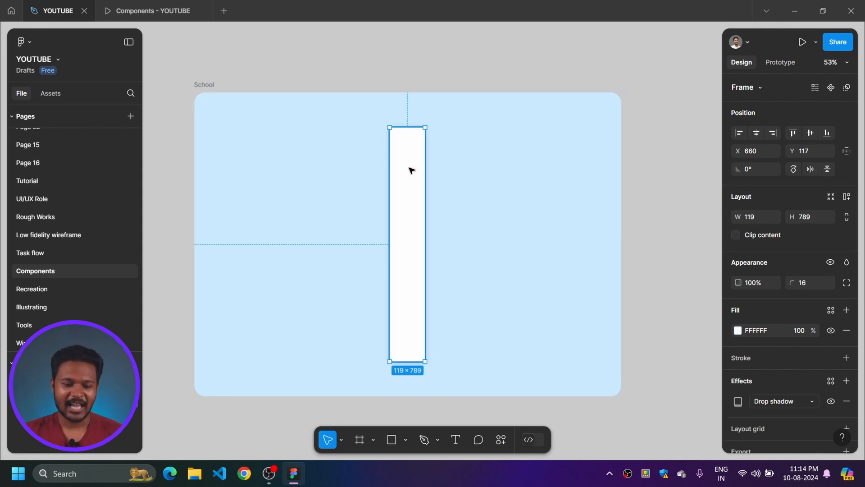
{"action": "left_click", "coordinate": [207, 84]}
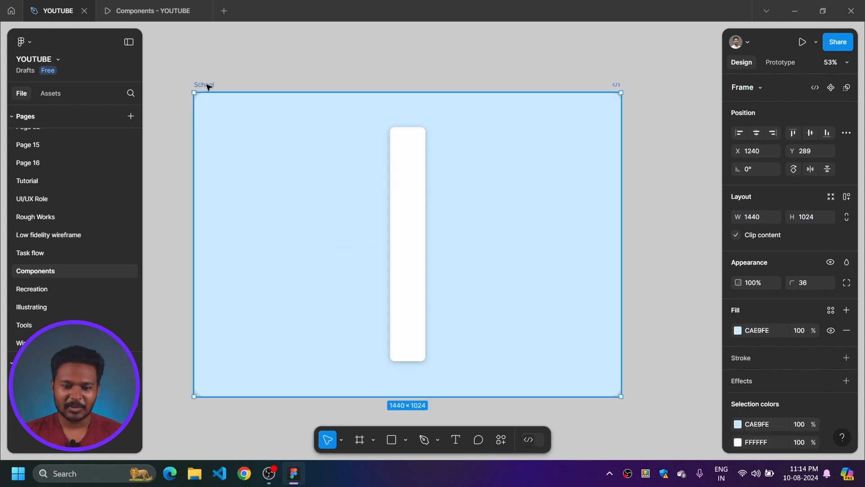
{"action": "left_click", "coordinate": [800, 41]}
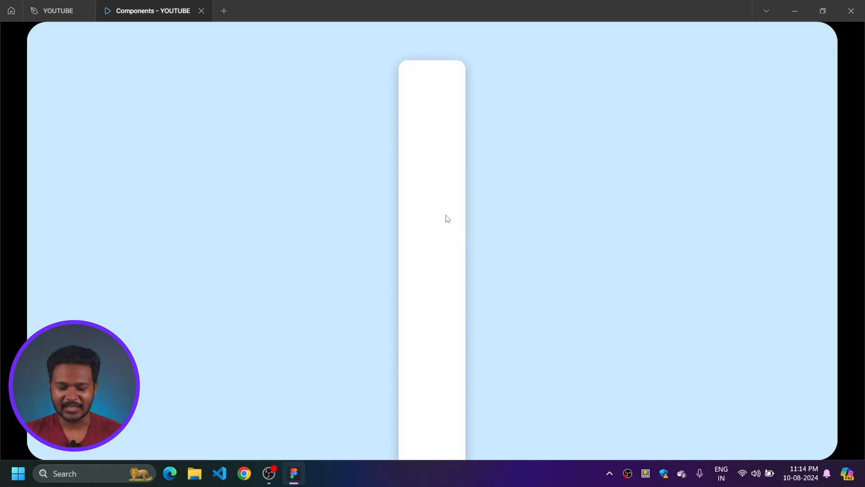
{"action": "key", "text": "z"}
{"action": "left_click", "coordinate": [60, 13]}
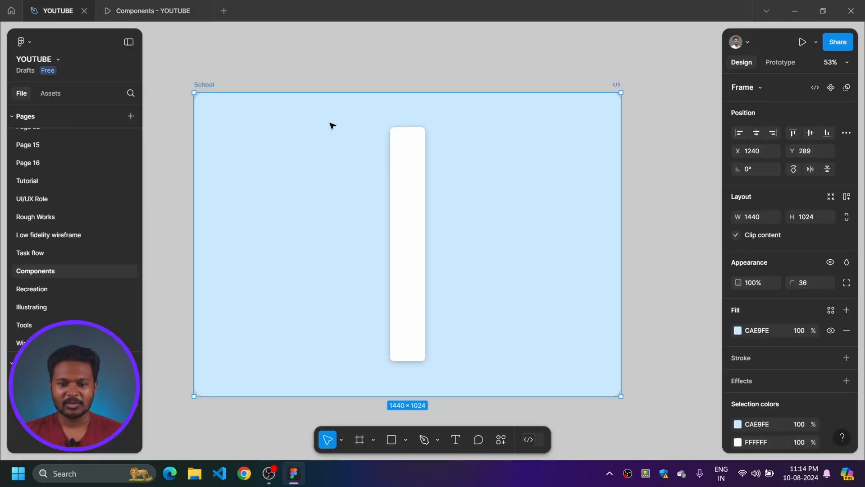
{"action": "left_click", "coordinate": [802, 43]}
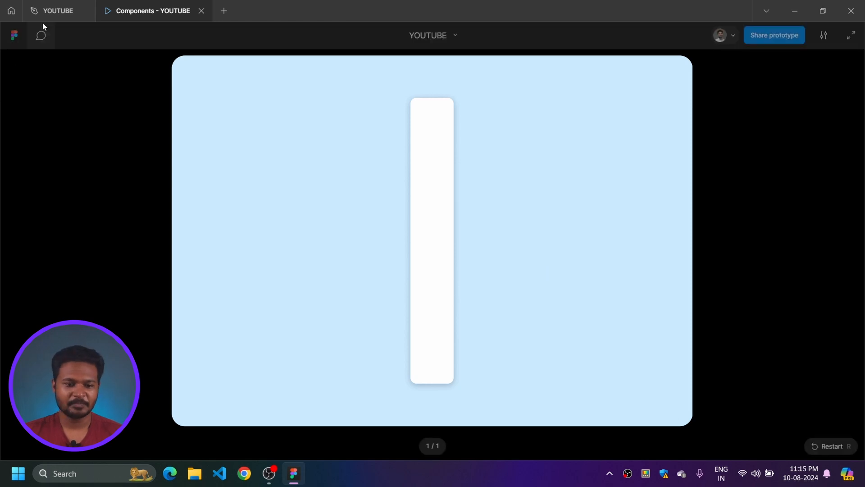
{"action": "left_click", "coordinate": [49, 11]}
- Deselect the School frame and go to the empty canvas beside it
{"action": "scroll", "coordinate": [508, 216], "scroll_direction": "right", "scroll_amount": 3}
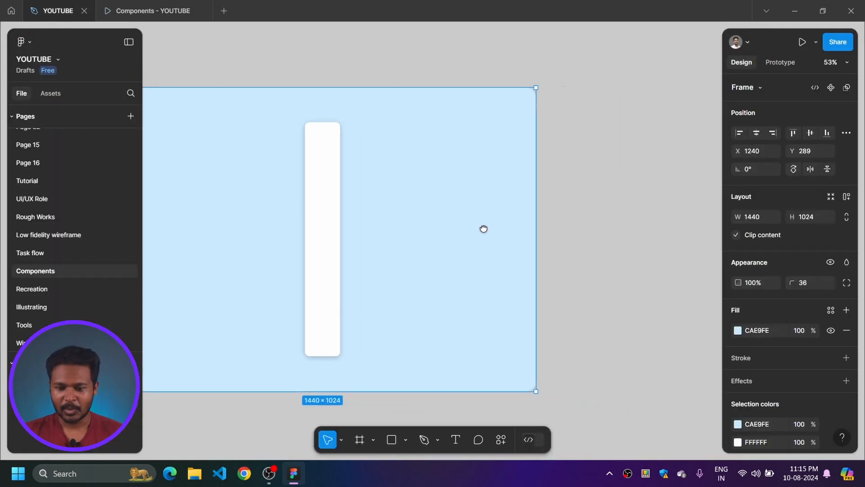
{"action": "scroll", "coordinate": [459, 180], "scroll_direction": "right", "scroll_amount": 1}
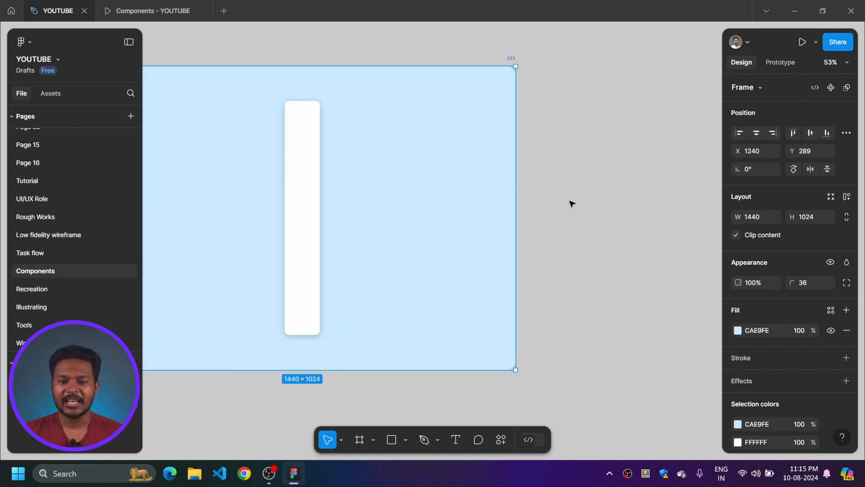
{"action": "scroll", "coordinate": [388, 195], "scroll_direction": "right", "scroll_amount": 5}
{"action": "left_click", "coordinate": [409, 218]}
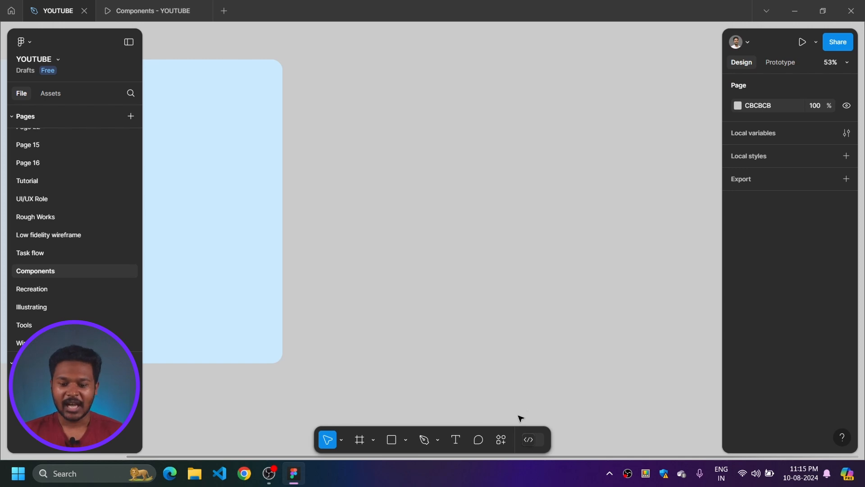
{"action": "left_click", "coordinate": [502, 440]}
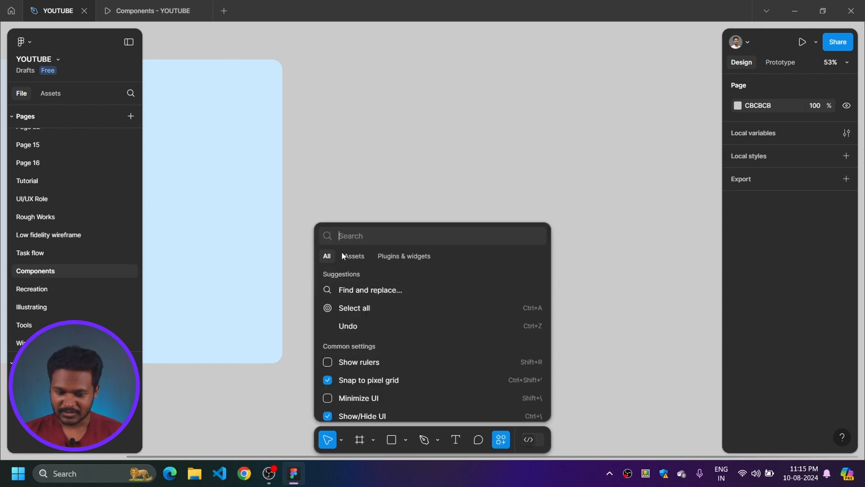
{"action": "left_click", "coordinate": [394, 259]}
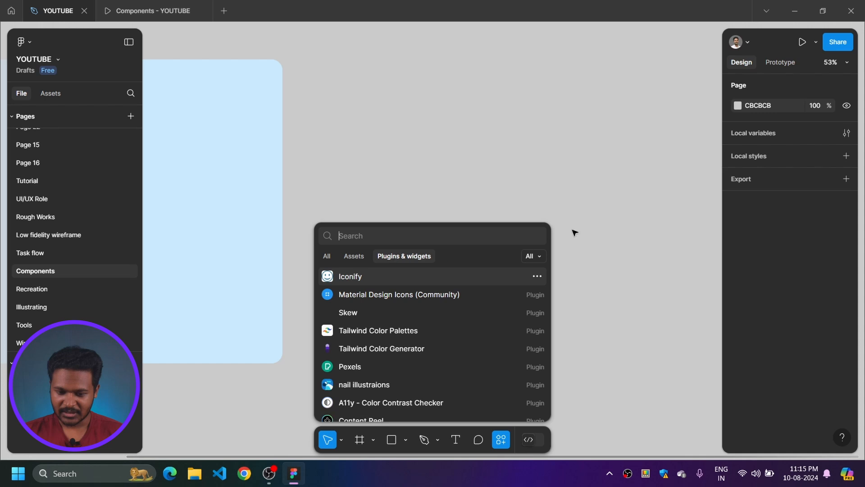
{"action": "left_click", "coordinate": [589, 263]}
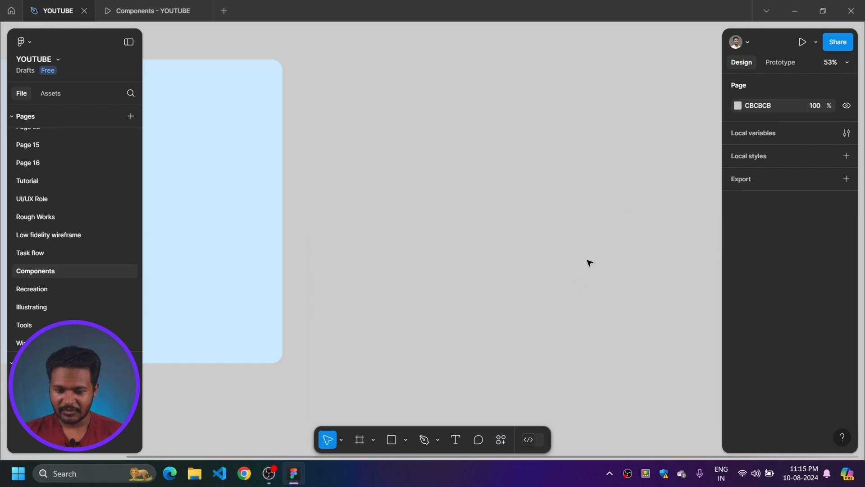
- Search the plugins and widgets for "iconify" and run the Iconify plugin
{"action": "left_click", "coordinate": [504, 440]}
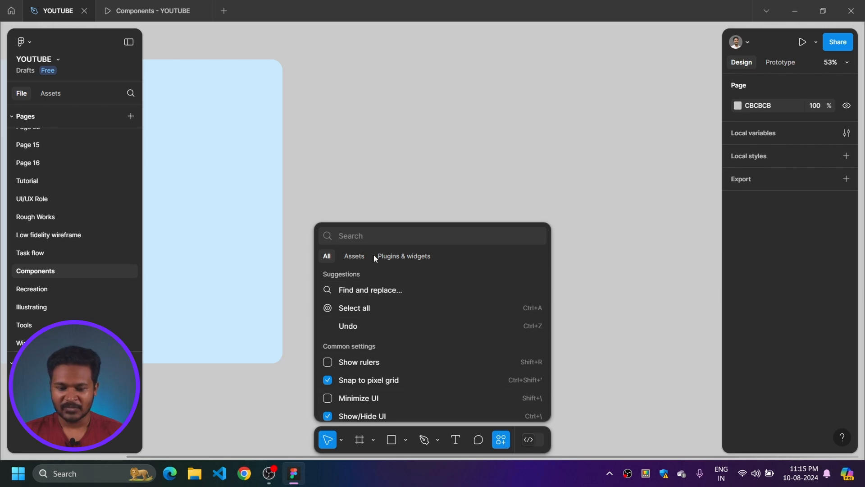
{"action": "left_click", "coordinate": [397, 259]}
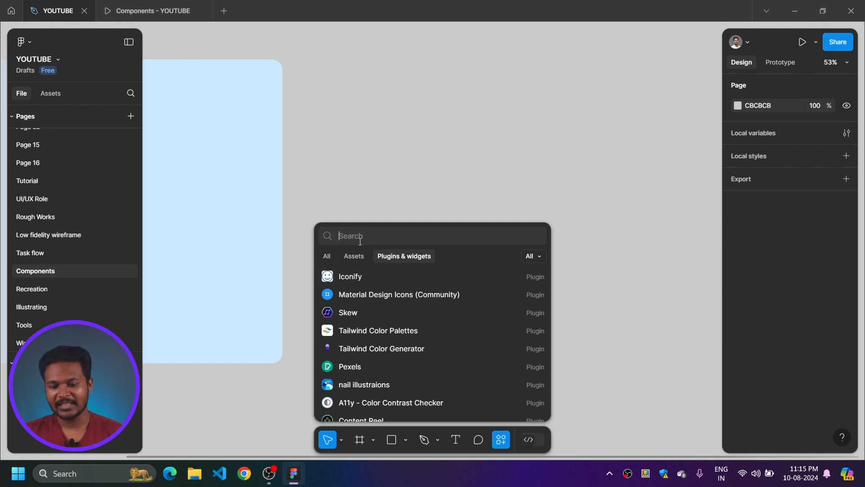
{"action": "type", "text": "iconify"}
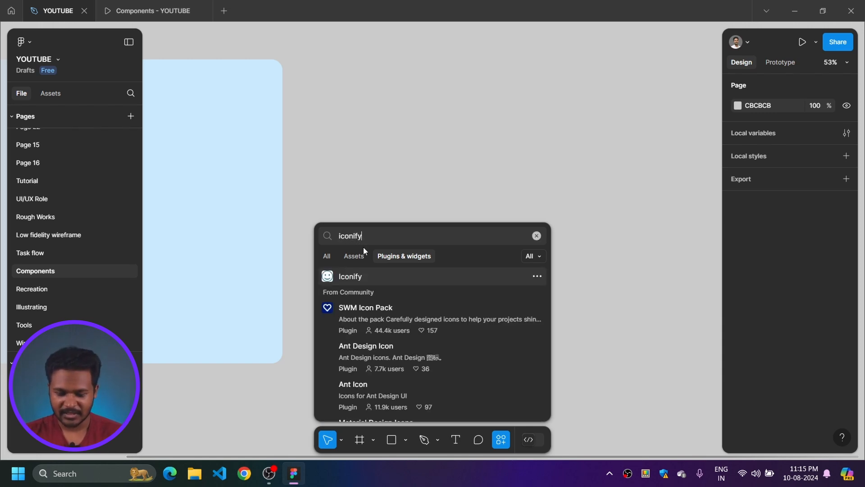
{"action": "left_click", "coordinate": [363, 279]}
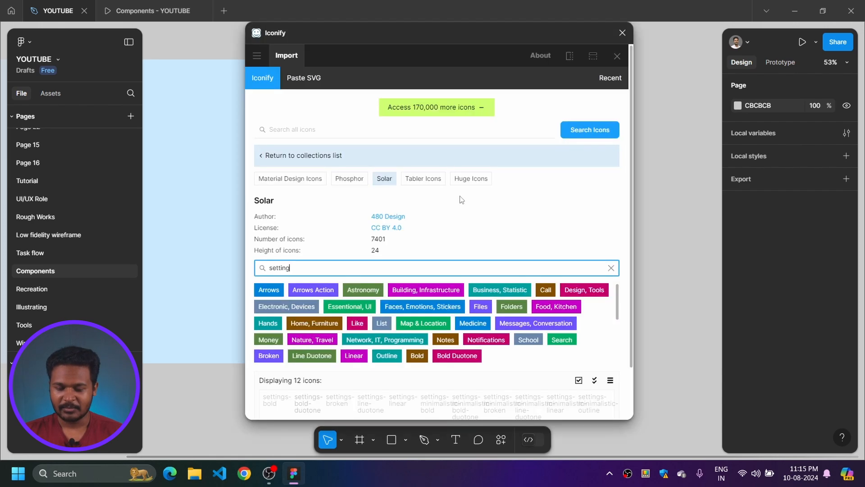
- Import the solar:settings-bold-duotone icon from Iconify's Solar collection
{"action": "scroll", "coordinate": [351, 340], "scroll_direction": "down", "scroll_amount": 2}
{"action": "scroll", "coordinate": [519, 350], "scroll_direction": "down", "scroll_amount": 5}
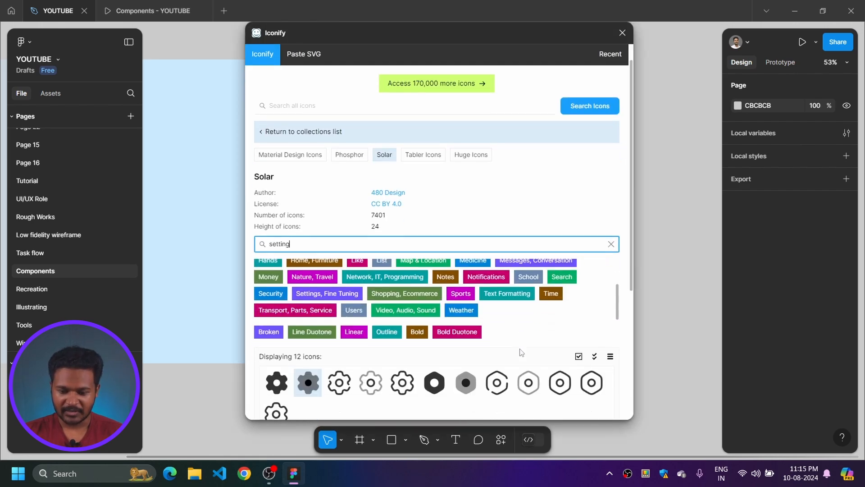
{"action": "scroll", "coordinate": [437, 284], "scroll_direction": "up", "scroll_amount": 3}
{"action": "scroll", "coordinate": [493, 216], "scroll_direction": "down", "scroll_amount": 3}
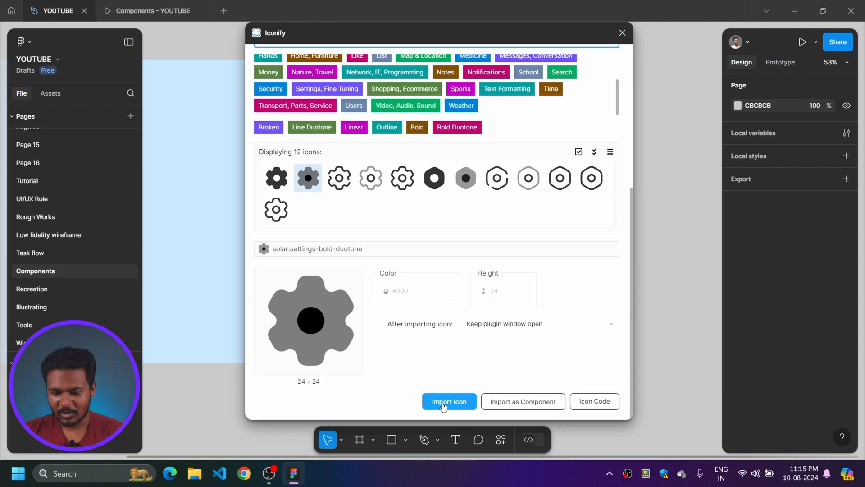
{"action": "left_click", "coordinate": [444, 407]}
- Return to Iconify's collections list and open the full Solar collection by 480 Design
{"action": "scroll", "coordinate": [413, 232], "scroll_direction": "up", "scroll_amount": 2}
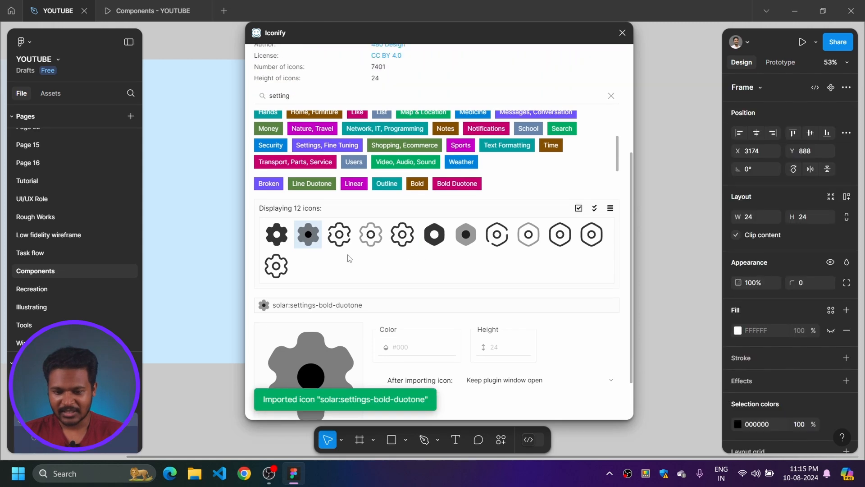
{"action": "scroll", "coordinate": [302, 145], "scroll_direction": "up", "scroll_amount": 3}
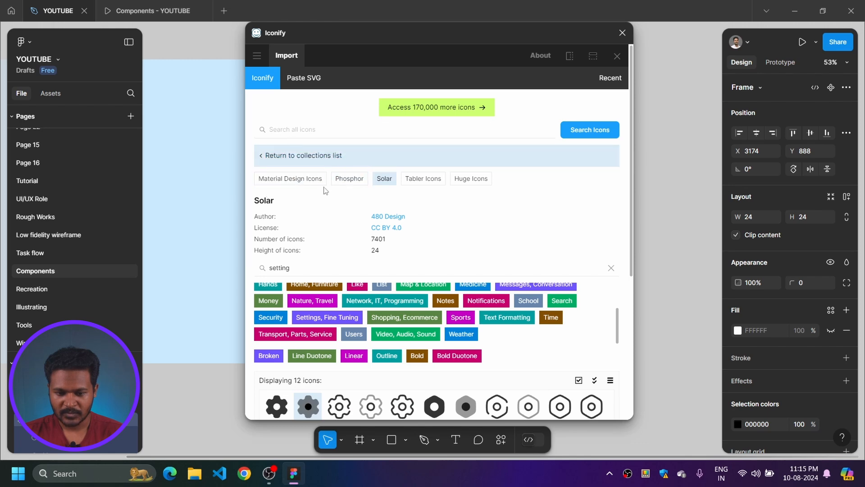
{"action": "left_click", "coordinate": [266, 155]}
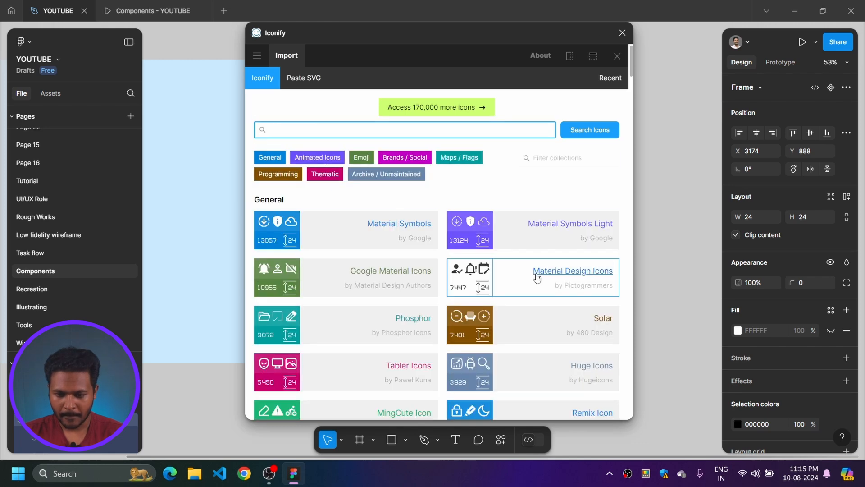
{"action": "left_click", "coordinate": [596, 334]}
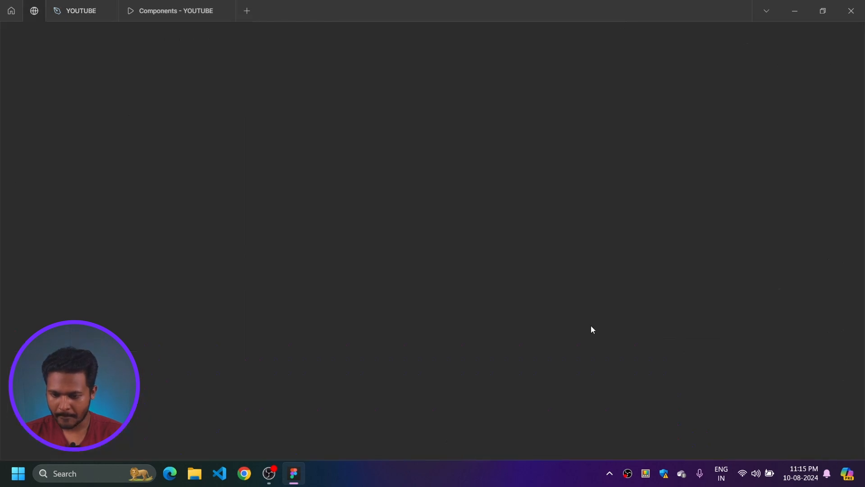
{"action": "left_click", "coordinate": [47, 10]}
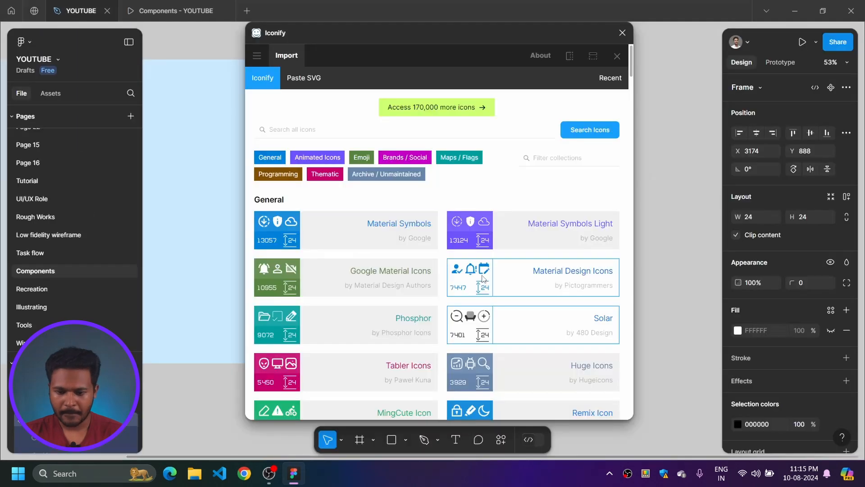
{"action": "left_click", "coordinate": [569, 325]}
{"action": "scroll", "coordinate": [586, 317], "scroll_direction": "down", "scroll_amount": 10}
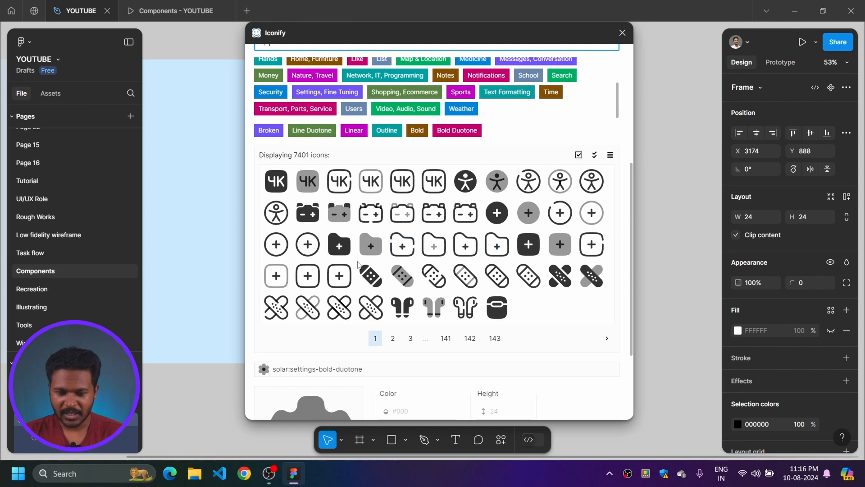
- Import the solar:add-folder-bold-duotone and solar:adhesive-plaster-2-bold-duotone icons from the first page of the Solar collection
{"action": "left_click", "coordinate": [368, 247]}
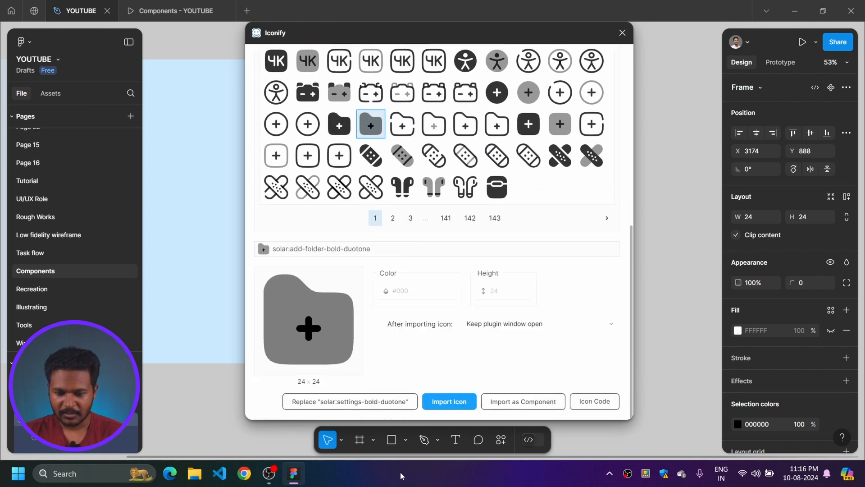
{"action": "left_click", "coordinate": [424, 405]}
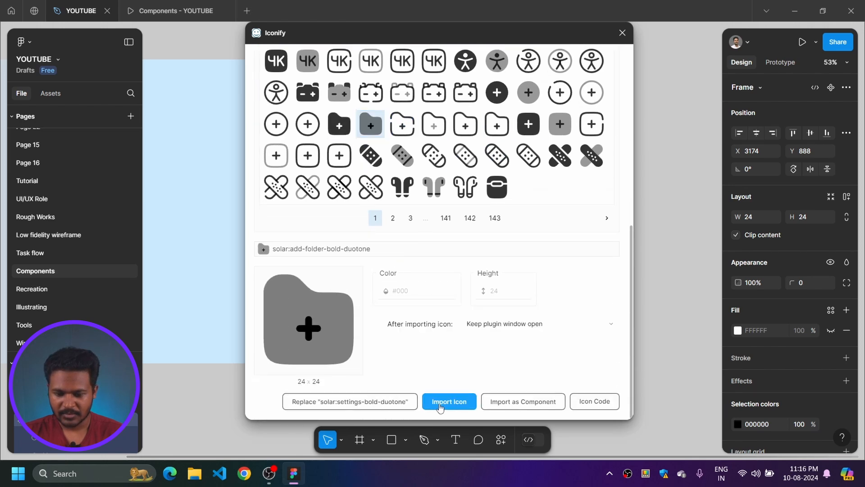
{"action": "left_click", "coordinate": [560, 124]}
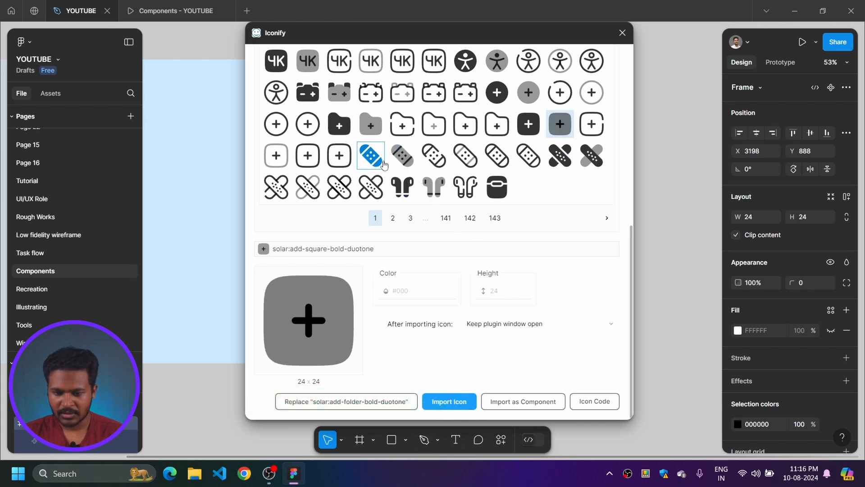
{"action": "left_click", "coordinate": [398, 158]}
{"action": "left_click", "coordinate": [441, 403]}
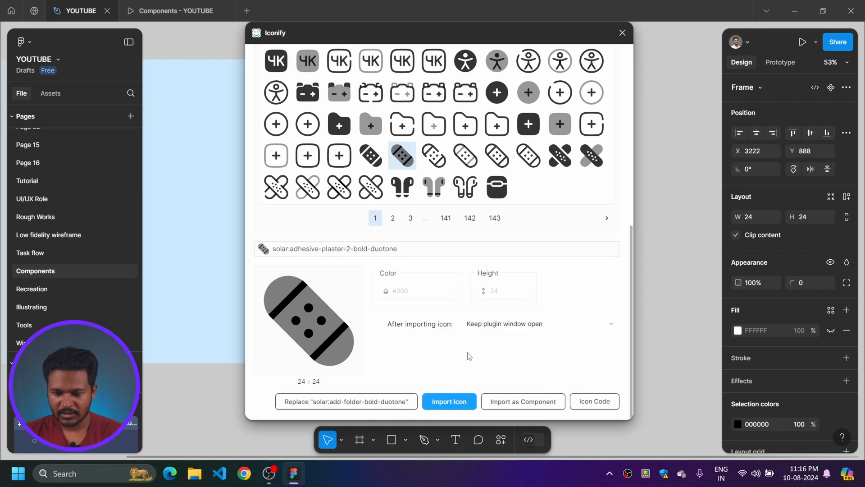
- Import the solar:widget-5-bold-duotone and solar:widget-6-bold-duotone icons from page 141 of the Solar collection
{"action": "left_click", "coordinate": [445, 218]}
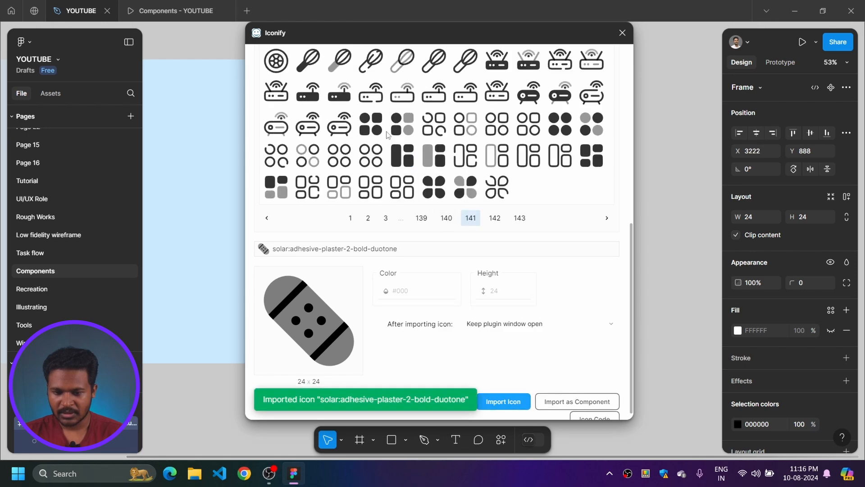
{"action": "left_click", "coordinate": [266, 185]}
{"action": "left_click", "coordinate": [491, 392]}
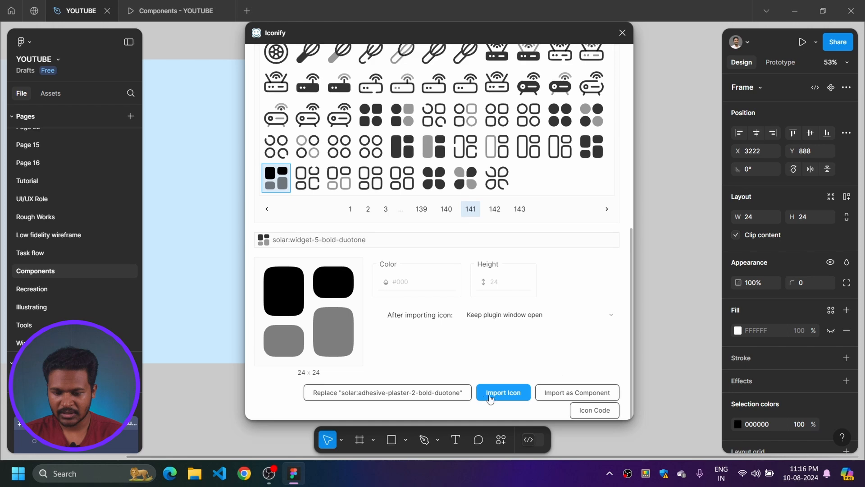
{"action": "left_click", "coordinate": [465, 186]}
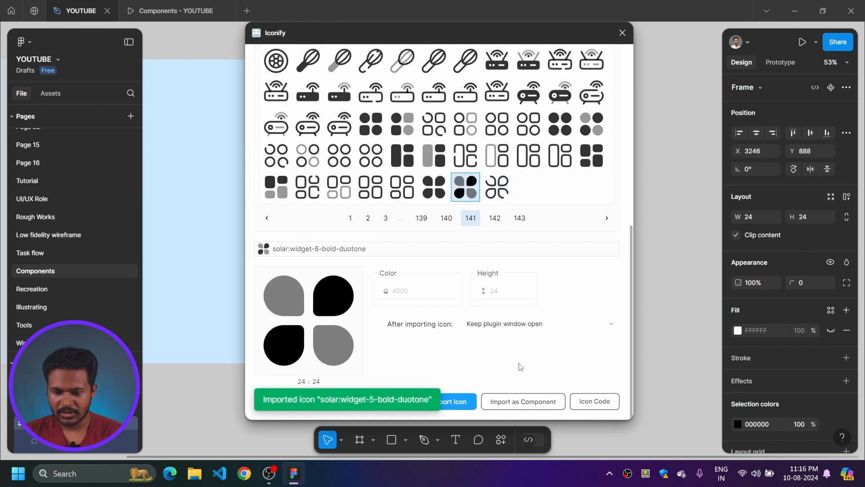
{"action": "left_click", "coordinate": [471, 402]}
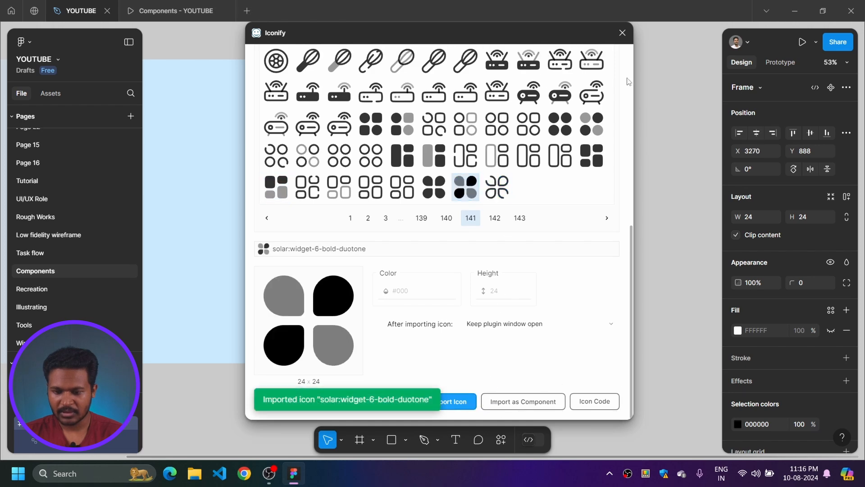
- Import the solar:zip-file-bold-duotone icon from page 143 of the Solar collection and close the Iconify plugin
{"action": "scroll", "coordinate": [464, 155], "scroll_direction": "up", "scroll_amount": 3}
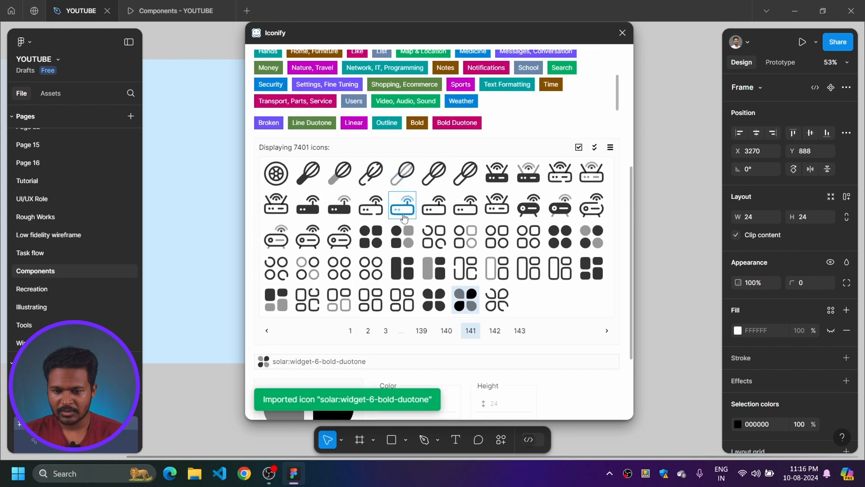
{"action": "left_click", "coordinate": [495, 330]}
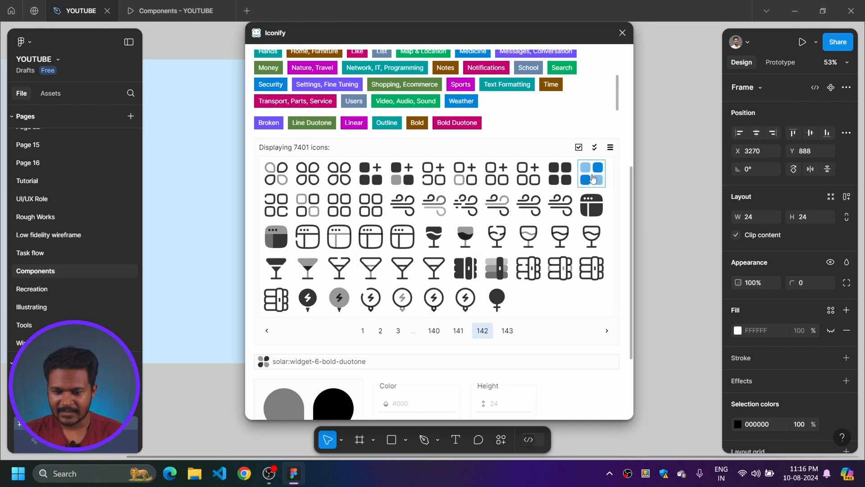
{"action": "left_click", "coordinate": [507, 331]}
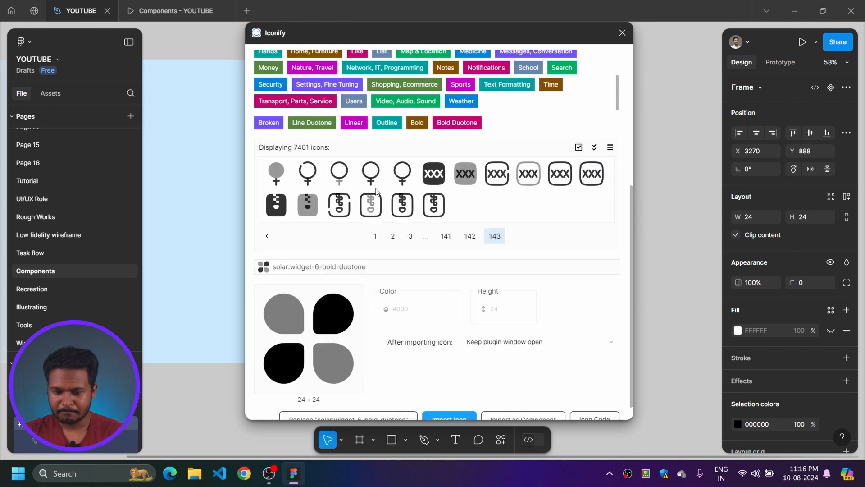
{"action": "left_click", "coordinate": [302, 198]}
{"action": "left_click", "coordinate": [469, 399]}
{"action": "left_click", "coordinate": [622, 32]}
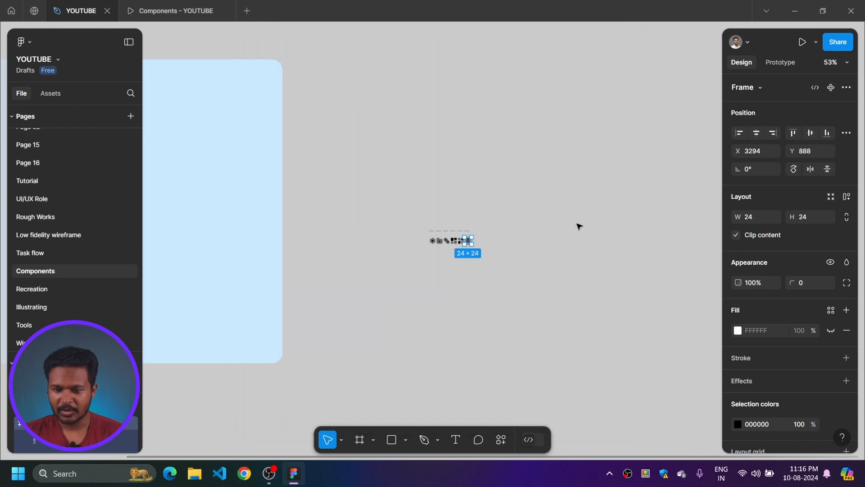
- Space out the imported icon row by moving the settings gear and the add-folder icon away from the others
{"action": "scroll", "coordinate": [450, 253], "scroll_direction": "up", "scroll_amount": 5}
{"action": "left_click", "coordinate": [358, 186]}
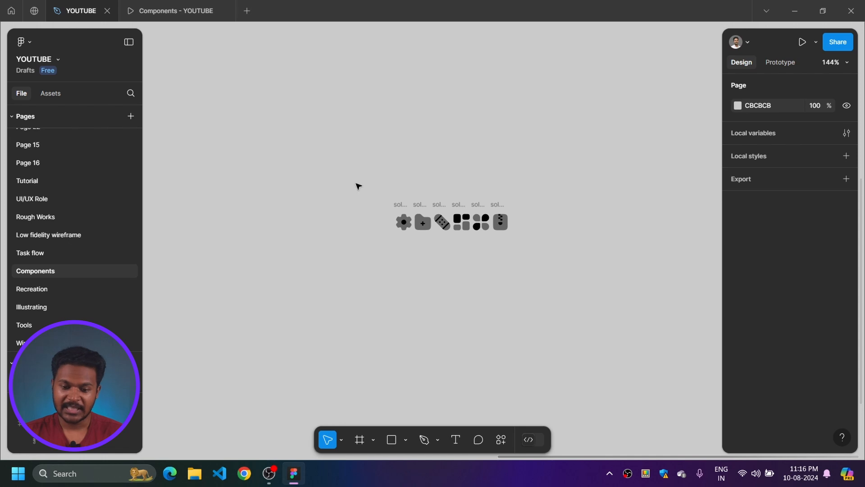
{"action": "left_click_drag", "start_coordinate": [331, 174], "coordinate": [593, 309]}
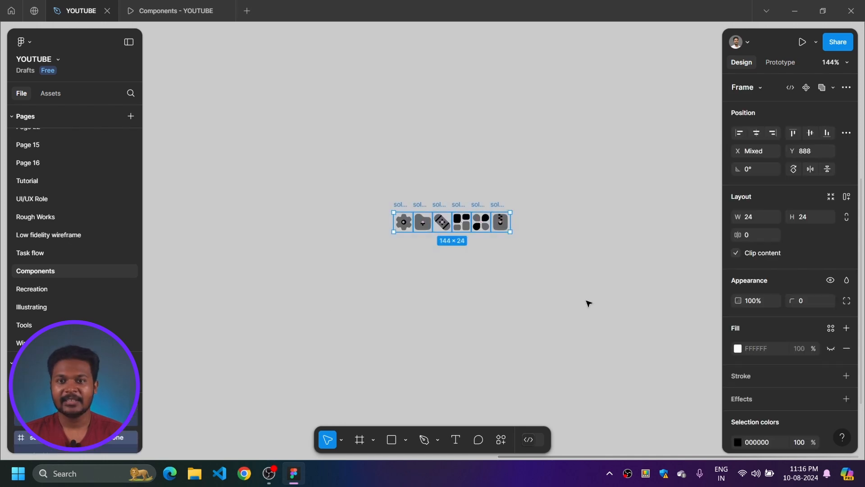
{"action": "left_click", "coordinate": [426, 177]}
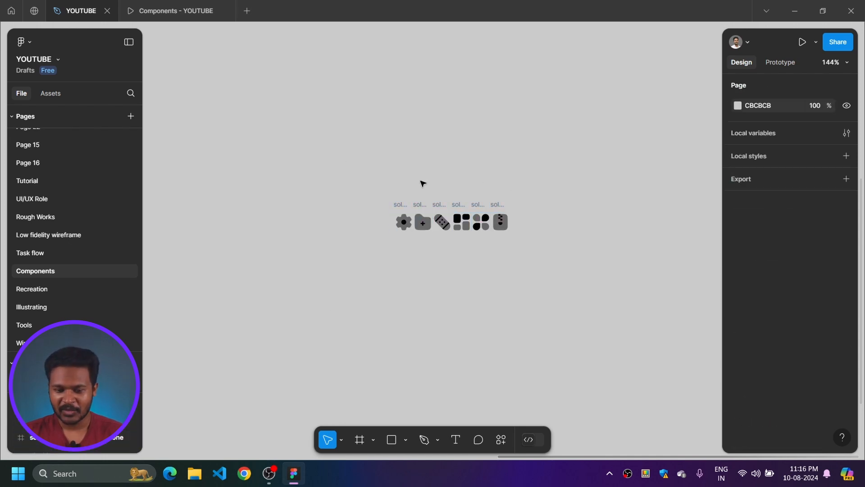
{"action": "scroll", "coordinate": [450, 203], "scroll_direction": "up", "scroll_amount": 5}
{"action": "left_click_drag", "start_coordinate": [325, 221], "coordinate": [284, 221]}
{"action": "left_click_drag", "start_coordinate": [374, 219], "coordinate": [348, 216]}
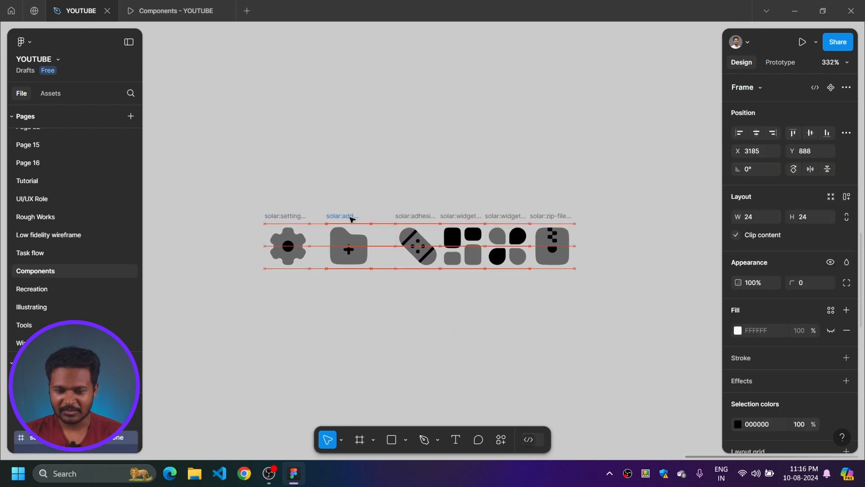
- Rename the settings gear and add-folder icon frames, giving each a different person's first name
{"action": "double_click", "coordinate": [296, 214]}
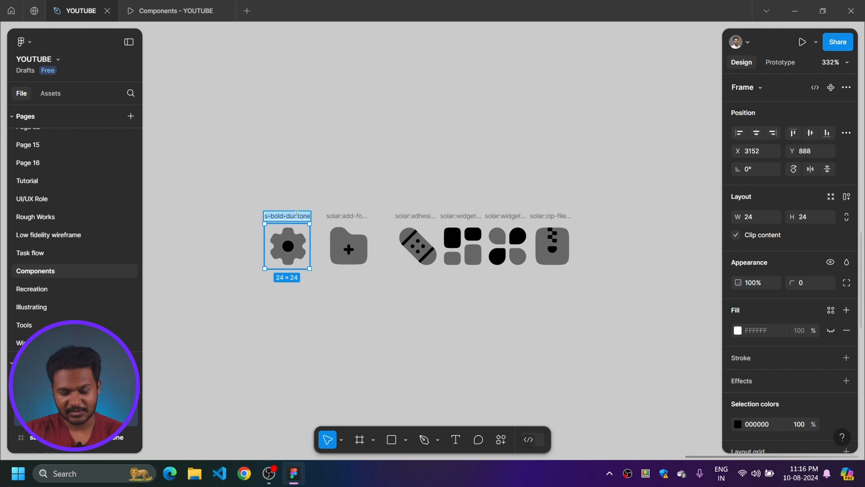
{"action": "type", "text": "Ra"}
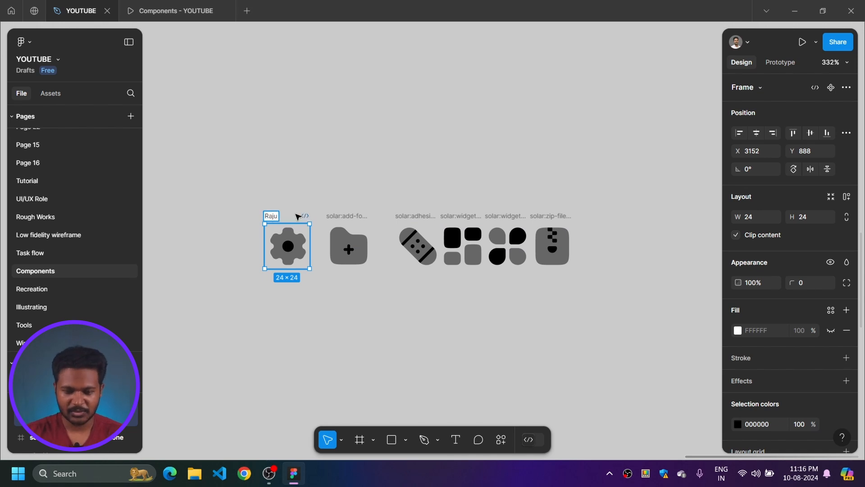
{"action": "type", "text": "ju"}
{"action": "double_click", "coordinate": [354, 216]}
{"action": "type", "text": "Kumar"}
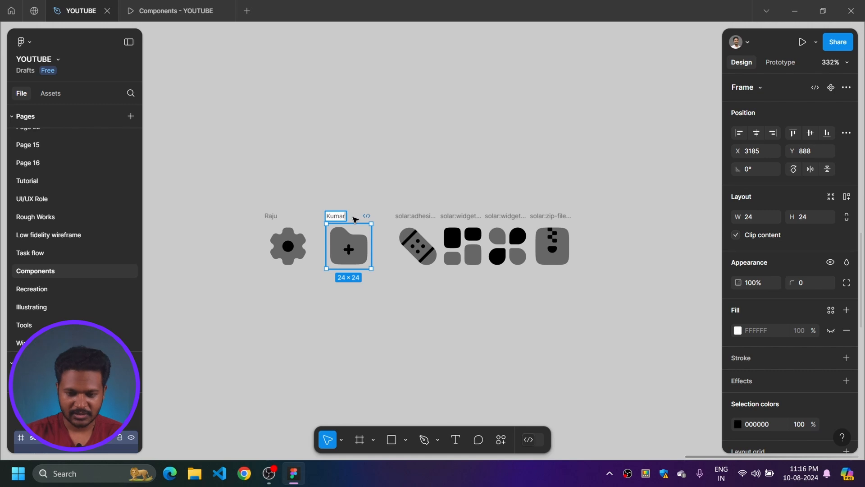
{"action": "key", "text": "Return"}
- Rename the adhesive plaster and widget-5 icon frames, giving each a different person's first name
{"action": "double_click", "coordinate": [407, 216]}
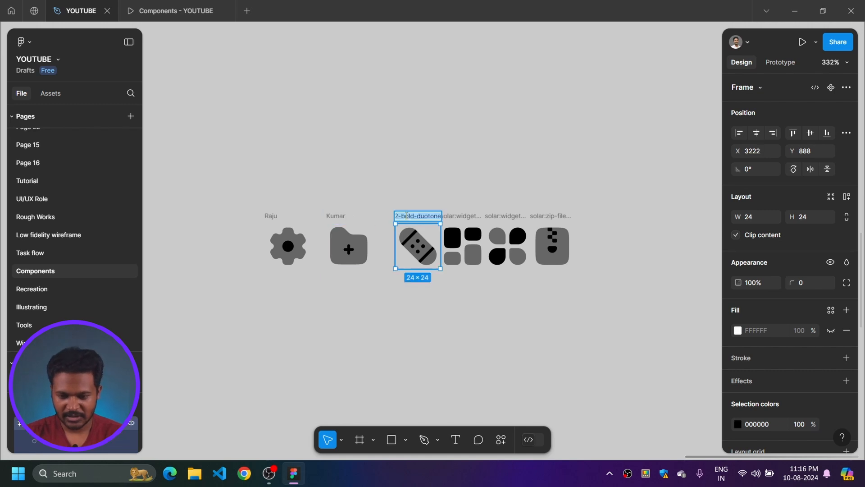
{"action": "type", "text": "Sunthar"}
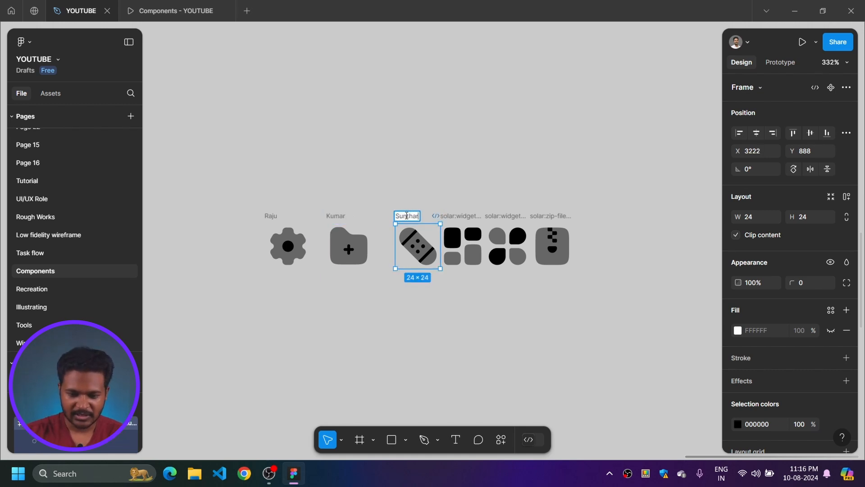
{"action": "double_click", "coordinate": [466, 216]}
{"action": "type", "text": "Rraveen"}
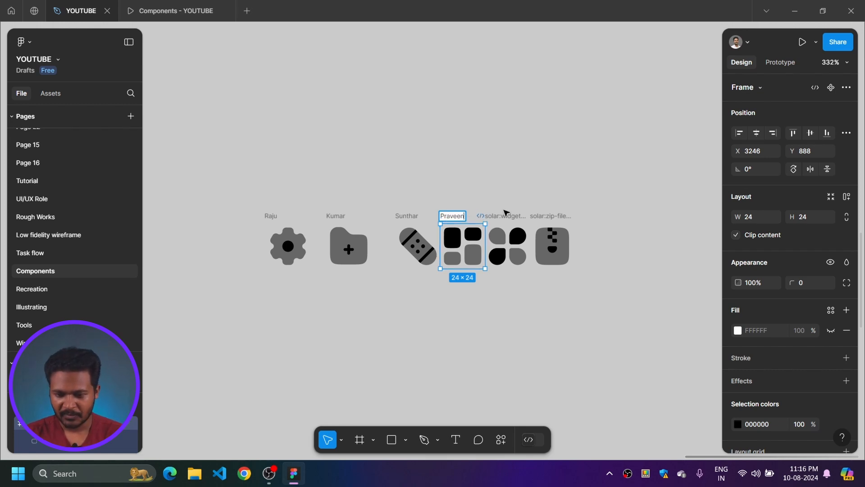
- Rename the four-petal widget-6 icon frame as Panda
{"action": "left_click", "coordinate": [504, 215]}
{"action": "double_click", "coordinate": [504, 216]}
{"action": "type", "text": "Panda"}
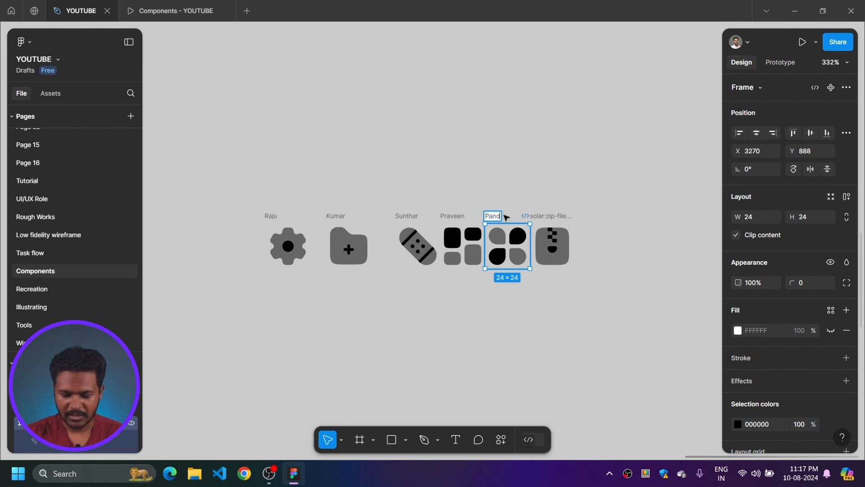
{"action": "left_click", "coordinate": [561, 199]}
- Shift the zip-file icon away from the row to X 3303 and rename its frame as Polar
{"action": "left_click", "coordinate": [556, 216]}
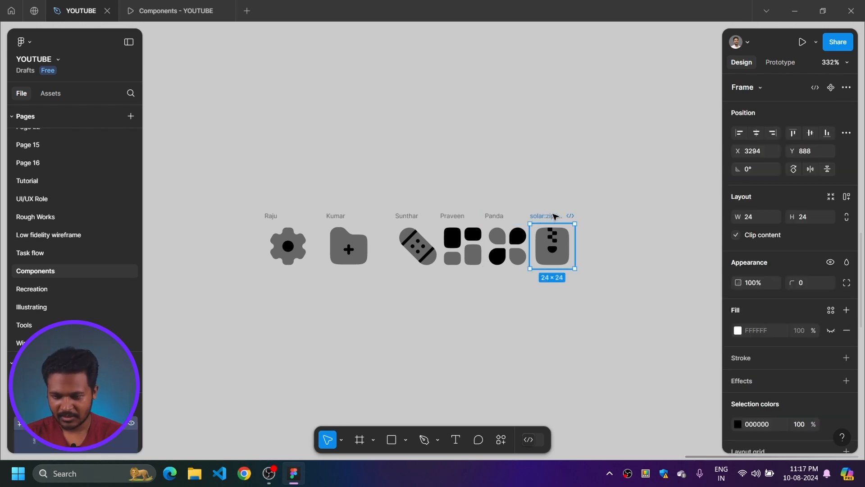
{"action": "double_click", "coordinate": [565, 216]}
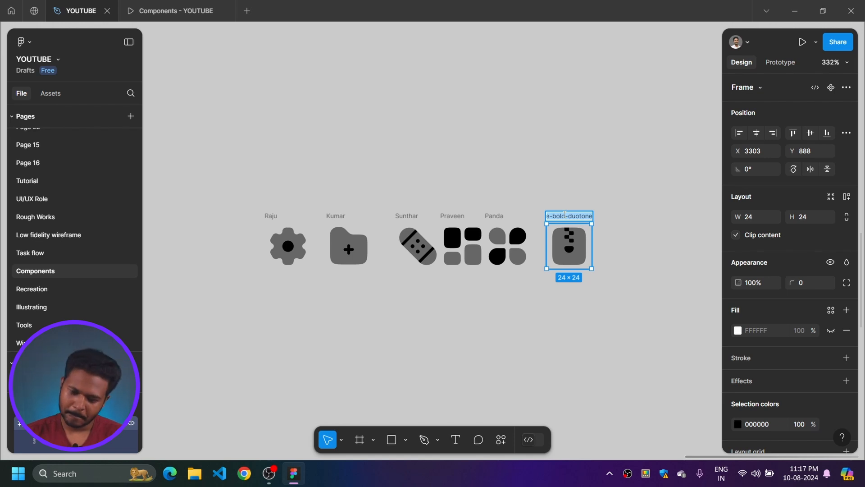
{"action": "type", "text": "Polar"}
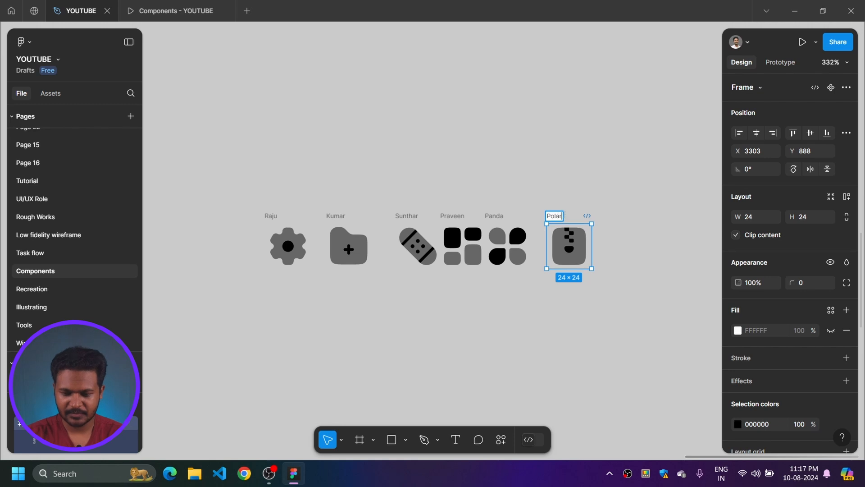
{"action": "left_click", "coordinate": [557, 148]}
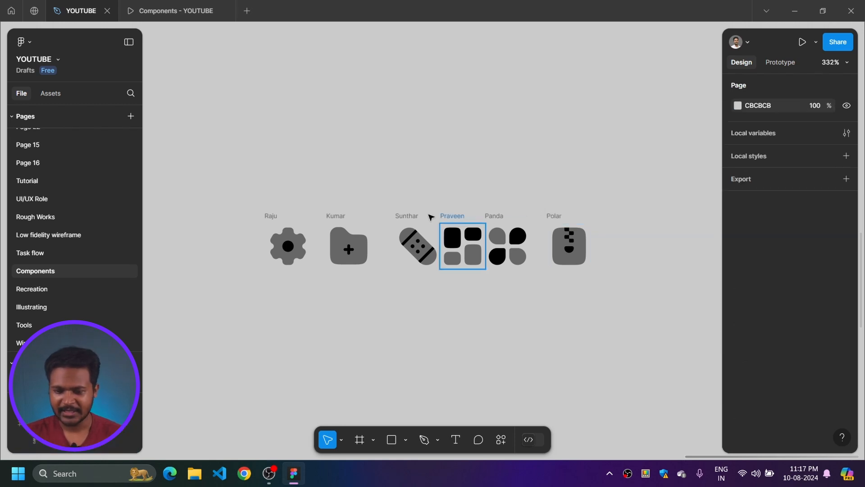
- Replace the name of the zip-file icon frame Polar with a person's first name
{"action": "double_click", "coordinate": [562, 216]}
{"action": "type", "text": "Sam"}
{"action": "left_click", "coordinate": [560, 188]}
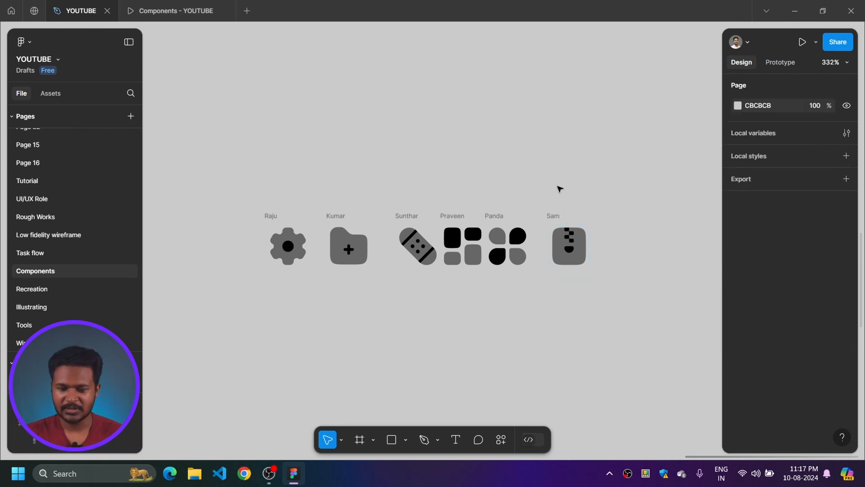
- Combine all six renamed icon frames into a single component set
{"action": "left_click_drag", "start_coordinate": [229, 179], "coordinate": [658, 316]}
{"action": "scroll", "coordinate": [540, 189], "scroll_direction": "down", "scroll_amount": 3}
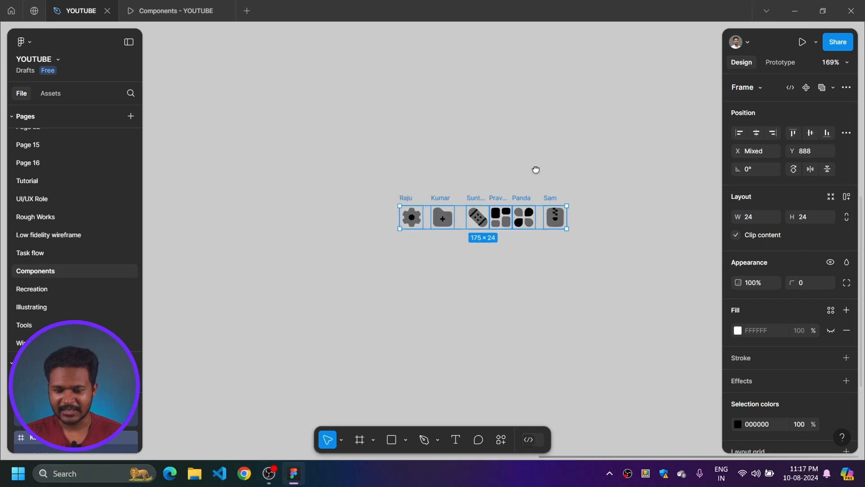
{"action": "left_click_drag", "start_coordinate": [533, 169], "coordinate": [608, 179]}
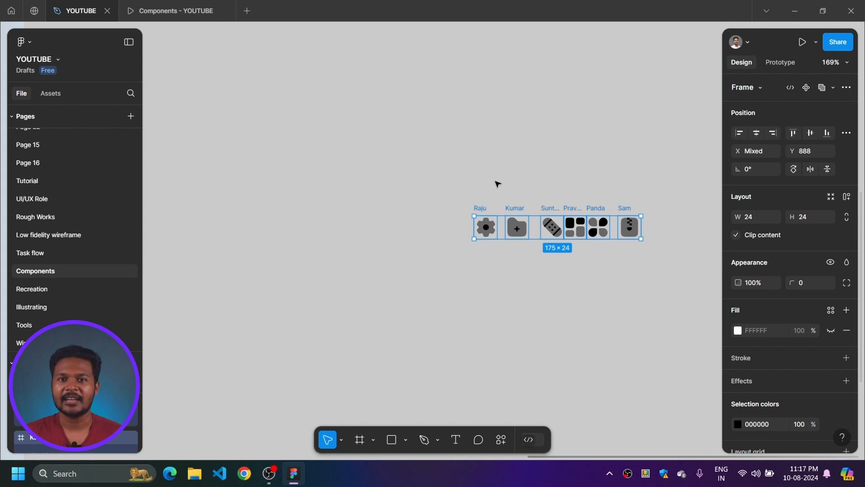
{"action": "left_click_drag", "start_coordinate": [415, 175], "coordinate": [679, 292]}
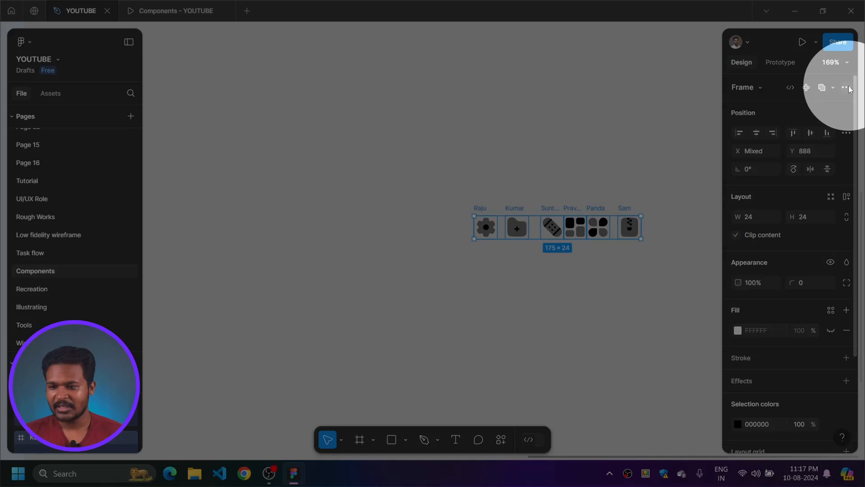
{"action": "left_click", "coordinate": [845, 88]}
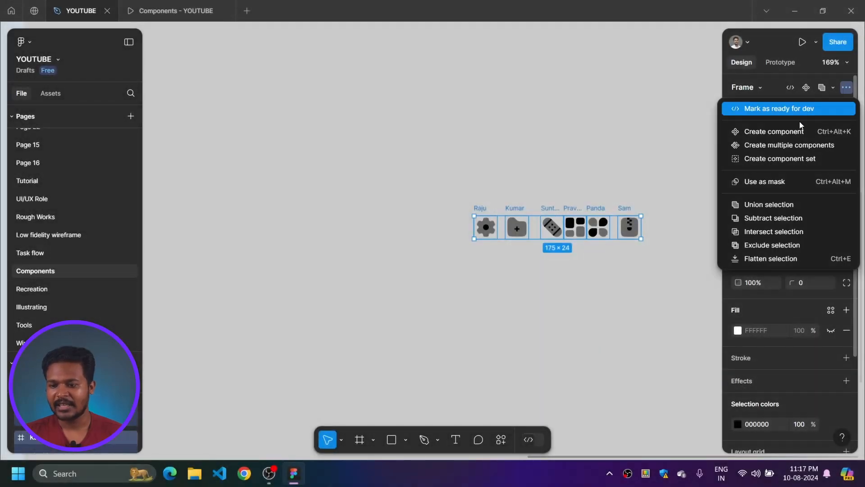
{"action": "left_click", "coordinate": [784, 160]}
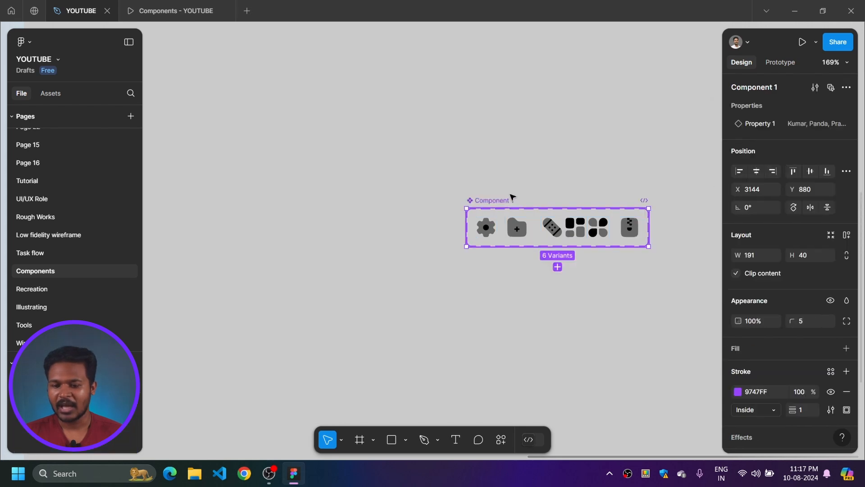
- Move the component set beside the light-blue frame's upper-right corner, at X 2734 and Y 324
{"action": "scroll", "coordinate": [517, 177], "scroll_direction": "down", "scroll_amount": 3}
{"action": "scroll", "coordinate": [523, 156], "scroll_direction": "up", "scroll_amount": 3}
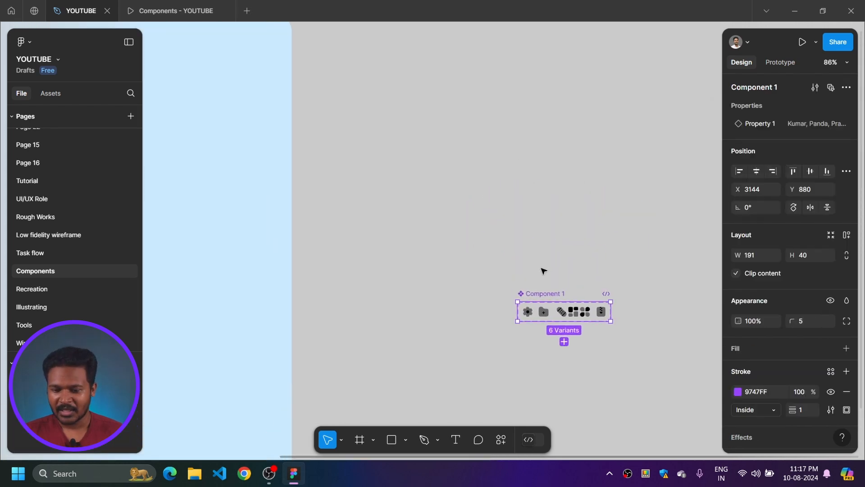
{"action": "scroll", "coordinate": [542, 279], "scroll_direction": "down", "scroll_amount": 3}
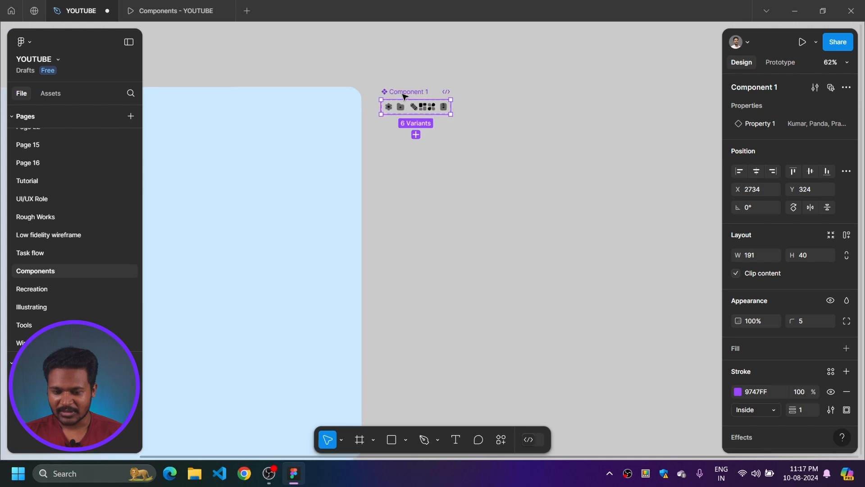
- Rename the six-icon component set as Regular class and select it
{"action": "scroll", "coordinate": [405, 96], "scroll_direction": "up", "scroll_amount": 5}
{"action": "scroll", "coordinate": [397, 99], "scroll_direction": "up", "scroll_amount": 3}
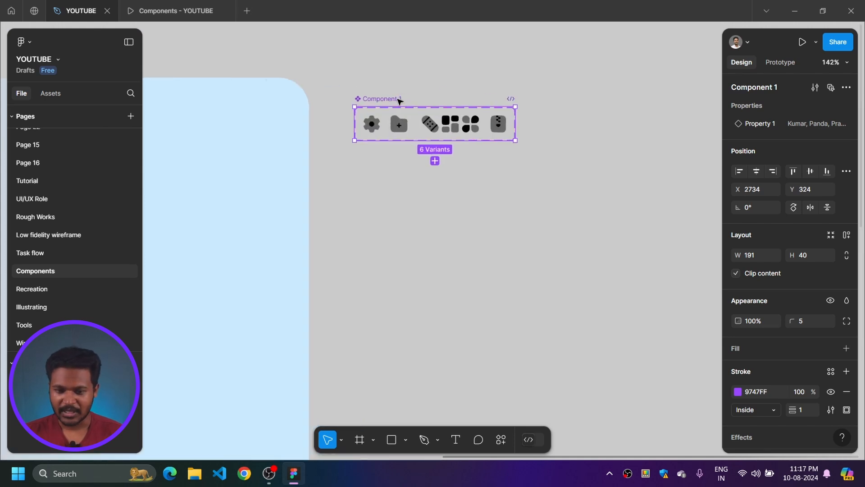
{"action": "double_click", "coordinate": [356, 103]}
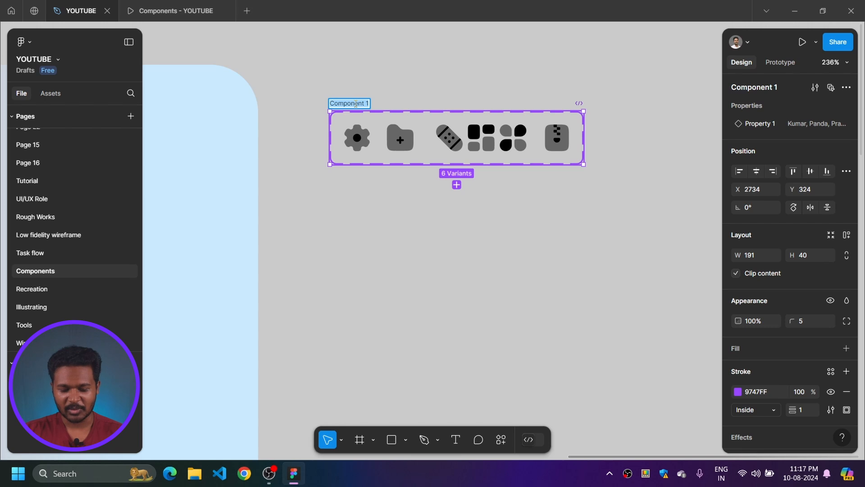
{"action": "type", "text": "Regu"}
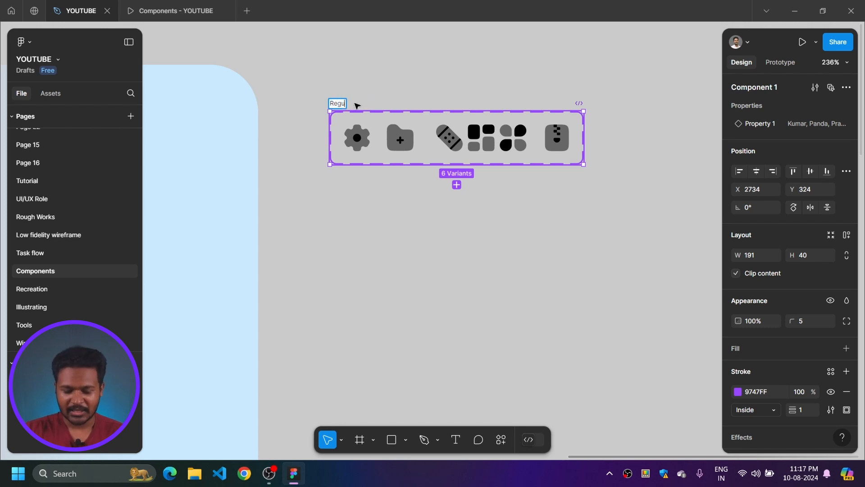
{"action": "type", "text": "lar class"}
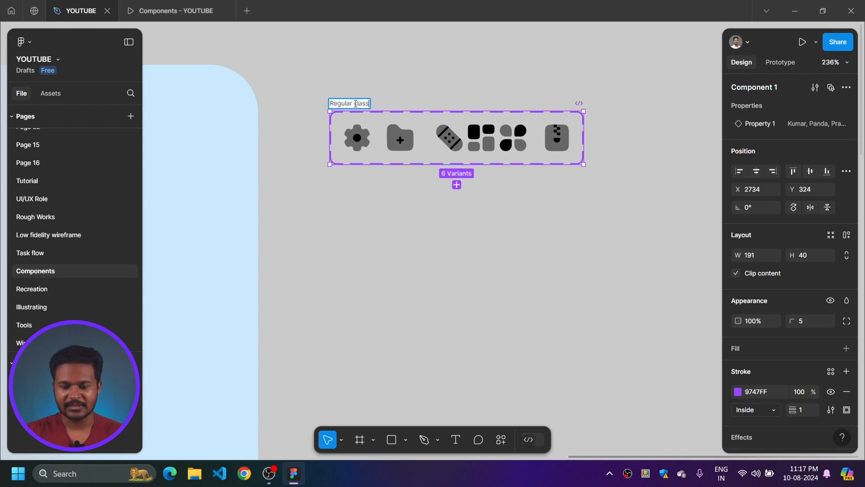
{"action": "left_click", "coordinate": [342, 85]}
{"action": "left_click", "coordinate": [361, 103]}
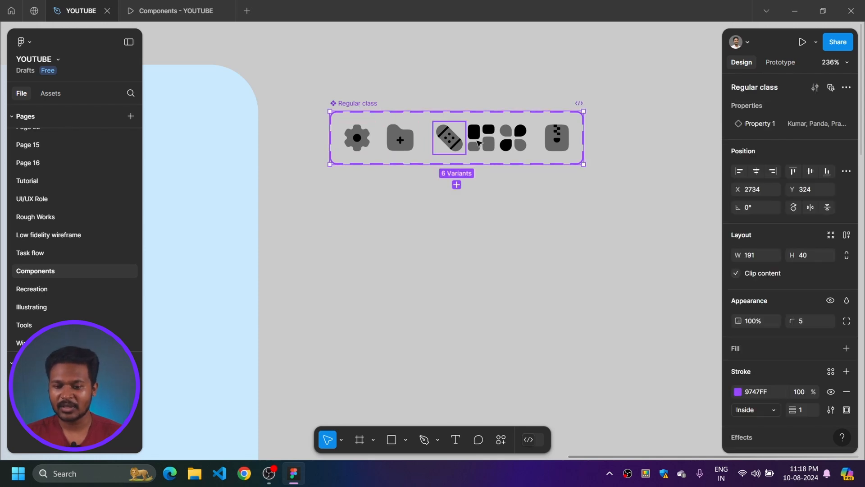
- Try moving the add-folder variant onto the gear variant inside the Regular class set, undo the move and reselect the set
{"action": "left_click", "coordinate": [401, 141]}
{"action": "left_click_drag", "start_coordinate": [401, 142], "coordinate": [373, 140]}
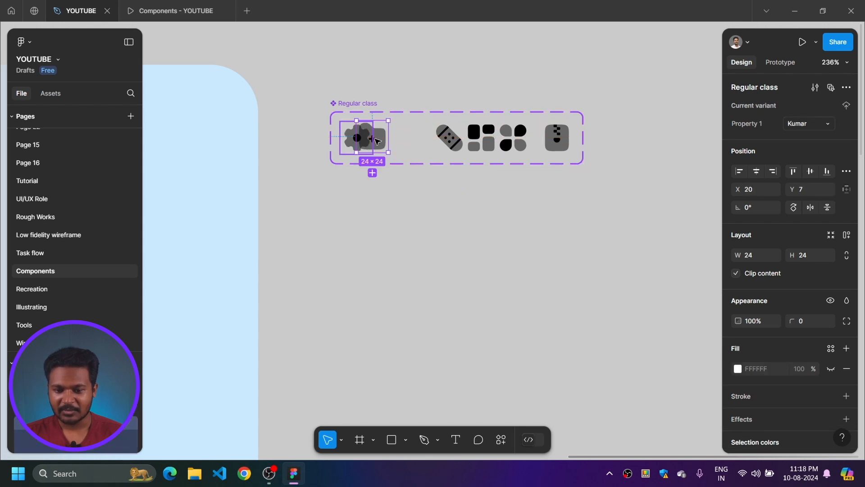
{"action": "key", "text": "ctrl+z"}
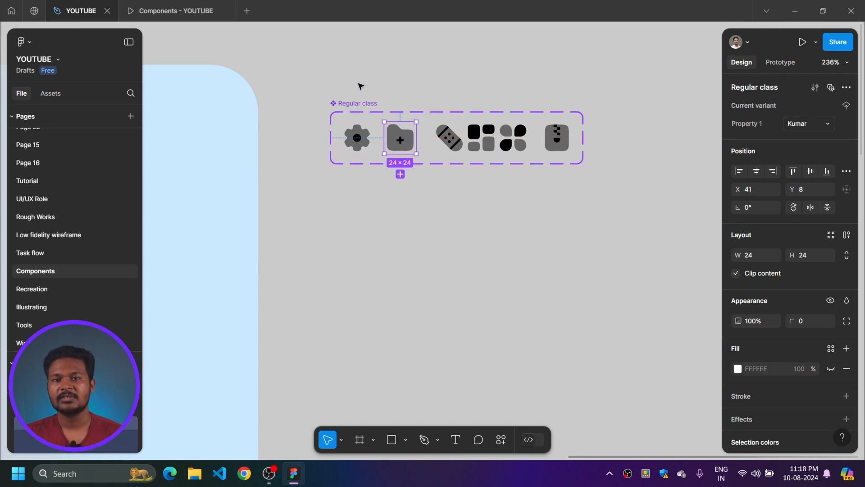
{"action": "left_click", "coordinate": [359, 103]}
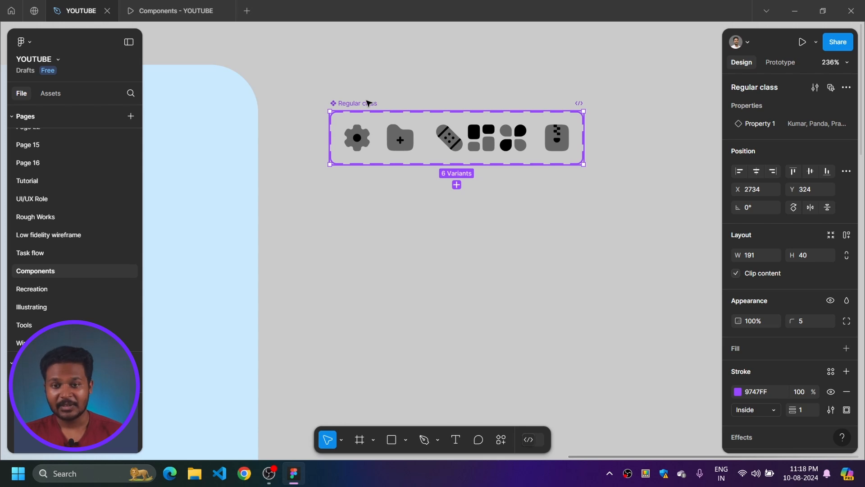
- Apply horizontal auto layout to the Regular class set and swap the bandage variant with the four-square widget variant
{"action": "key", "text": "shift+a"}
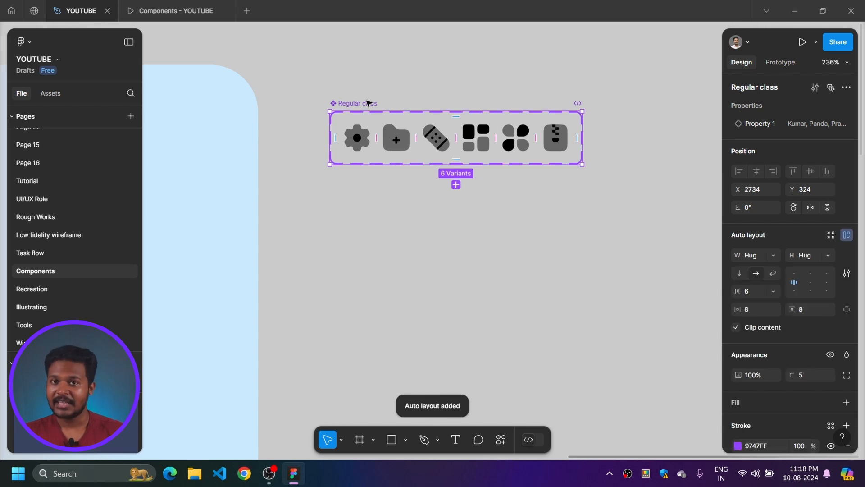
{"action": "left_click", "coordinate": [435, 145]}
{"action": "left_click_drag", "start_coordinate": [436, 145], "coordinate": [475, 144]}
{"action": "left_click", "coordinate": [525, 226]}
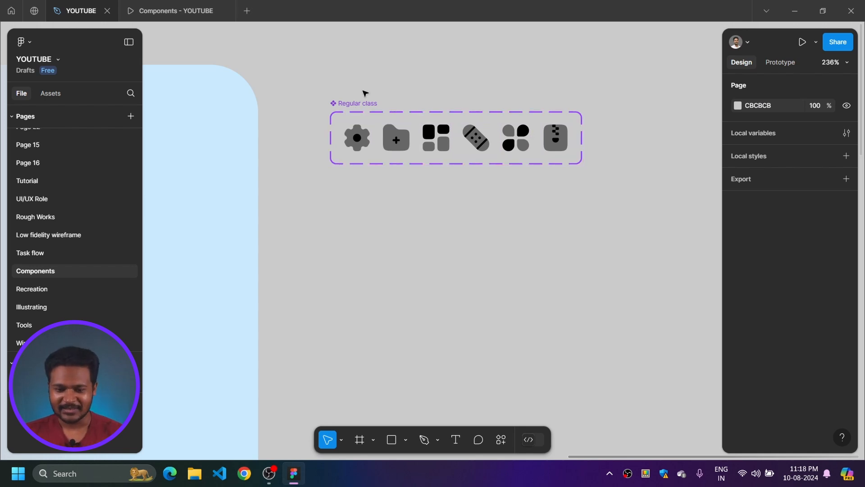
- Place an instance of the gear variant near the top of the white vertical bar, at about X 48, Y 80
{"action": "scroll", "coordinate": [365, 89], "scroll_direction": "down", "scroll_amount": 3}
{"action": "left_click_drag", "start_coordinate": [395, 74], "coordinate": [454, 77]}
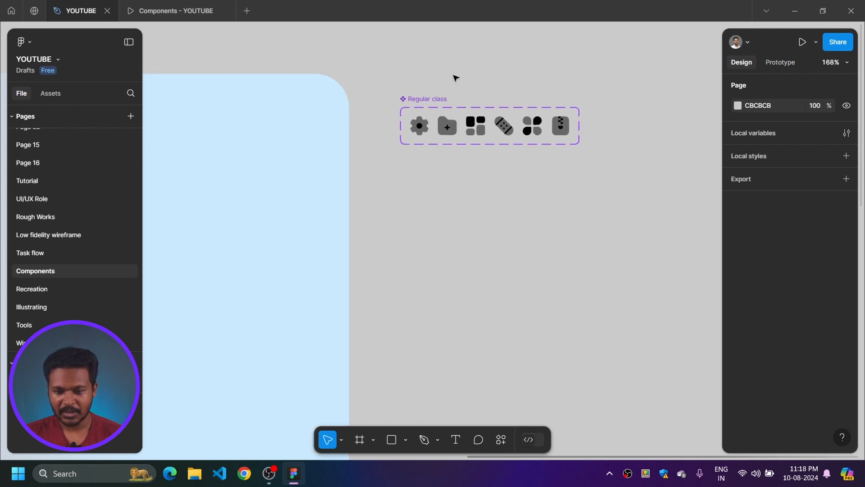
{"action": "scroll", "coordinate": [446, 218], "scroll_direction": "down", "scroll_amount": 4}
{"action": "left_click_drag", "start_coordinate": [446, 218], "coordinate": [591, 159]}
{"action": "scroll", "coordinate": [591, 159], "scroll_direction": "down", "scroll_amount": 4}
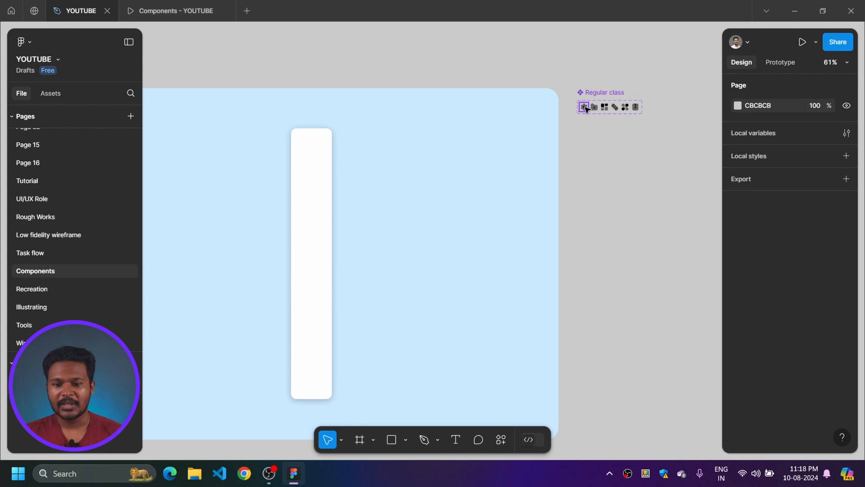
{"action": "left_click_drag", "start_coordinate": [587, 109], "coordinate": [311, 159]}
{"action": "left_click", "coordinate": [445, 180]}
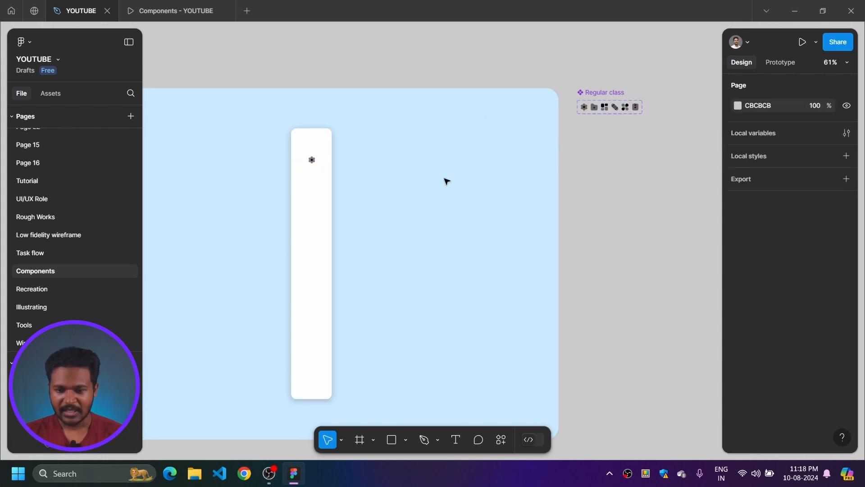
- Check the gear icon in the Components prototype preview and return to the YOUTUBE design file
{"action": "scroll", "coordinate": [311, 162], "scroll_direction": "up", "scroll_amount": 5}
{"action": "scroll", "coordinate": [313, 163], "scroll_direction": "down", "scroll_amount": 5}
{"action": "scroll", "coordinate": [413, 178], "scroll_direction": "left", "scroll_amount": 5}
{"action": "scroll", "coordinate": [413, 177], "scroll_direction": "down", "scroll_amount": 2}
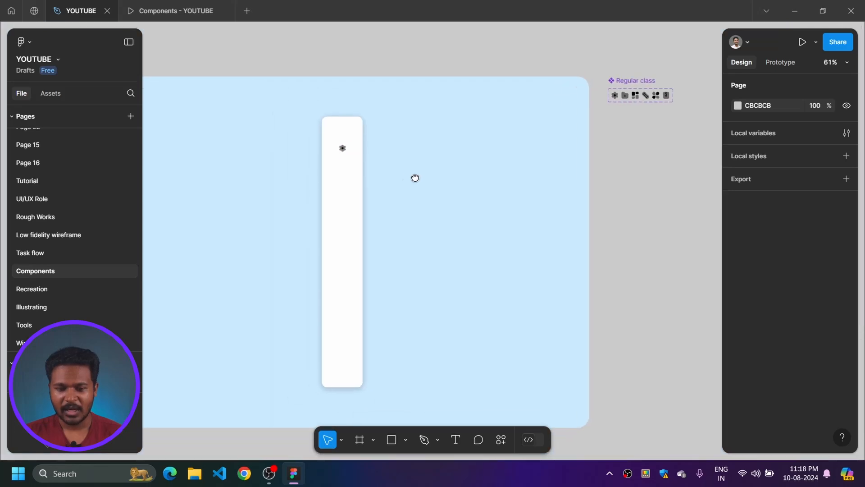
{"action": "left_click", "coordinate": [180, 12]}
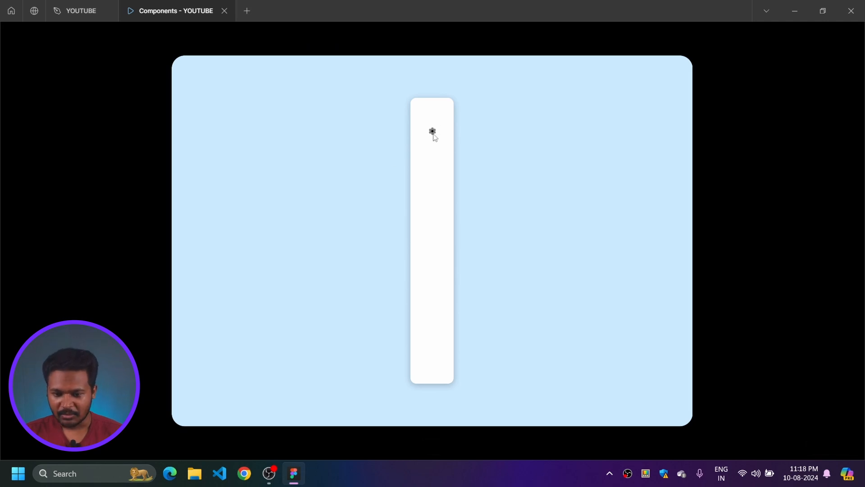
{"action": "left_click", "coordinate": [77, 11]}
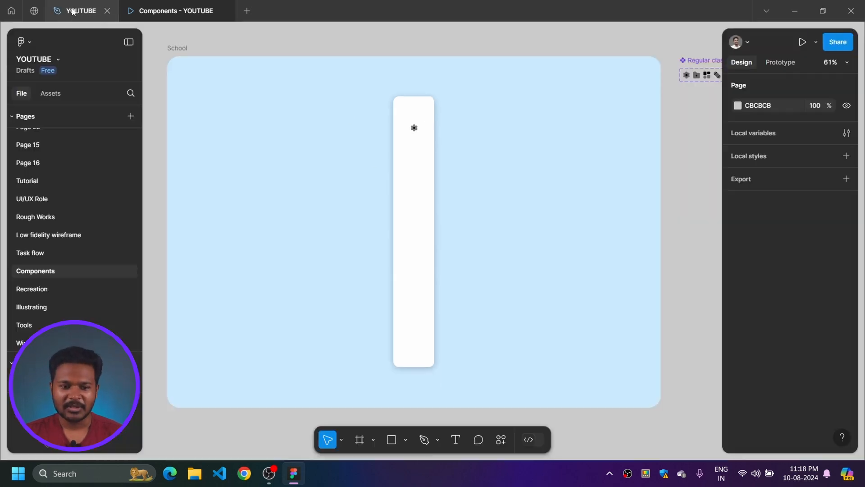
- Inspect the size of the gear instance in the white bar against the Regular class set
{"action": "scroll", "coordinate": [620, 199], "scroll_direction": "up", "scroll_amount": 8}
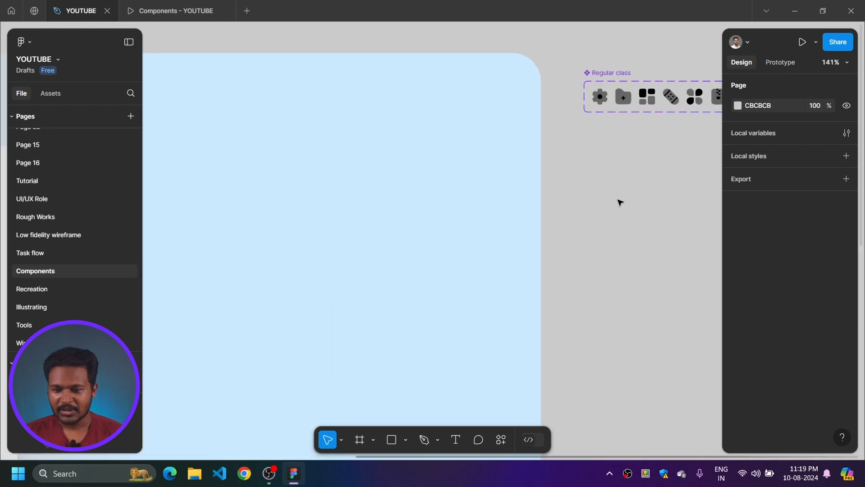
{"action": "left_click", "coordinate": [318, 207]}
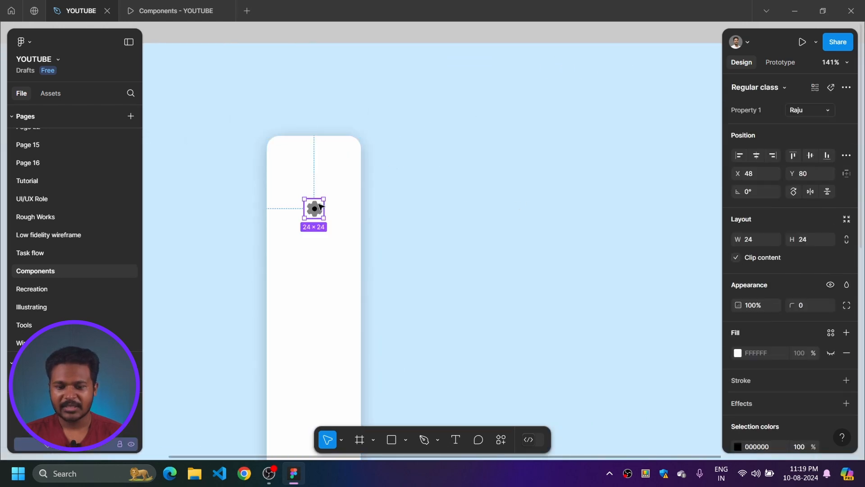
{"action": "left_click_drag", "start_coordinate": [446, 208], "coordinate": [202, 234]}
{"action": "scroll", "coordinate": [351, 234], "scroll_direction": "down", "scroll_amount": 3}
{"action": "left_click_drag", "start_coordinate": [473, 237], "coordinate": [369, 298]}
{"action": "scroll", "coordinate": [409, 215], "scroll_direction": "up", "scroll_amount": 6}
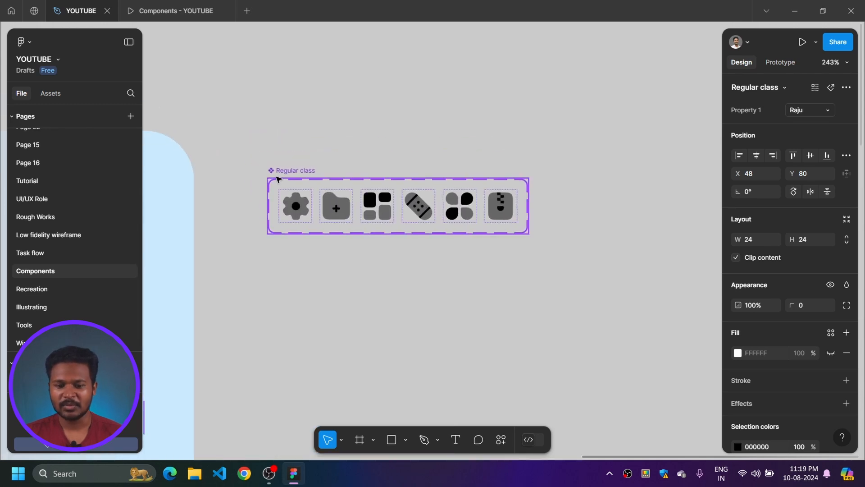
- Select all six variants inside the Regular class set, lock their proportions and set their size to 36 × 36
{"action": "left_click", "coordinate": [294, 172]}
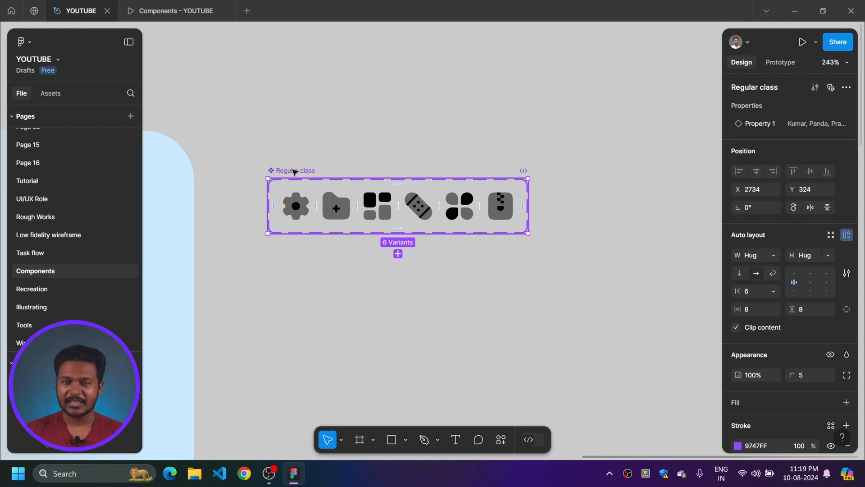
{"action": "key", "text": "Return"}
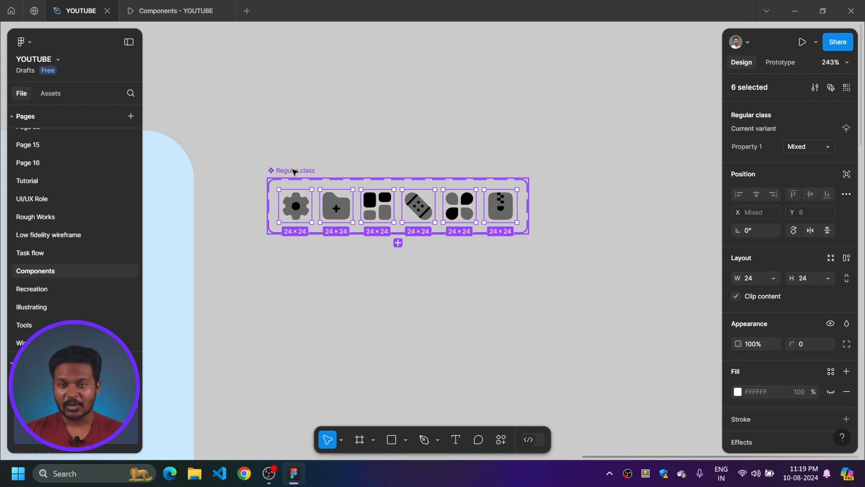
{"action": "left_click", "coordinate": [294, 172]}
{"action": "left_click", "coordinate": [293, 155]}
{"action": "left_click", "coordinate": [297, 173]}
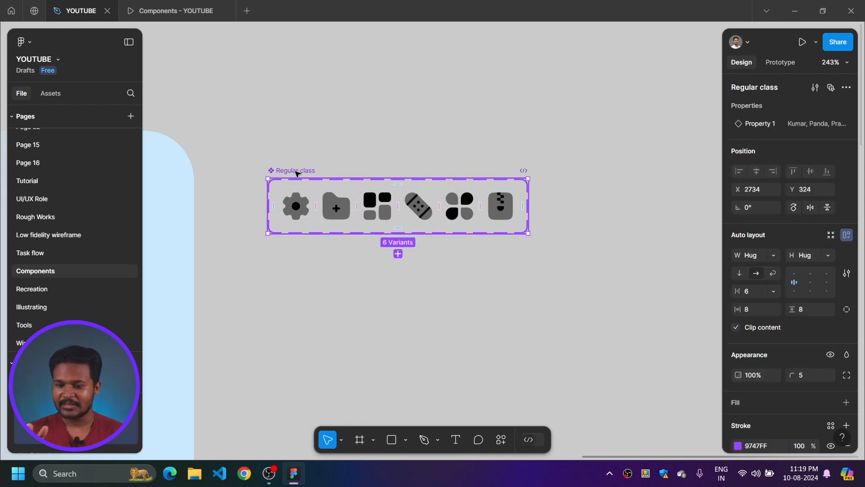
{"action": "key", "text": "Return"}
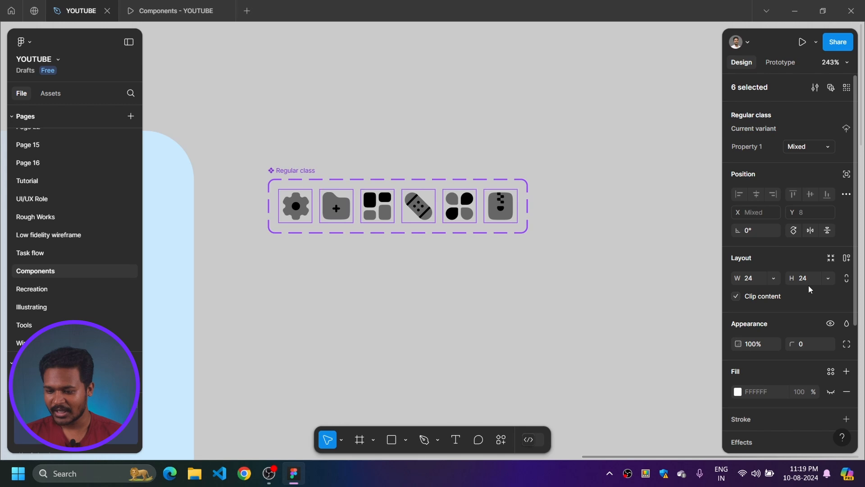
{"action": "left_click", "coordinate": [846, 280]}
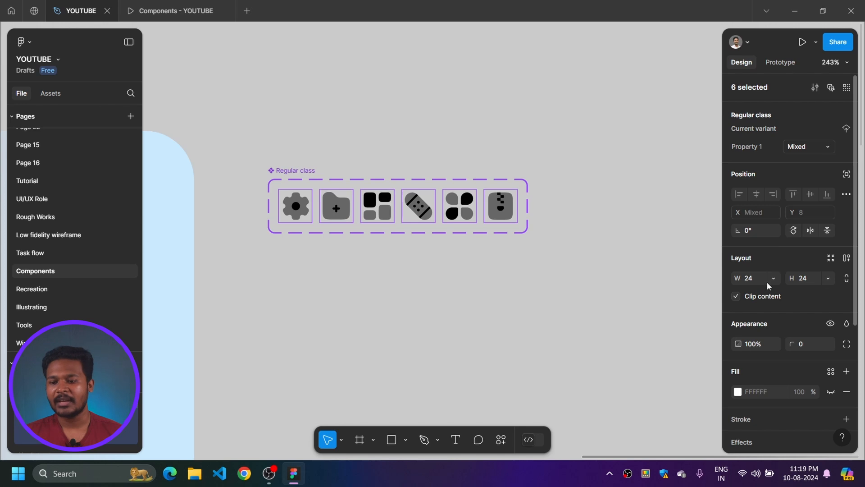
{"action": "left_click", "coordinate": [846, 278]}
{"action": "left_click", "coordinate": [806, 280]}
{"action": "key", "text": "shift+Up"}
{"action": "key", "text": "shift+Up"}
{"action": "key", "text": "shift+Up"}
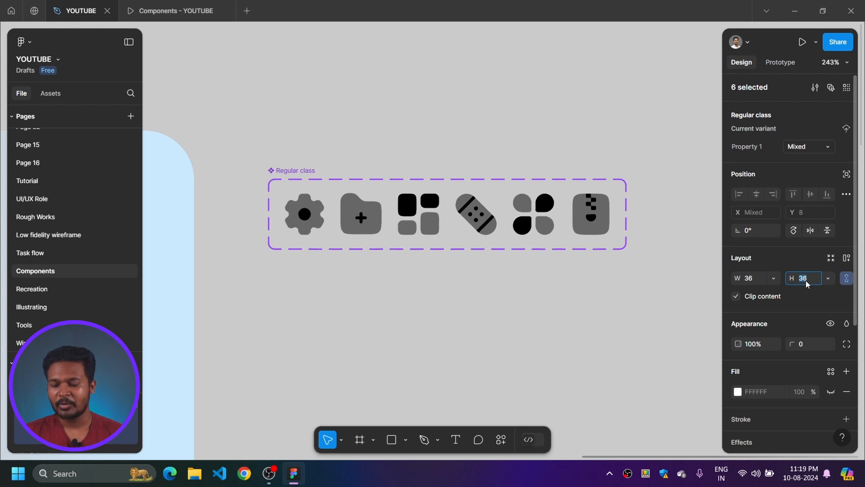
- Centre the enlarged gear instance horizontally in the white bar, at X 42, Y 80
{"action": "scroll", "coordinate": [432, 340], "scroll_direction": "down", "scroll_amount": 5}
{"action": "left_click_drag", "start_coordinate": [436, 359], "coordinate": [584, 233]}
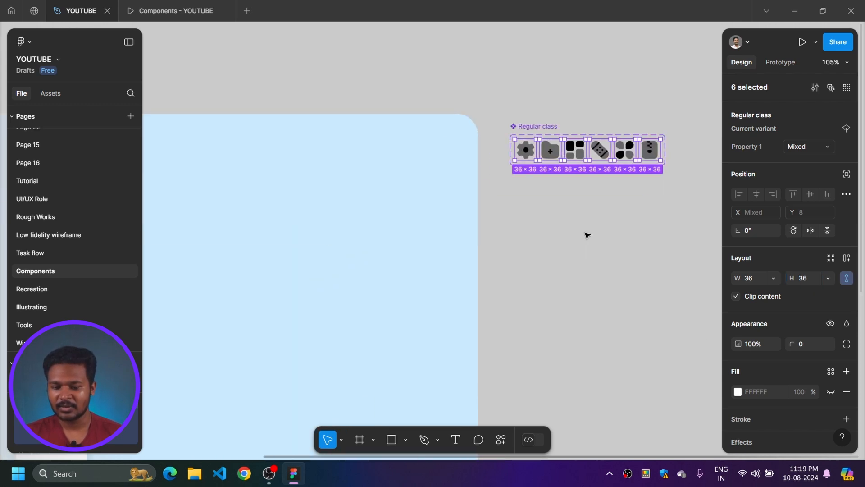
{"action": "left_click", "coordinate": [585, 233]}
{"action": "scroll", "coordinate": [586, 245], "scroll_direction": "down", "scroll_amount": 5}
{"action": "scroll", "coordinate": [367, 259], "scroll_direction": "up", "scroll_amount": 5}
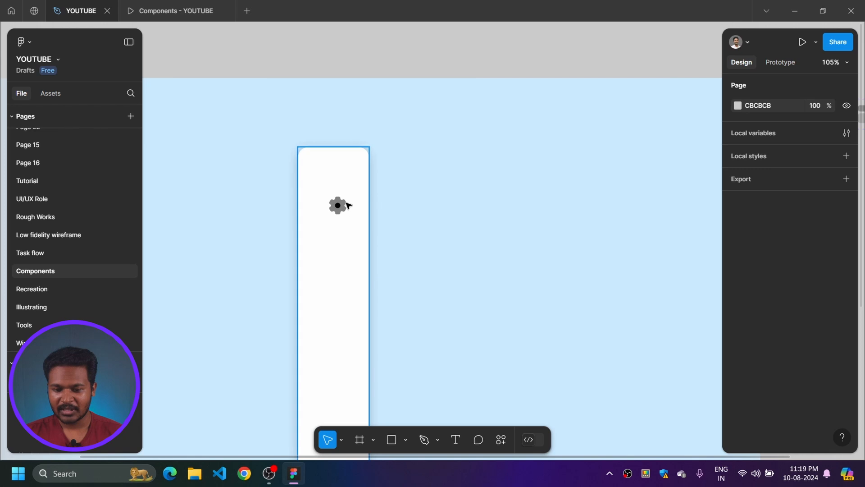
{"action": "left_click", "coordinate": [348, 204]}
{"action": "left_click_drag", "start_coordinate": [348, 203], "coordinate": [345, 204]}
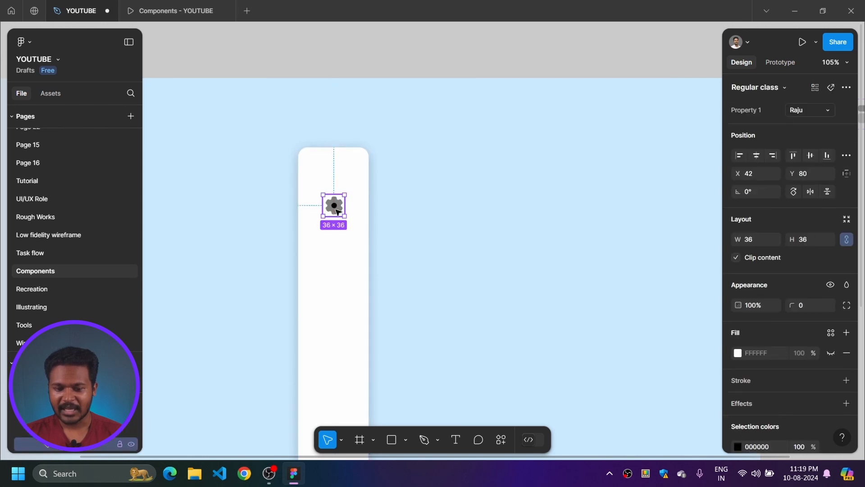
- Compare the gear instance in the white bar with the icon variants in the Regular class set
{"action": "scroll", "coordinate": [345, 200], "scroll_direction": "down", "scroll_amount": 5}
{"action": "scroll", "coordinate": [403, 227], "scroll_direction": "up", "scroll_amount": 5}
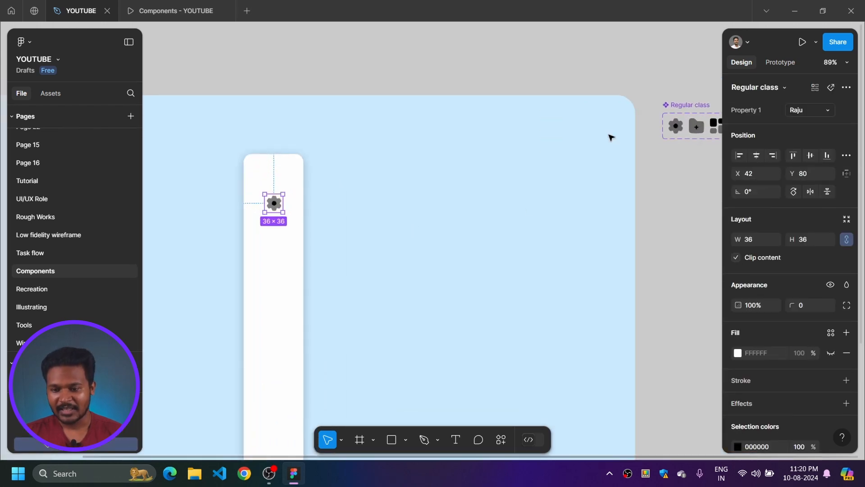
{"action": "scroll", "coordinate": [671, 168], "scroll_direction": "right", "scroll_amount": 1}
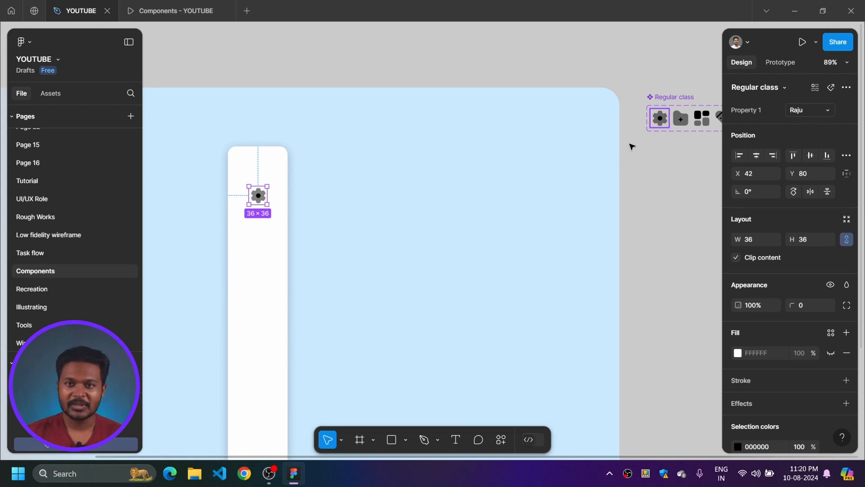
{"action": "scroll", "coordinate": [469, 215], "scroll_direction": "left", "scroll_amount": 2}
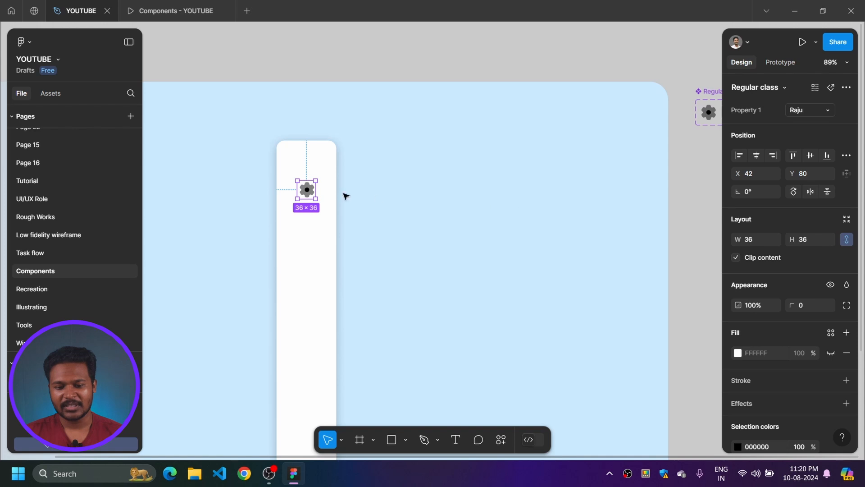
{"action": "left_click_drag", "start_coordinate": [500, 204], "coordinate": [283, 223]}
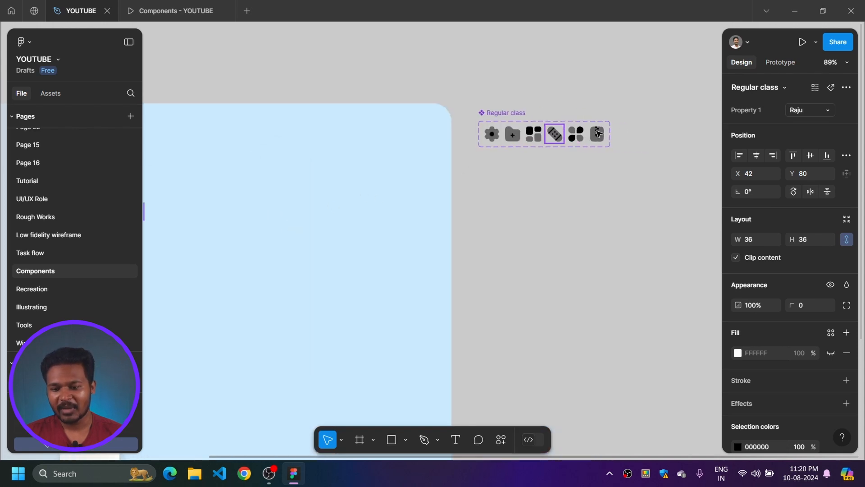
{"action": "left_click_drag", "start_coordinate": [421, 221], "coordinate": [571, 190]}
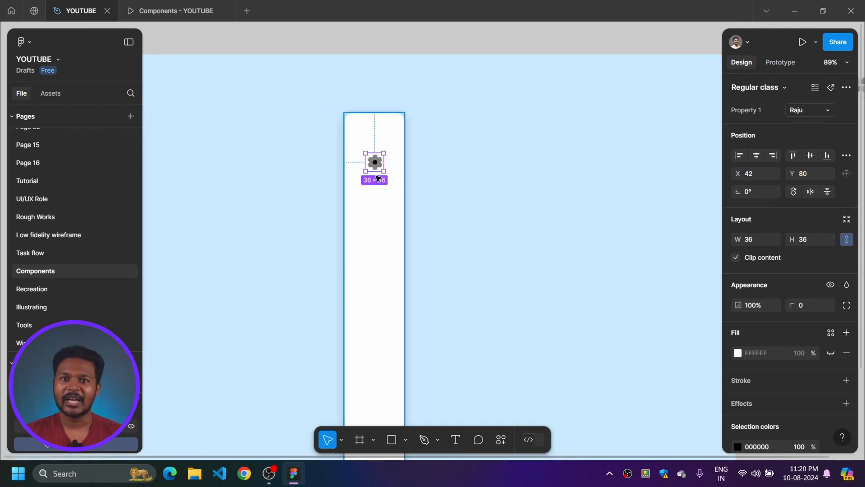
{"action": "scroll", "coordinate": [459, 239], "scroll_direction": "down", "scroll_amount": 3}
{"action": "scroll", "coordinate": [496, 202], "scroll_direction": "right", "scroll_amount": 3}
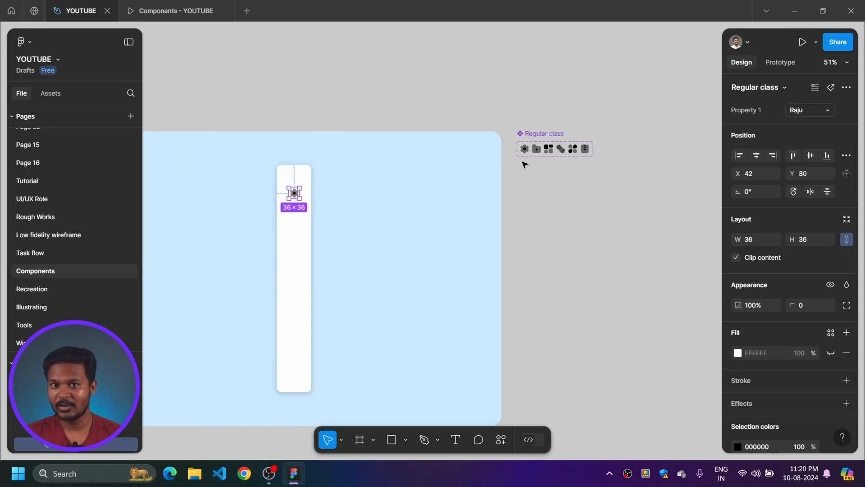
{"action": "scroll", "coordinate": [587, 161], "scroll_direction": "up", "scroll_amount": 2}
{"action": "scroll", "coordinate": [587, 160], "scroll_direction": "up", "scroll_amount": 1}
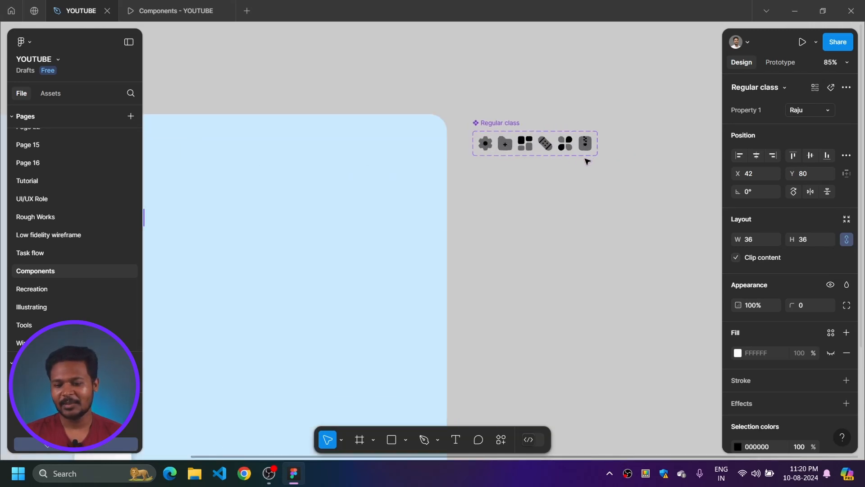
{"action": "scroll", "coordinate": [594, 174], "scroll_direction": "down", "scroll_amount": 1}
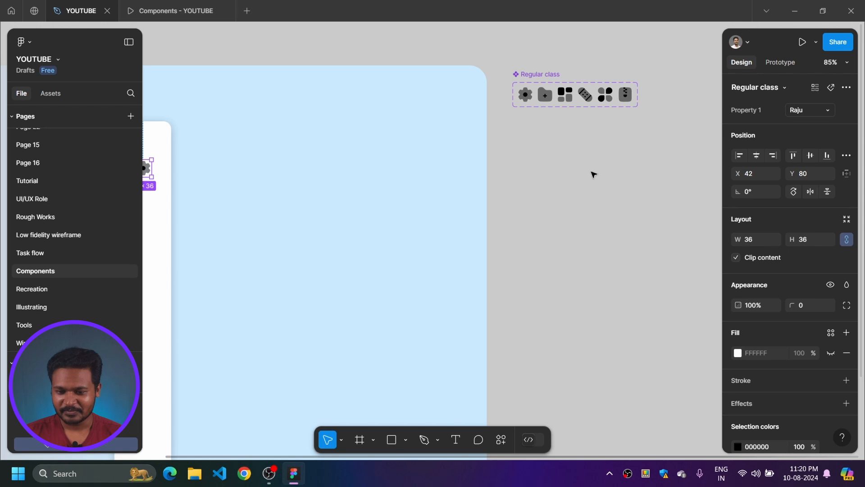
{"action": "scroll", "coordinate": [593, 174], "scroll_direction": "left", "scroll_amount": 1}
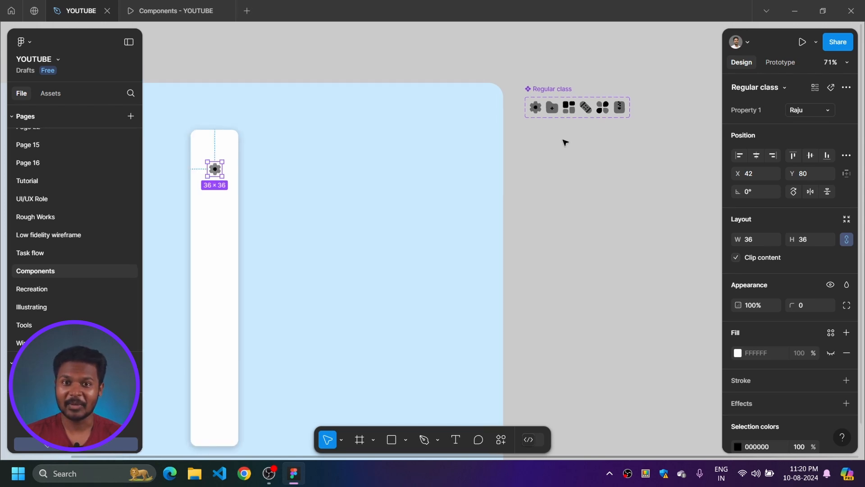
{"action": "scroll", "coordinate": [543, 220], "scroll_direction": "up", "scroll_amount": 2}
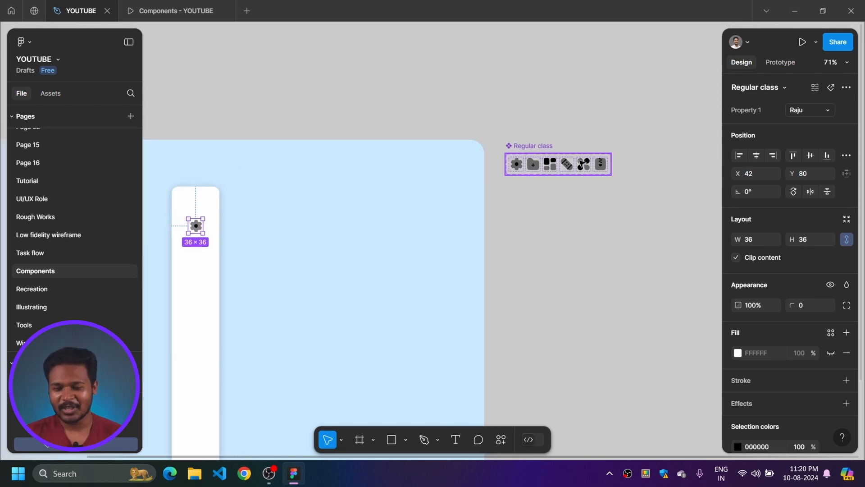
{"action": "scroll", "coordinate": [582, 168], "scroll_direction": "up", "scroll_amount": 4}
{"action": "scroll", "coordinate": [581, 168], "scroll_direction": "down", "scroll_amount": 4}
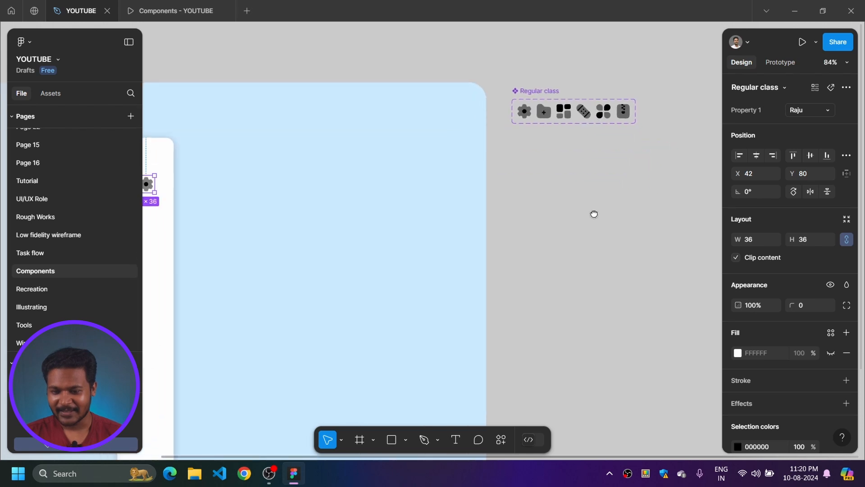
{"action": "scroll", "coordinate": [566, 179], "scroll_direction": "right", "scroll_amount": 2}
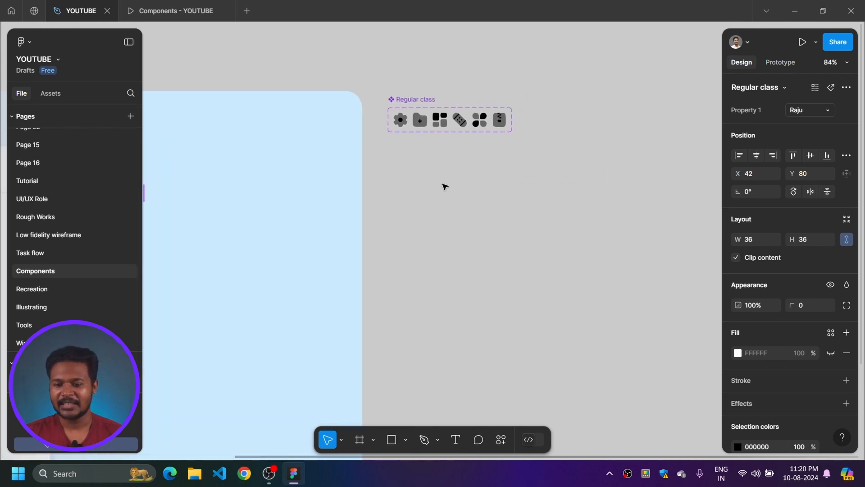
- Place another instance of the gear variant on the empty canvas below the Regular class set, at about X 2793, Y 532
{"action": "scroll", "coordinate": [427, 139], "scroll_direction": "up", "scroll_amount": 3}
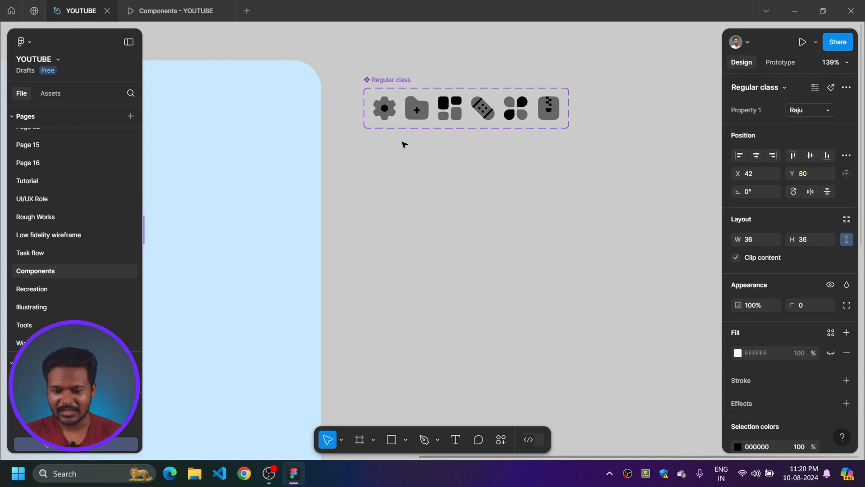
{"action": "left_click", "coordinate": [388, 110]}
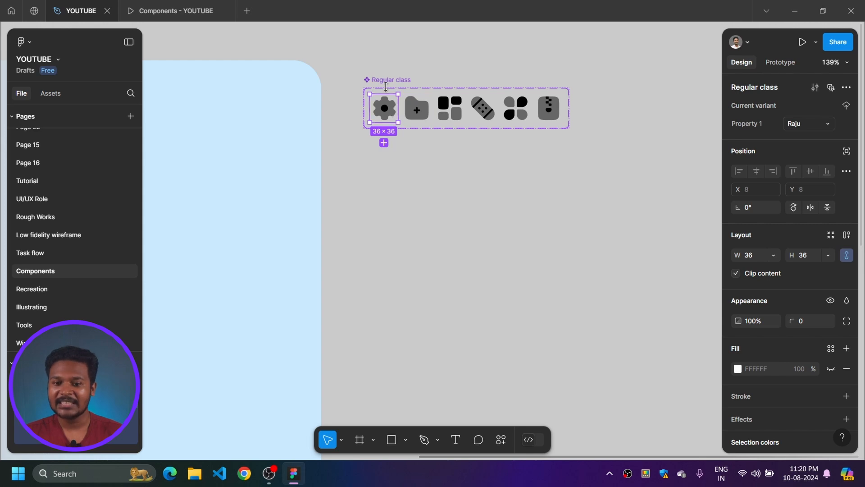
{"action": "left_click_drag", "start_coordinate": [387, 108], "coordinate": [428, 265]}
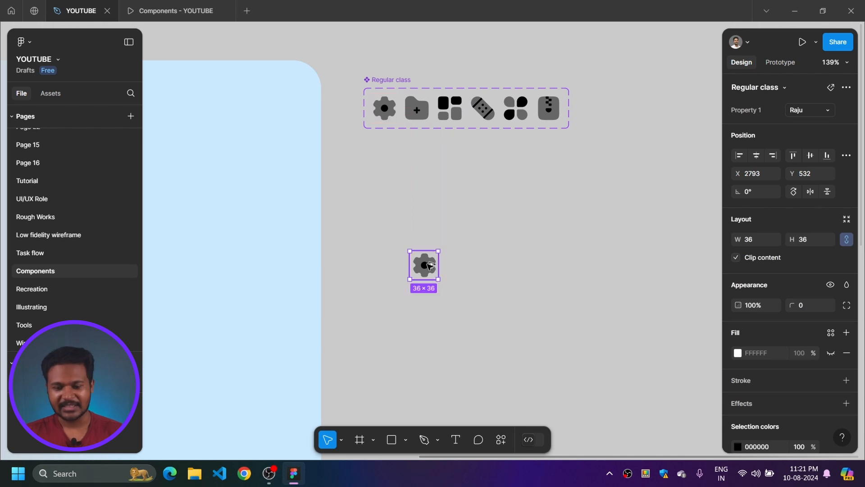
- Wrap the gear instance below the Regular class set in its own frame
{"action": "scroll", "coordinate": [477, 270], "scroll_direction": "down", "scroll_amount": 2}
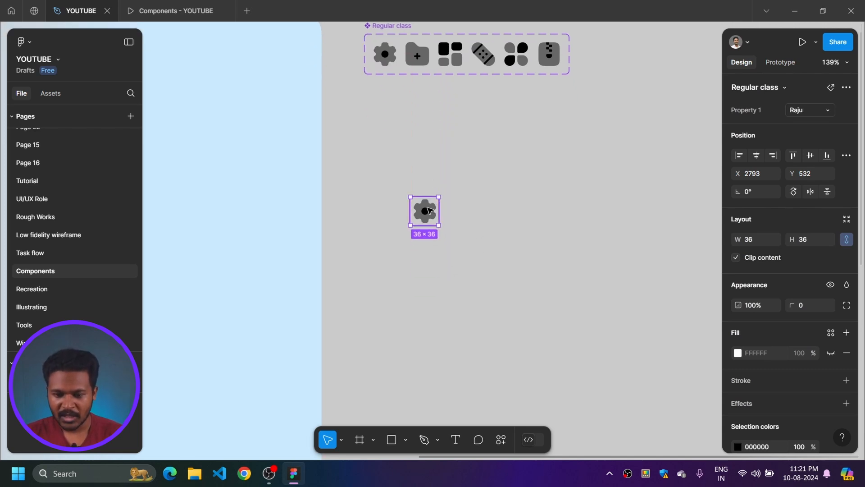
{"action": "left_click", "coordinate": [495, 205]}
{"action": "left_click_drag", "start_coordinate": [484, 185], "coordinate": [467, 209]}
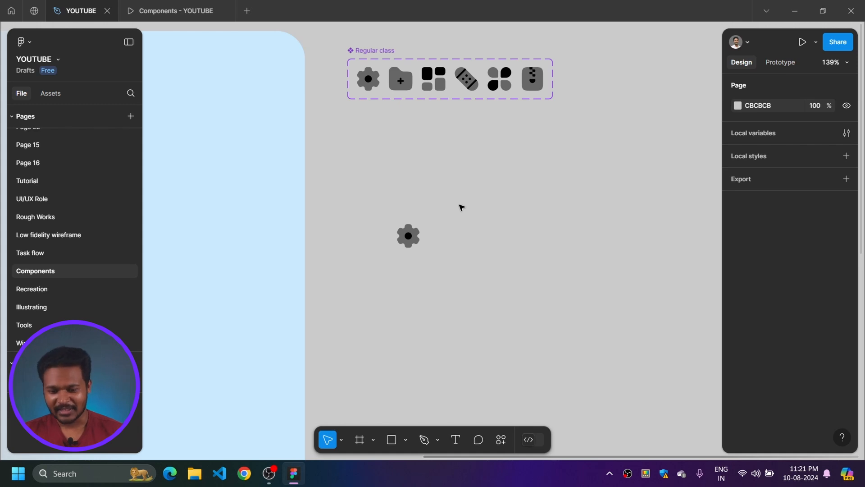
{"action": "left_click_drag", "start_coordinate": [367, 207], "coordinate": [465, 280]}
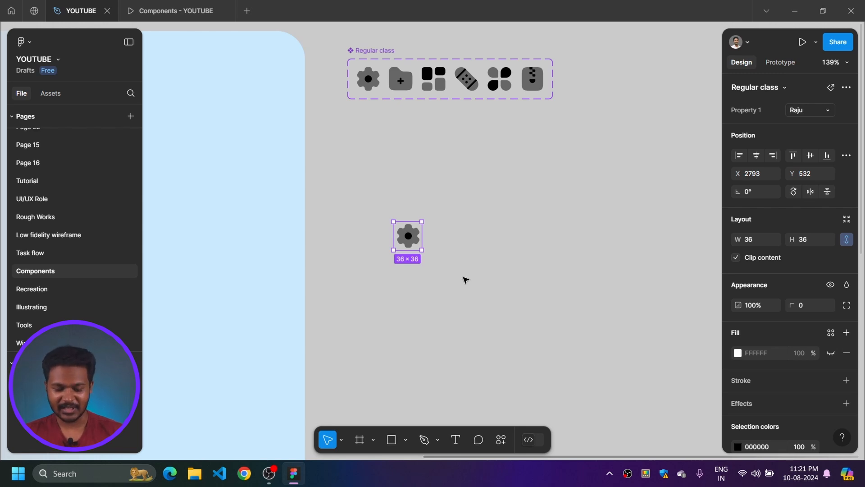
{"action": "key", "text": "ctrl+alt+g"}
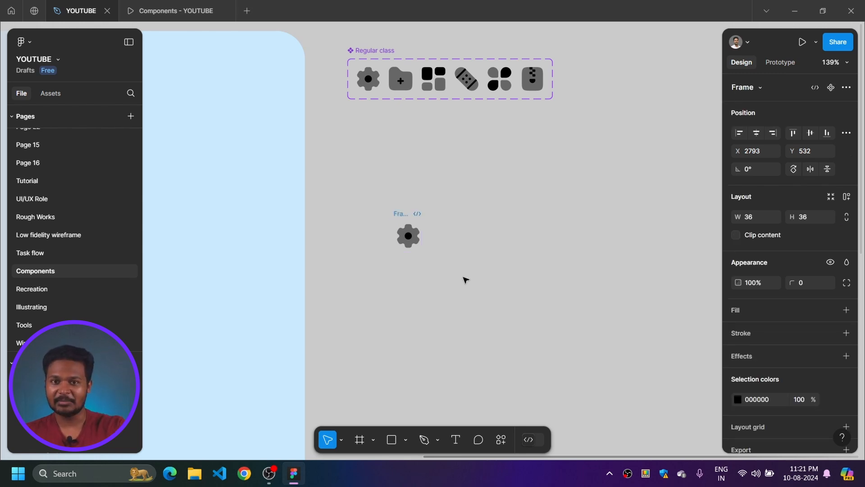
- Rename the new frame around the gear instance to "Practice class"
{"action": "key", "text": "shift+2"}
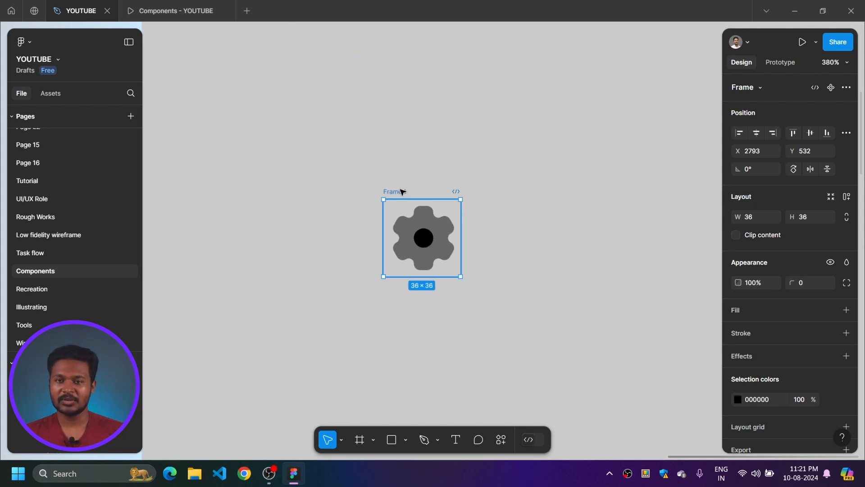
{"action": "double_click", "coordinate": [400, 192]}
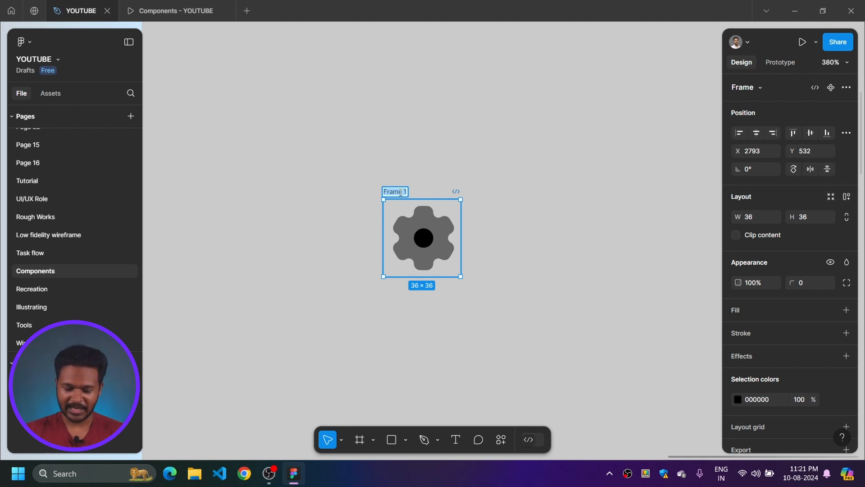
{"action": "type", "text": "Prac"}
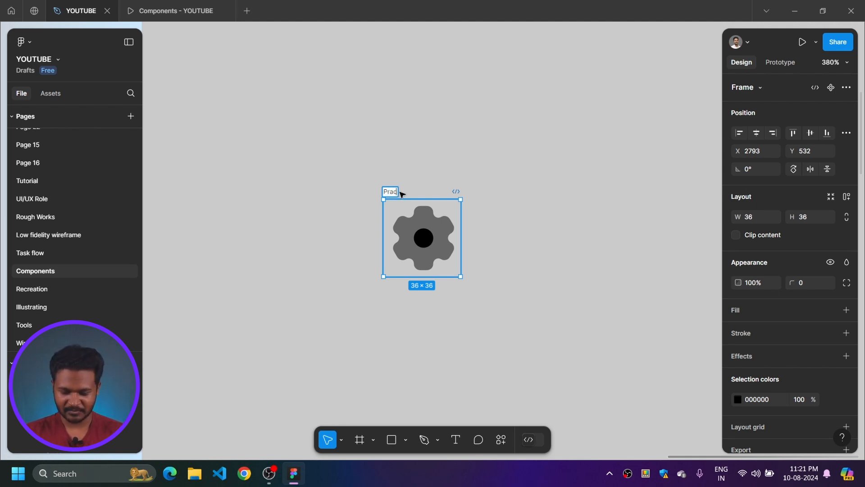
{"action": "type", "text": "tice"}
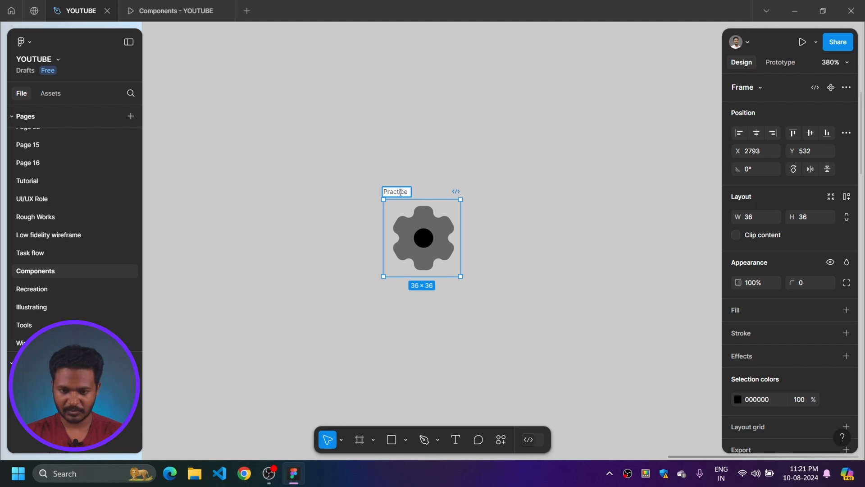
{"action": "type", "text": " class"}
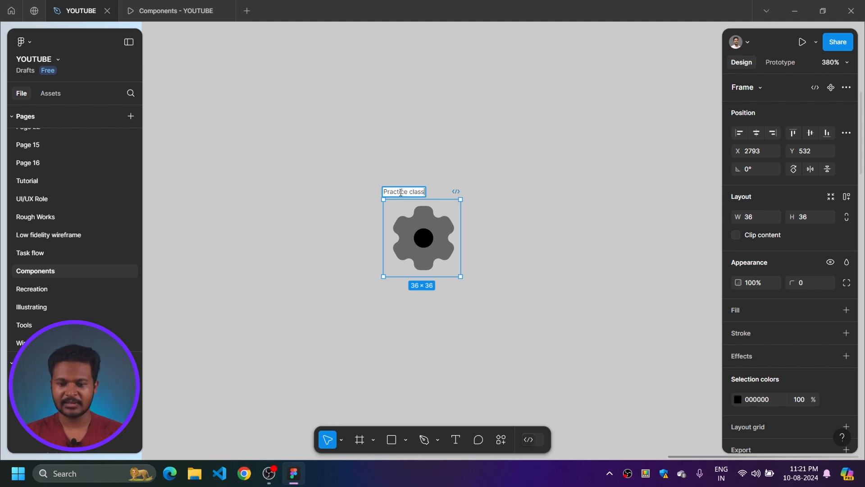
{"action": "left_click", "coordinate": [428, 163]}
- Select the Practice class frame and enlarge the layer list to show its contents
{"action": "scroll", "coordinate": [428, 163], "scroll_direction": "down", "scroll_amount": 3}
{"action": "left_click_drag", "start_coordinate": [444, 163], "coordinate": [439, 253]}
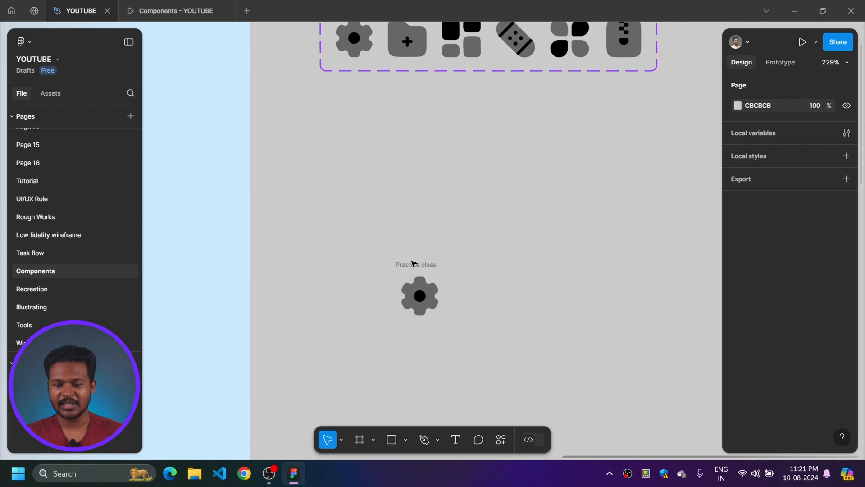
{"action": "left_click", "coordinate": [412, 264]}
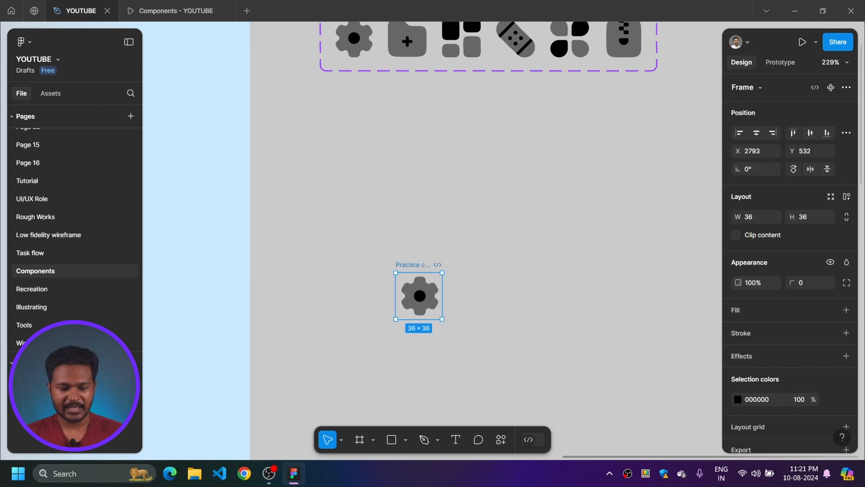
{"action": "left_click_drag", "start_coordinate": [56, 351], "coordinate": [57, 93]}
{"action": "left_click", "coordinate": [12, 184]}
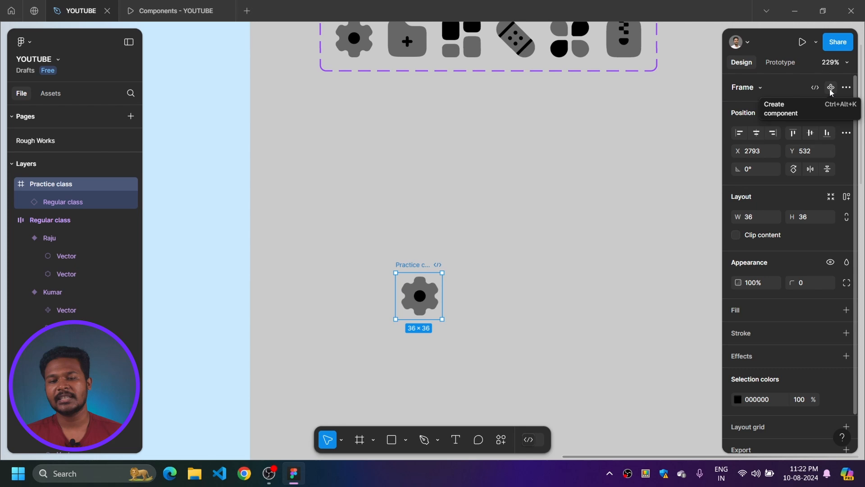
- Convert the Practice class frame into a component and move it just below the Regular class set, at about X 2734, Y 407
{"action": "left_click", "coordinate": [831, 89]}
{"action": "left_click_drag", "start_coordinate": [419, 263], "coordinate": [344, 102]}
{"action": "left_click_drag", "start_coordinate": [395, 115], "coordinate": [369, 211]}
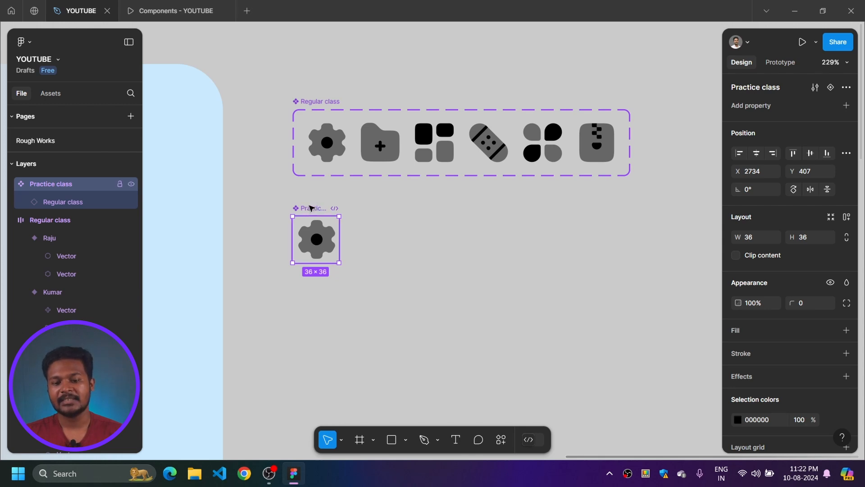
- Add a second variant to the Practice class component and enlarge the resulting set to about 112 × 207
{"action": "left_click", "coordinate": [832, 91]}
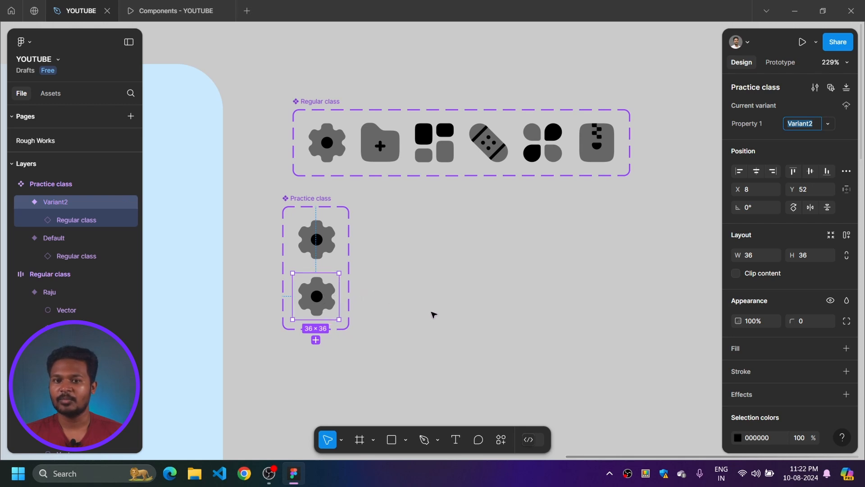
{"action": "scroll", "coordinate": [475, 235], "scroll_direction": "down", "scroll_amount": 5}
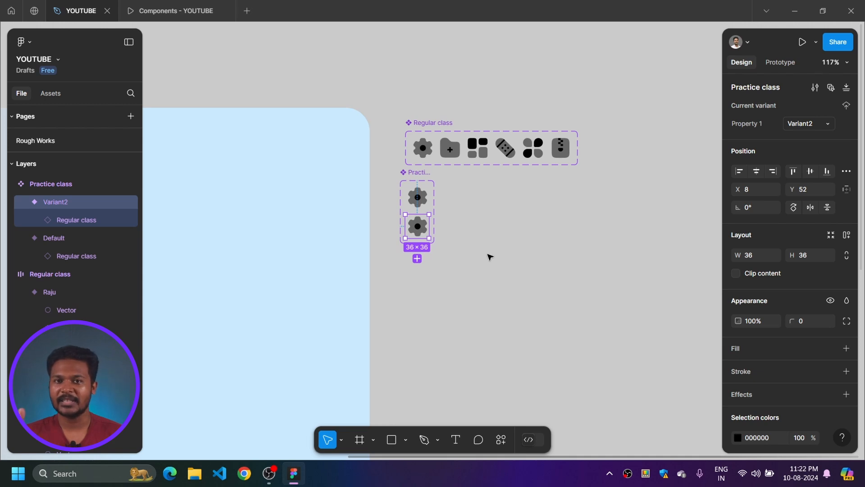
{"action": "scroll", "coordinate": [443, 216], "scroll_direction": "up", "scroll_amount": 5, "text": "ctrl"}
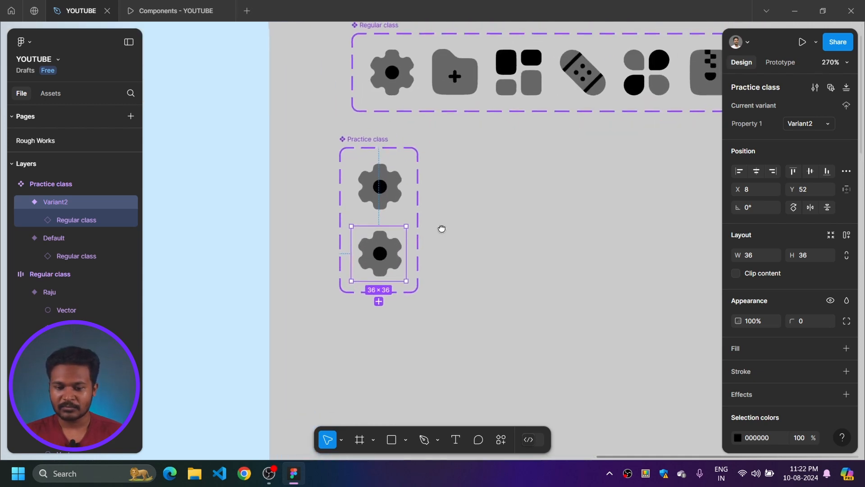
{"action": "scroll", "coordinate": [430, 225], "scroll_direction": "down", "scroll_amount": 3, "text": "ctrl"}
{"action": "key", "text": "Escape"}
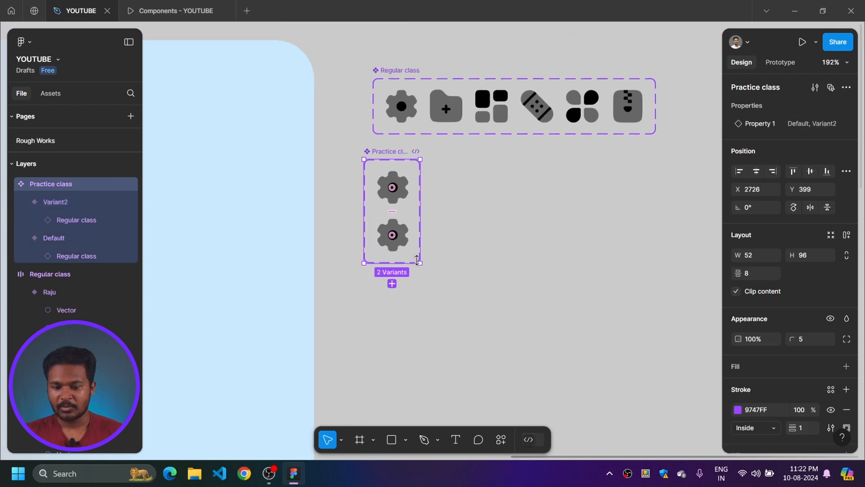
{"action": "left_click_drag", "start_coordinate": [420, 262], "coordinate": [485, 383]}
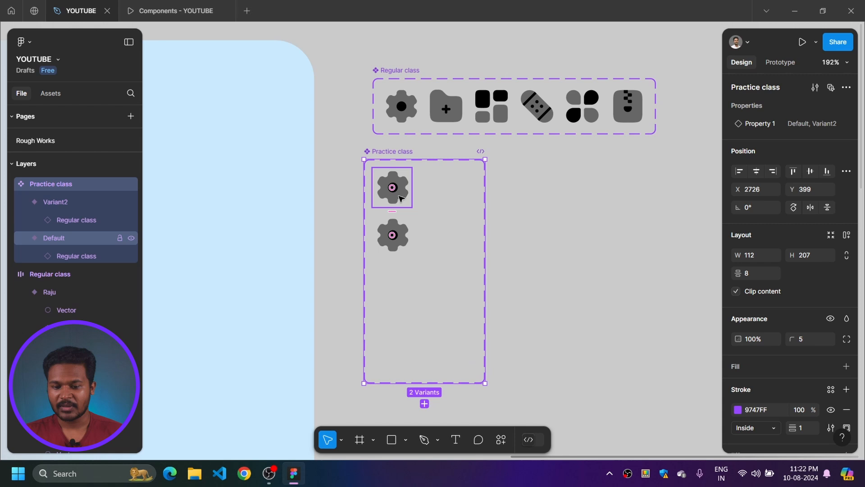
- Move both gear variants to the Practice class set's horizontal centre at X 38, spaced apart vertically at Y 36 and Y 102
{"action": "left_click", "coordinate": [392, 232]}
{"action": "left_click", "coordinate": [403, 198], "text": "shift"}
{"action": "left_click_drag", "start_coordinate": [407, 200], "coordinate": [438, 253]}
{"action": "left_click", "coordinate": [568, 270]}
{"action": "scroll", "coordinate": [568, 271], "scroll_direction": "down", "scroll_amount": 2}
{"action": "left_click_drag", "start_coordinate": [443, 201], "coordinate": [443, 178]}
{"action": "left_click", "coordinate": [550, 182]}
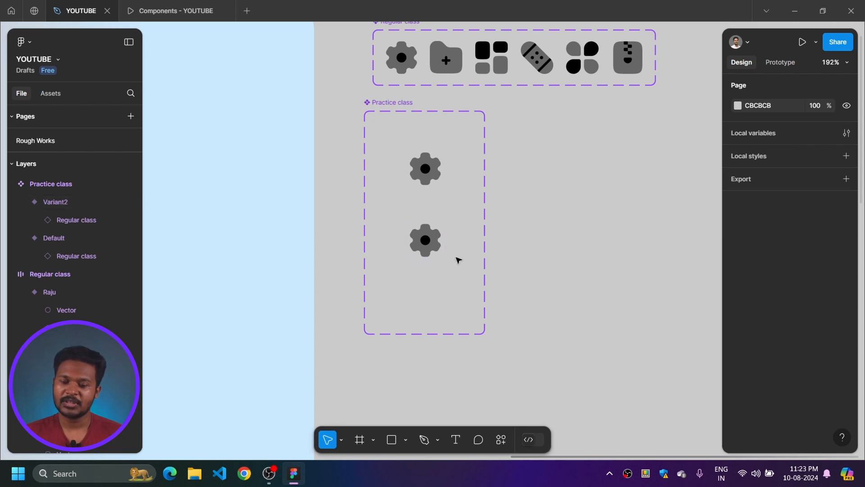
- Enlarge the Default variant's frame about its centre to 60 × 60
{"action": "left_click", "coordinate": [434, 171]}
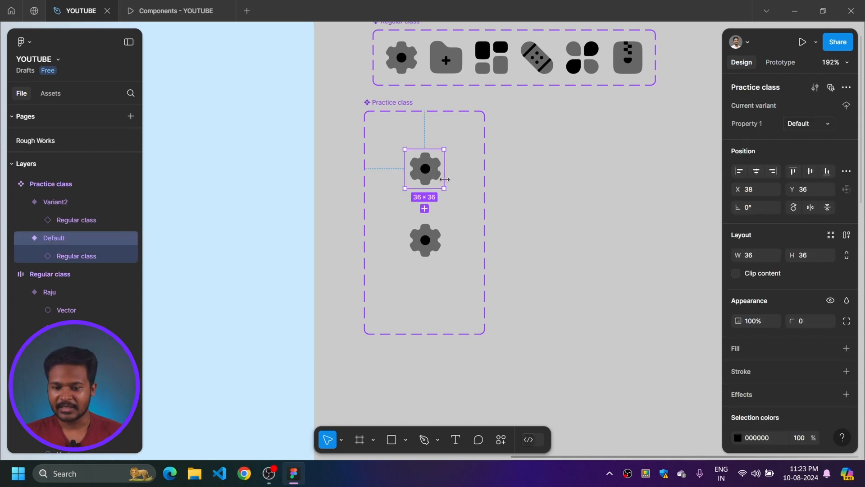
{"action": "scroll", "coordinate": [437, 172], "scroll_direction": "up", "scroll_amount": 3}
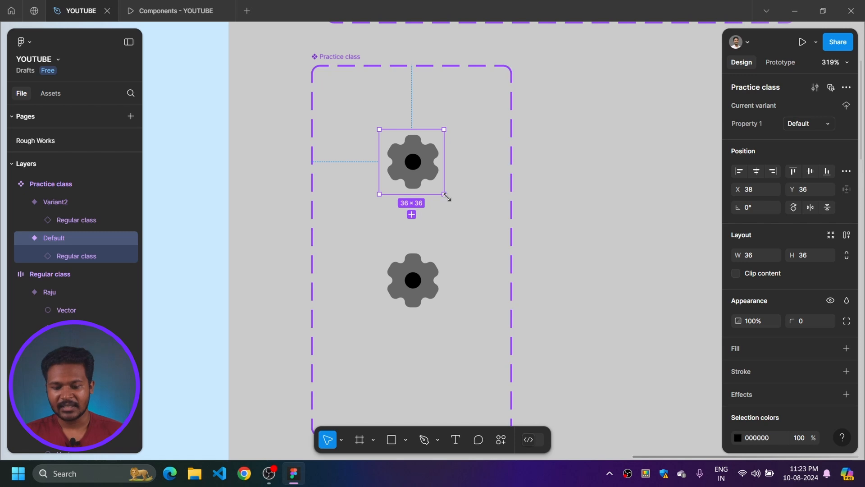
{"action": "key", "text": "alt"}
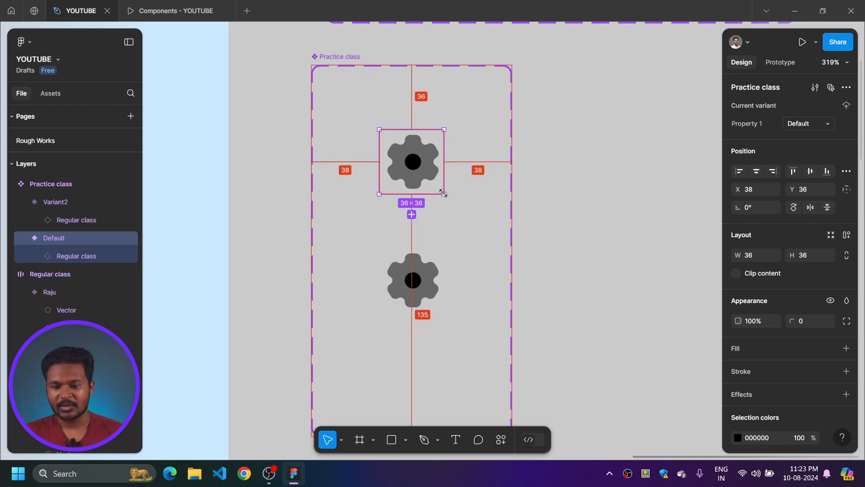
{"action": "left_click_drag", "start_coordinate": [443, 195], "coordinate": [459, 215]}
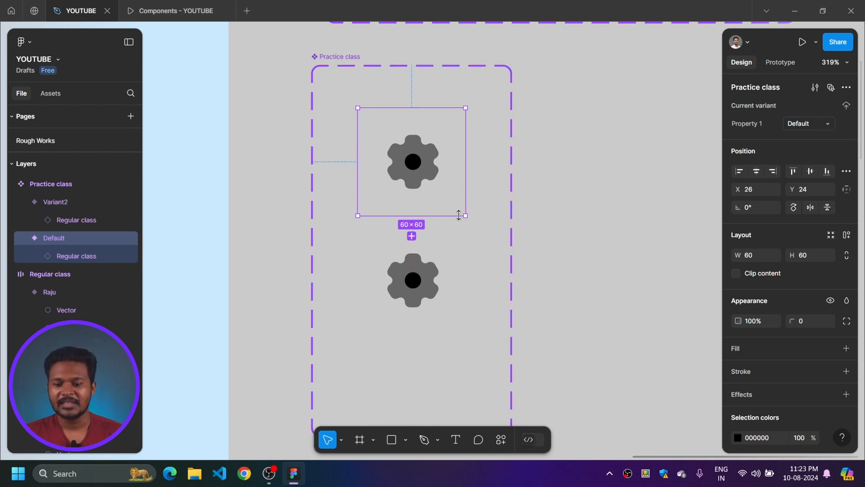
- Enlarge Variant2's frame about its centre to 60 × 60
{"action": "scroll", "coordinate": [541, 183], "scroll_direction": "down", "scroll_amount": 2}
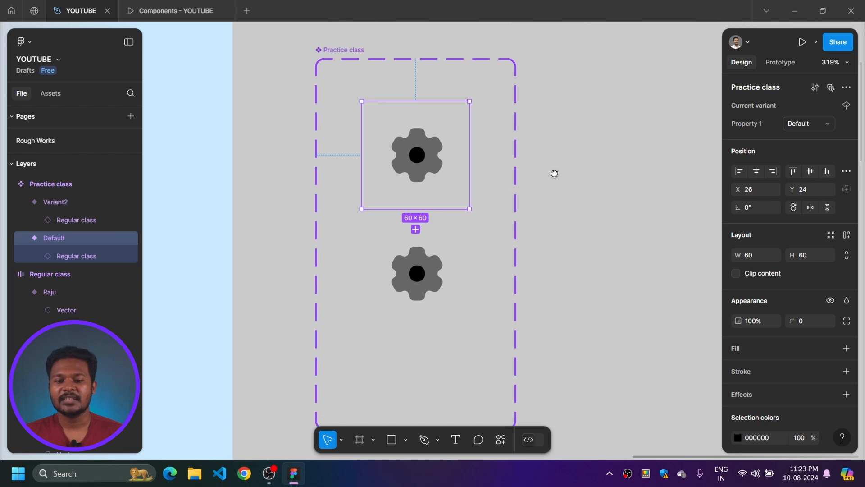
{"action": "left_click", "coordinate": [427, 228]}
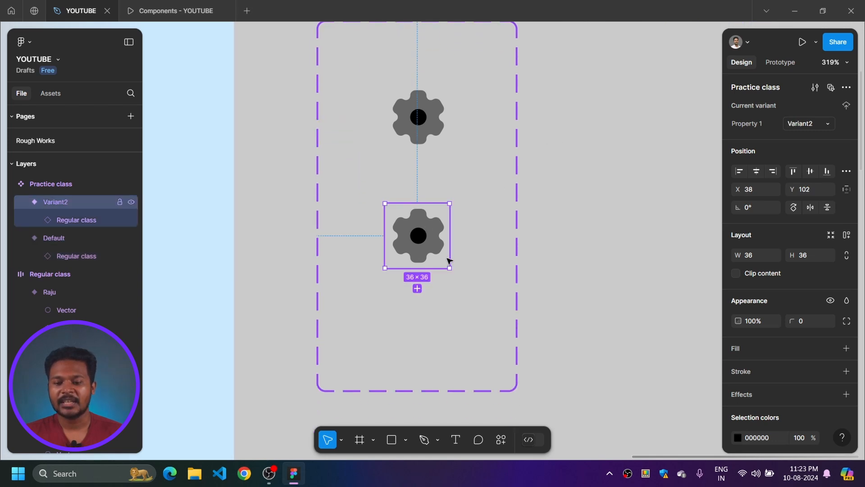
{"action": "key", "text": "alt"}
{"action": "left_click_drag", "start_coordinate": [450, 269], "coordinate": [467, 290]}
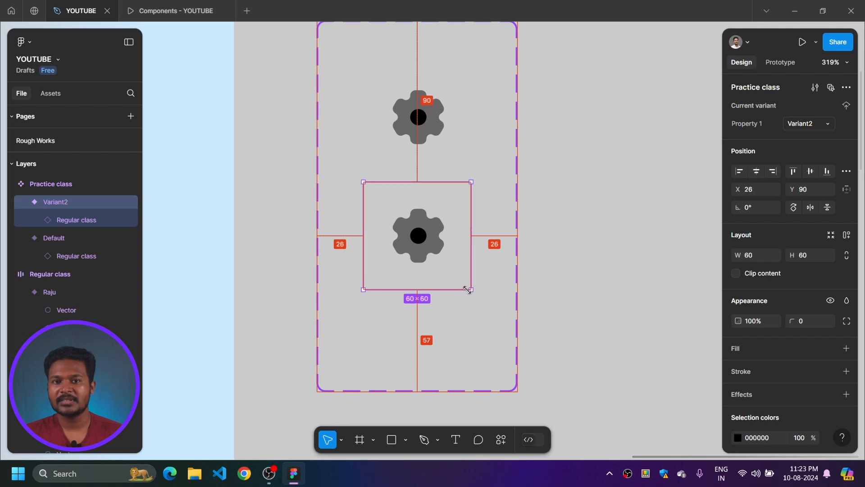
- Compare the sizes and positions of the two variants in the Practice class set
{"action": "left_click", "coordinate": [434, 145]}
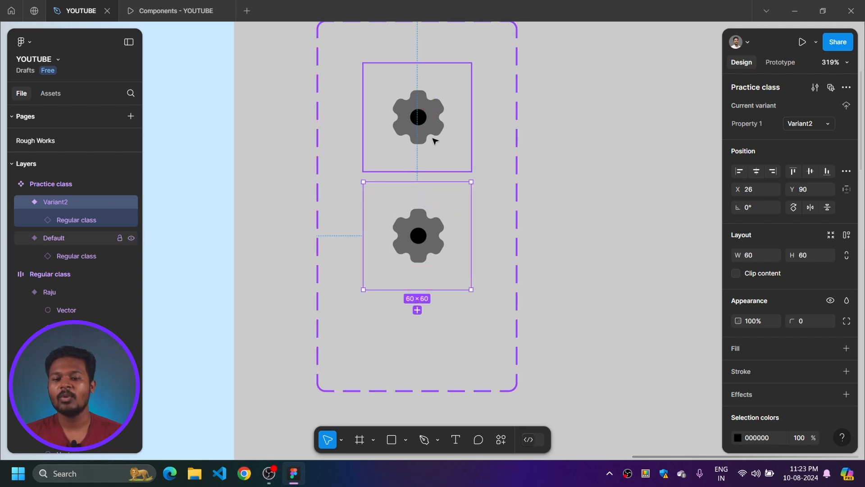
{"action": "left_click", "coordinate": [442, 253]}
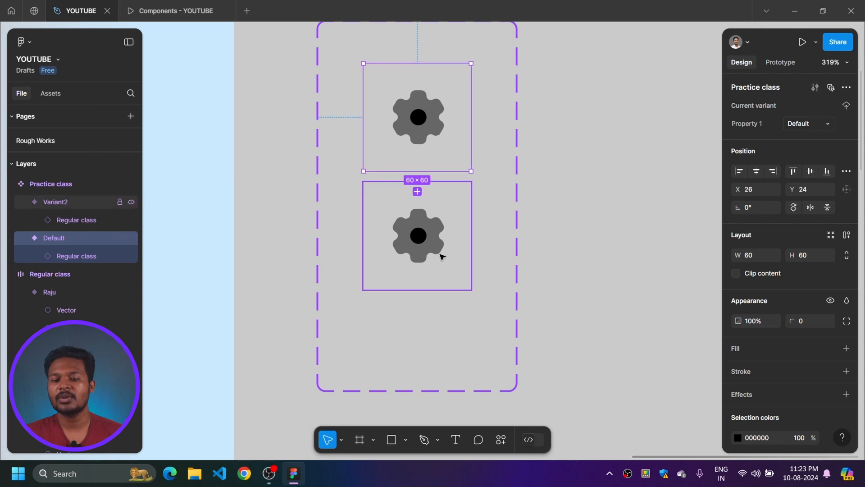
{"action": "left_click", "coordinate": [566, 178]}
{"action": "scroll", "coordinate": [565, 179], "scroll_direction": "down", "scroll_amount": 3}
{"action": "scroll", "coordinate": [566, 179], "scroll_direction": "down", "scroll_amount": 1}
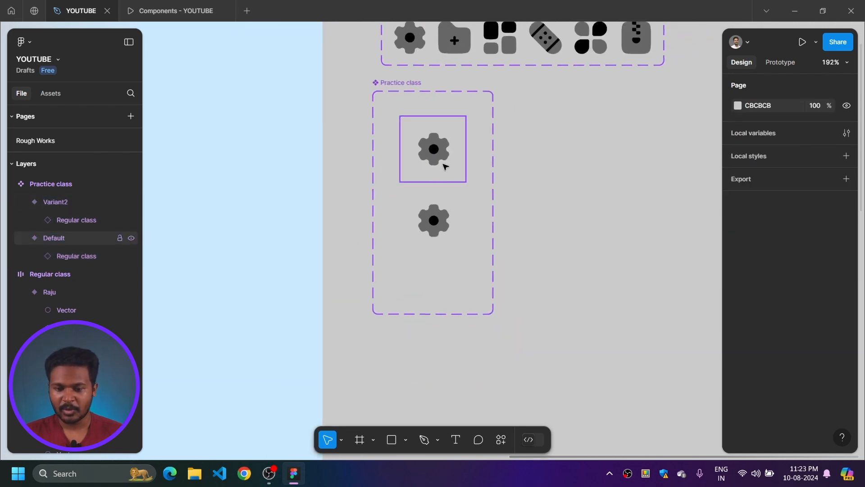
{"action": "left_click", "coordinate": [379, 82]}
{"action": "scroll", "coordinate": [450, 190], "scroll_direction": "up", "scroll_amount": 3}
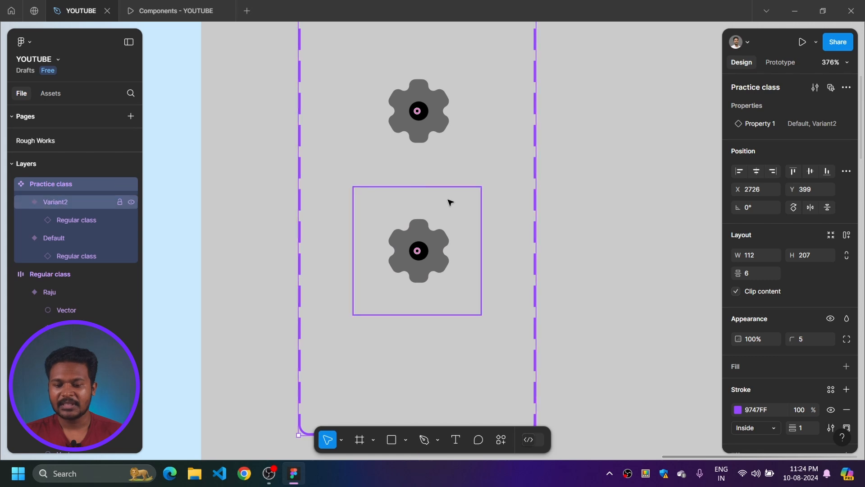
{"action": "left_click", "coordinate": [448, 199]}
{"action": "scroll", "coordinate": [467, 123], "scroll_direction": "down", "scroll_amount": 3}
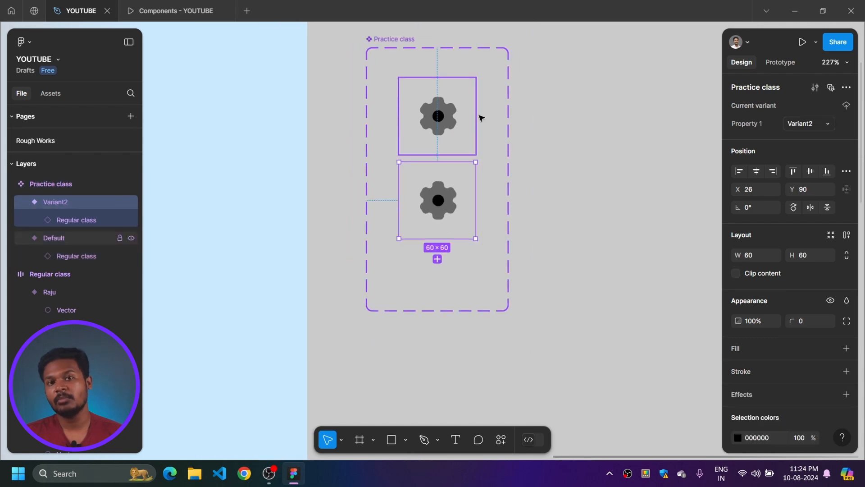
- Recolour the Regular class gear instance nested in Variant2 of the Practice class set to blue 1459D8
{"action": "left_click", "coordinate": [451, 206], "text": "ctrl"}
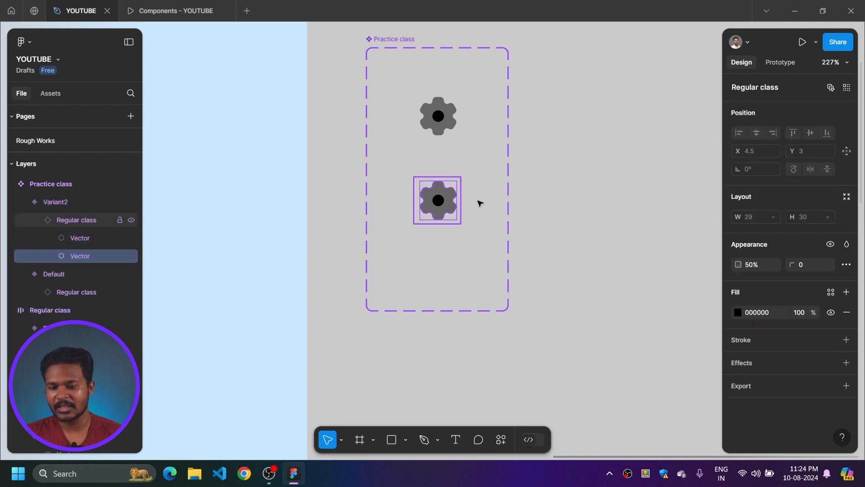
{"action": "left_click", "coordinate": [469, 203]}
{"action": "double_click", "coordinate": [453, 204]}
{"action": "scroll", "coordinate": [791, 344], "scroll_direction": "down", "scroll_amount": 3}
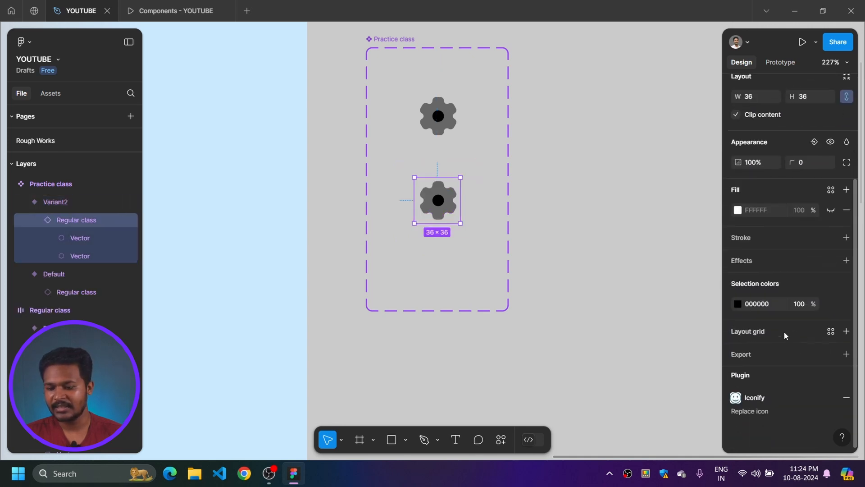
{"action": "left_click", "coordinate": [522, 197]}
{"action": "double_click", "coordinate": [453, 196]}
{"action": "left_click", "coordinate": [517, 197]}
{"action": "left_click", "coordinate": [452, 199]}
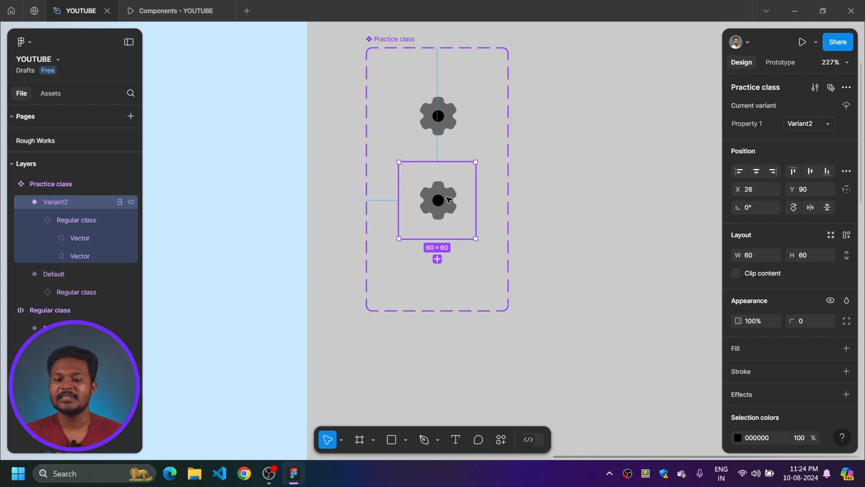
{"action": "double_click", "coordinate": [448, 200]}
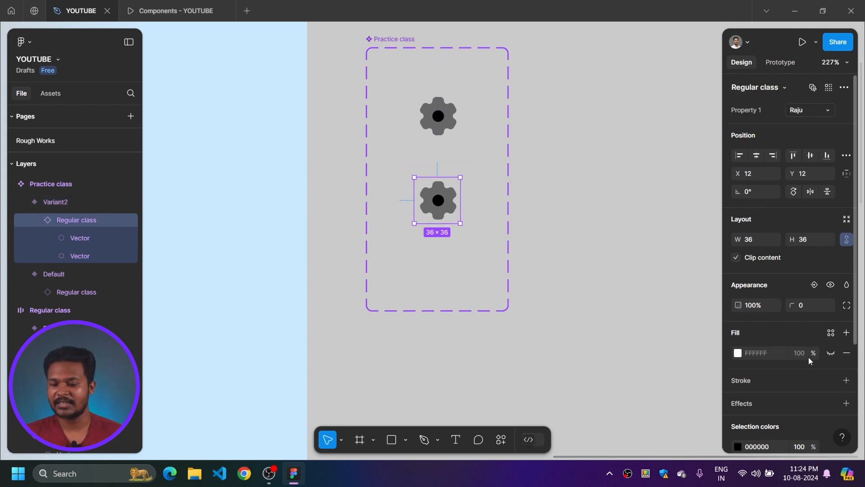
{"action": "scroll", "coordinate": [811, 364], "scroll_direction": "down", "scroll_amount": 3}
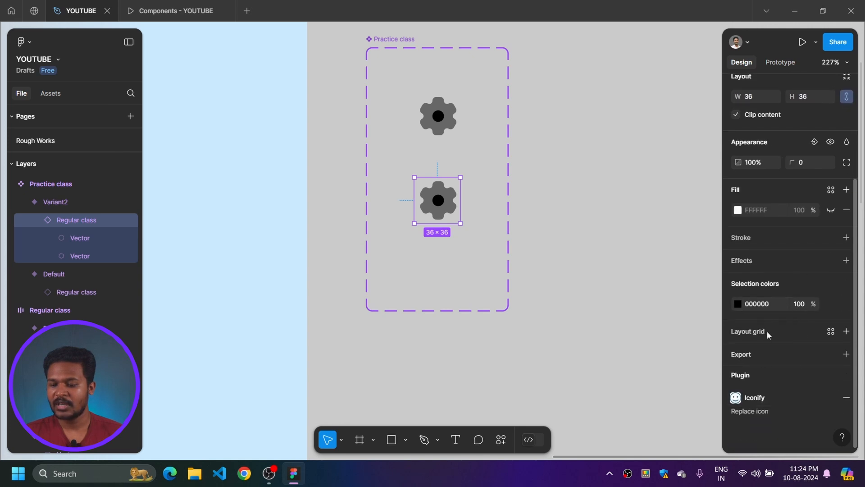
{"action": "left_click", "coordinate": [737, 304]}
{"action": "left_click", "coordinate": [676, 326]}
{"action": "mouse_move", "coordinate": [704, 246]}
{"action": "left_mouse_down"}
{"action": "mouse_move", "coordinate": [694, 249]}
{"action": "mouse_move", "coordinate": [700, 255]}
{"action": "left_mouse_up"}
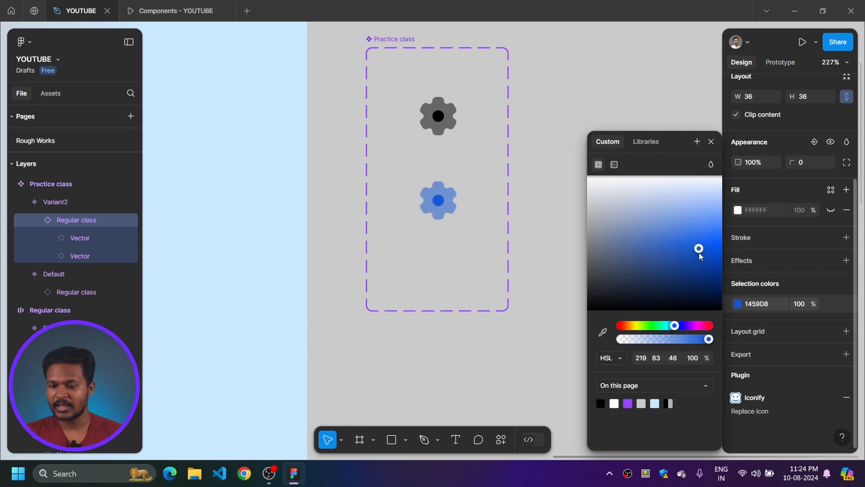
{"action": "left_click", "coordinate": [548, 195]}
- Compare the Default and Variant2 gears in the Practice class set with the icons in the Regular class set
{"action": "scroll", "coordinate": [573, 187], "scroll_direction": "down", "scroll_amount": 5}
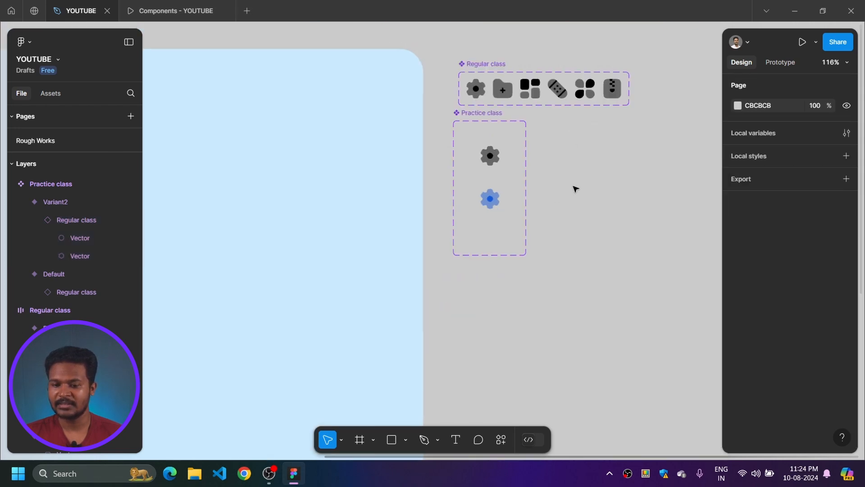
{"action": "scroll", "coordinate": [531, 203], "scroll_direction": "up", "scroll_amount": 5}
{"action": "left_click", "coordinate": [389, 156]}
{"action": "scroll", "coordinate": [518, 189], "scroll_direction": "down", "scroll_amount": 2}
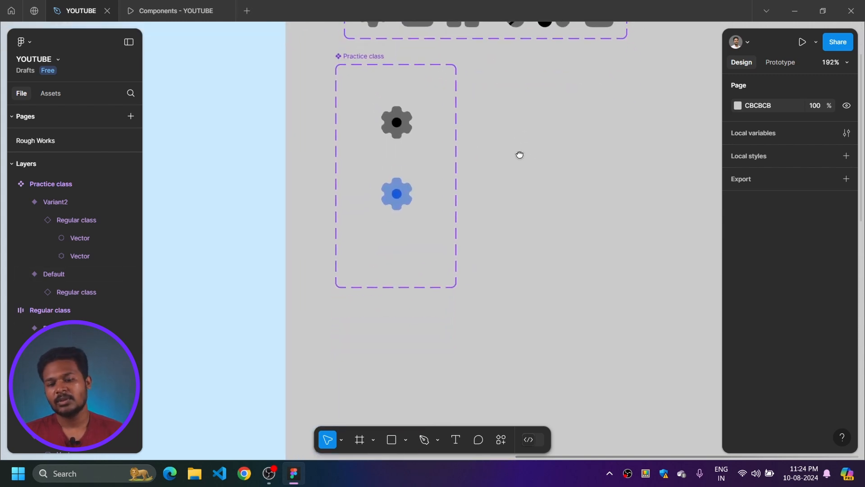
{"action": "scroll", "coordinate": [455, 195], "scroll_direction": "down", "scroll_amount": 5}
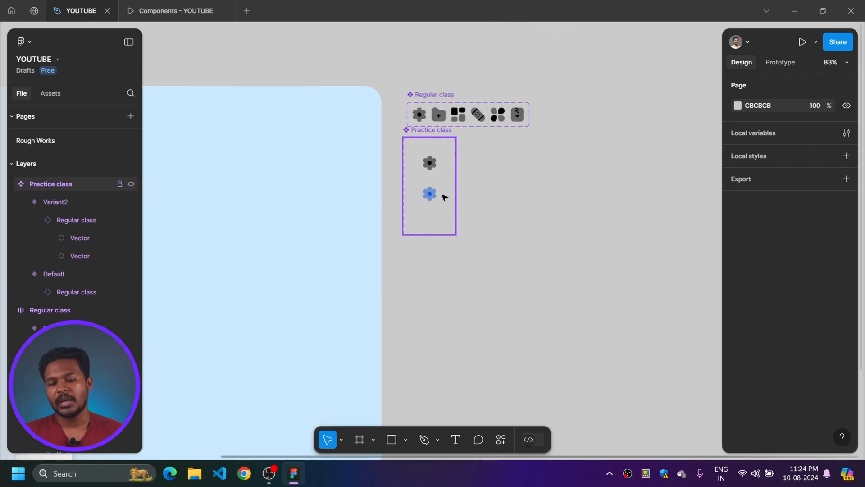
{"action": "scroll", "coordinate": [444, 195], "scroll_direction": "up", "scroll_amount": 6}
{"action": "scroll", "coordinate": [483, 184], "scroll_direction": "down", "scroll_amount": 5}
{"action": "scroll", "coordinate": [487, 168], "scroll_direction": "up", "scroll_amount": 6}
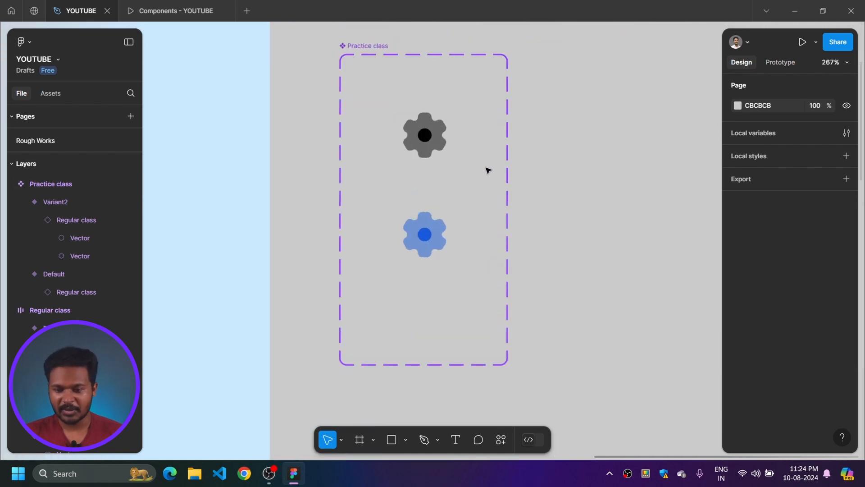
{"action": "scroll", "coordinate": [564, 172], "scroll_direction": "down", "scroll_amount": 4}
{"action": "left_click_drag", "start_coordinate": [565, 172], "coordinate": [553, 195]}
- Delete the Regular class gear from the white sidebar and place an instance of the Practice class Default variant near its upper end
{"action": "scroll", "coordinate": [545, 197], "scroll_direction": "down", "scroll_amount": 3}
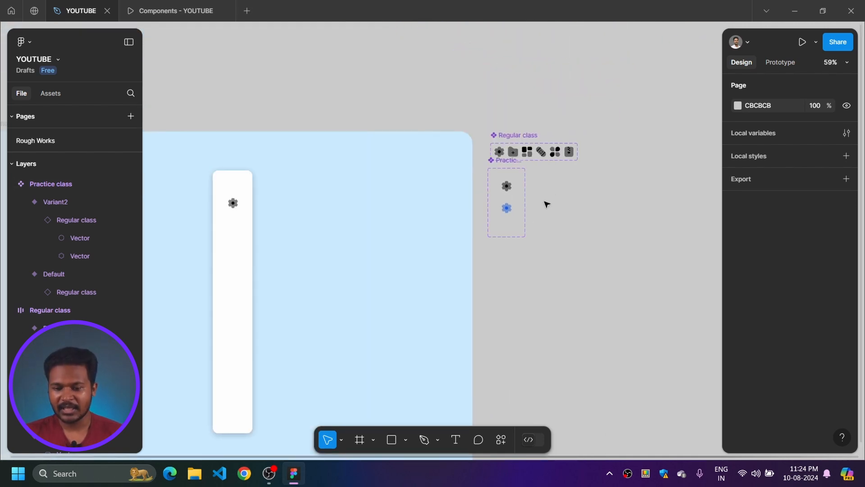
{"action": "left_click", "coordinate": [252, 197]}
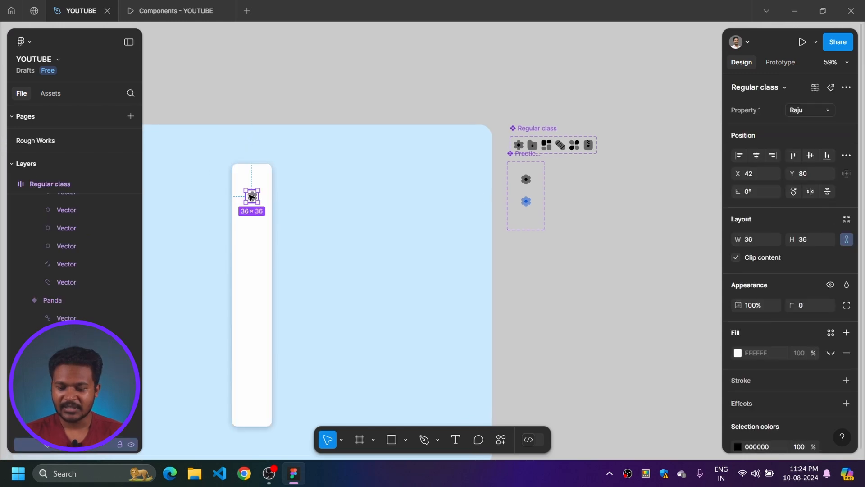
{"action": "key", "text": "Delete"}
{"action": "left_click", "coordinate": [527, 180]}
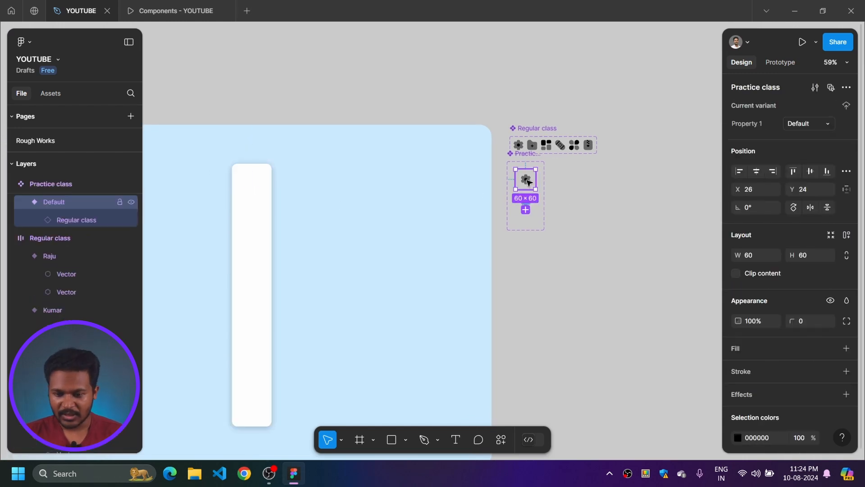
{"action": "left_click", "coordinate": [580, 180]}
{"action": "double_click", "coordinate": [530, 182]}
{"action": "left_click", "coordinate": [560, 182]}
{"action": "left_click", "coordinate": [532, 183]}
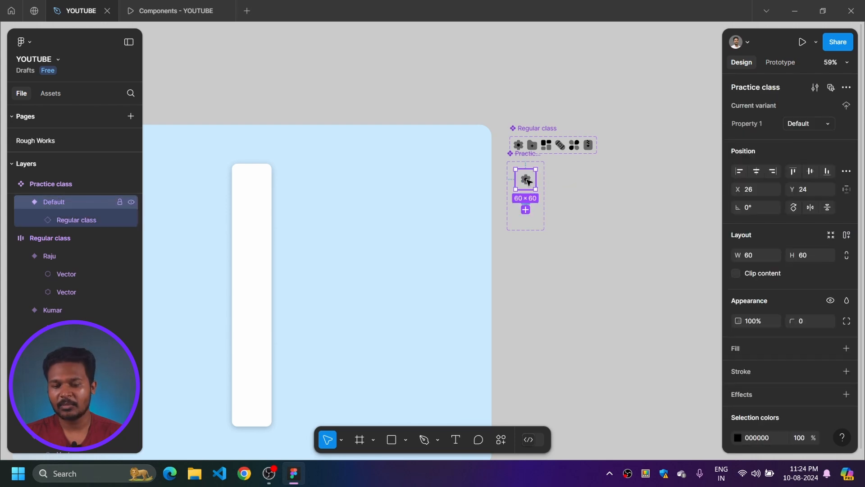
{"action": "left_click_drag", "start_coordinate": [531, 179], "coordinate": [260, 194]}
{"action": "left_click", "coordinate": [583, 248]}
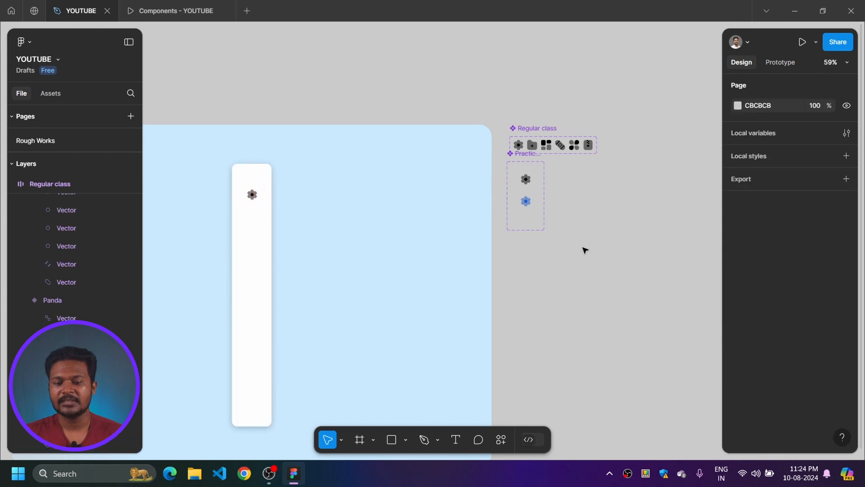
- Check how the replaced gear behaves in the Components prototype preview, and return to the design file
{"action": "left_click", "coordinate": [156, 10]}
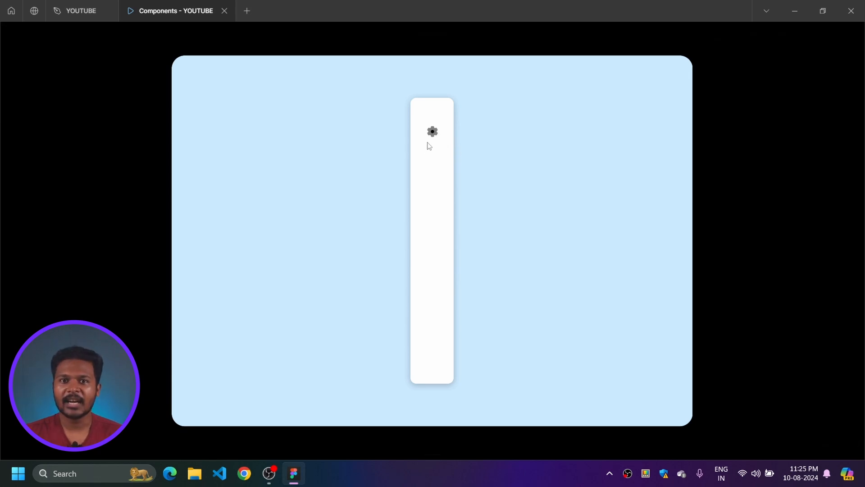
{"action": "left_click", "coordinate": [75, 14]}
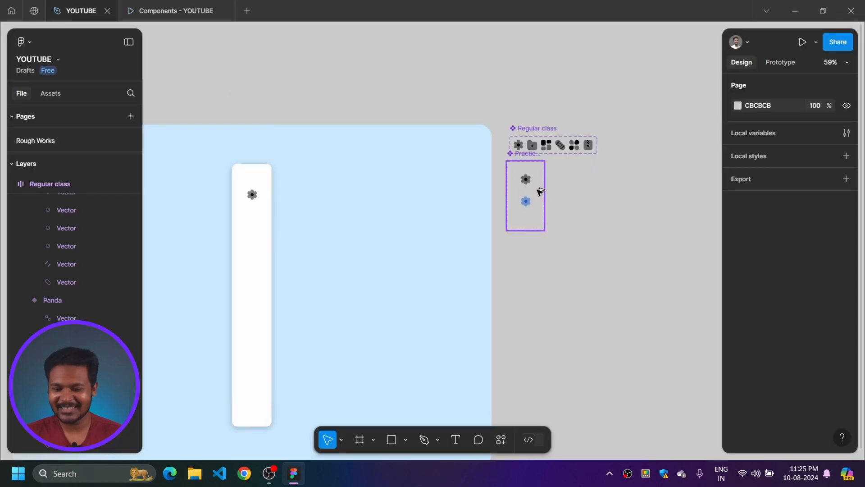
- Move the Practice class set to X 2734, Y 437, flush with the Regular class set's left edge, and switch to prototyping
{"action": "scroll", "coordinate": [532, 165], "scroll_direction": "up", "scroll_amount": 5}
{"action": "left_click", "coordinate": [507, 149]}
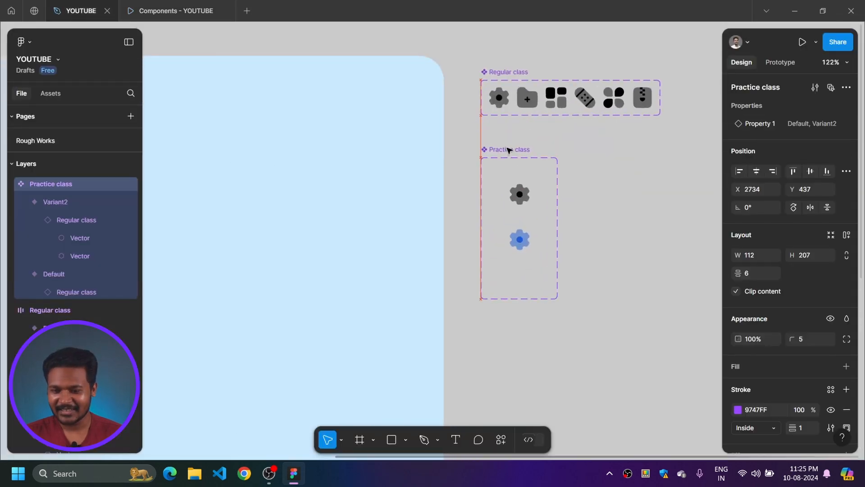
{"action": "left_click", "coordinate": [600, 162]}
{"action": "scroll", "coordinate": [587, 170], "scroll_direction": "down", "scroll_amount": 1}
{"action": "left_click", "coordinate": [780, 62]}
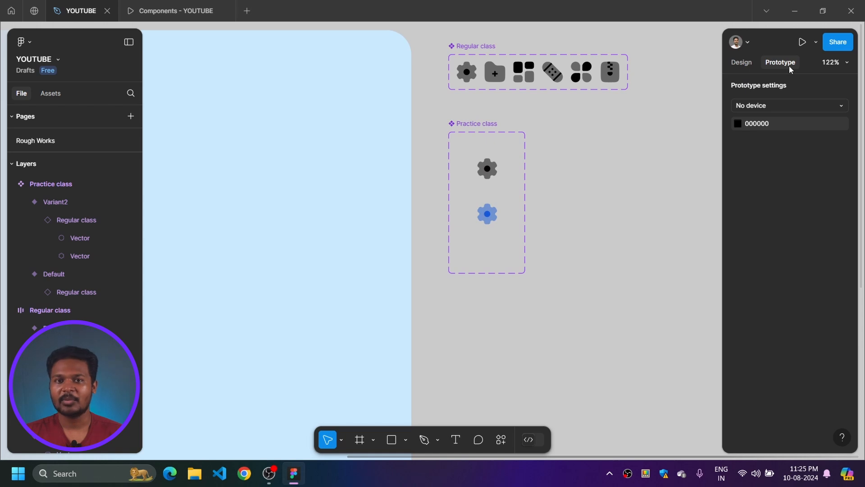
- Connect the Default variant to Variant2 with an on-click Change to interaction
{"action": "left_click", "coordinate": [501, 160]}
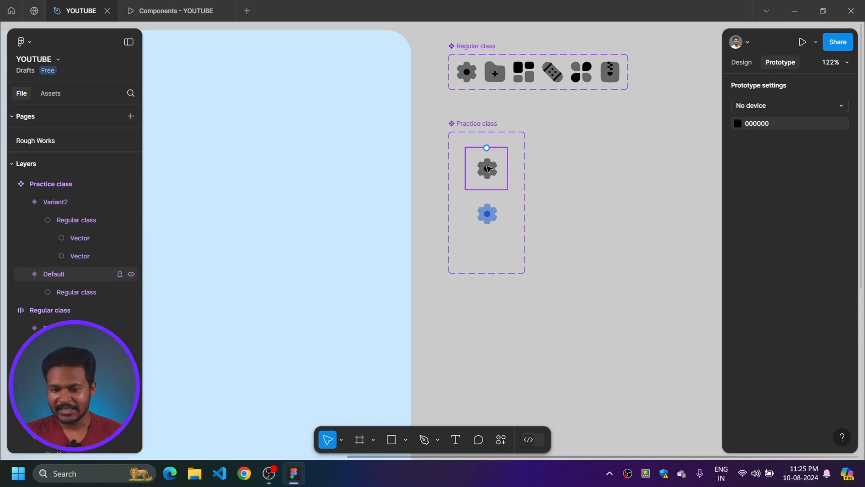
{"action": "scroll", "coordinate": [517, 179], "scroll_direction": "up", "scroll_amount": 3}
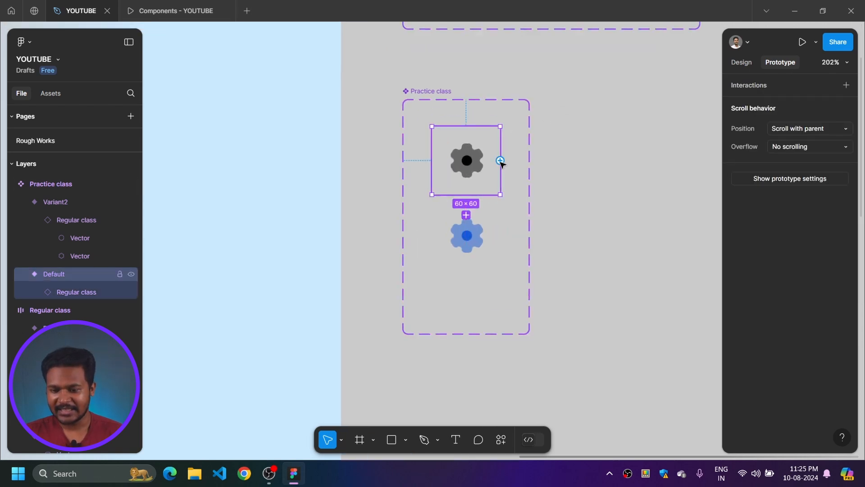
{"action": "left_click_drag", "start_coordinate": [501, 161], "coordinate": [477, 247]}
{"action": "scroll", "coordinate": [474, 228], "scroll_direction": "up", "scroll_amount": 7}
{"action": "scroll", "coordinate": [451, 96], "scroll_direction": "down", "scroll_amount": 3}
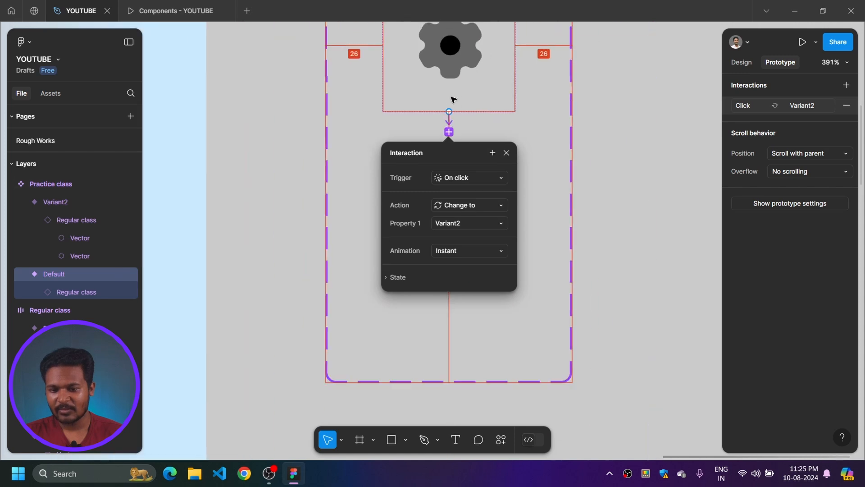
{"action": "scroll", "coordinate": [453, 99], "scroll_direction": "down", "scroll_amount": 5}
{"action": "left_click", "coordinate": [506, 119]}
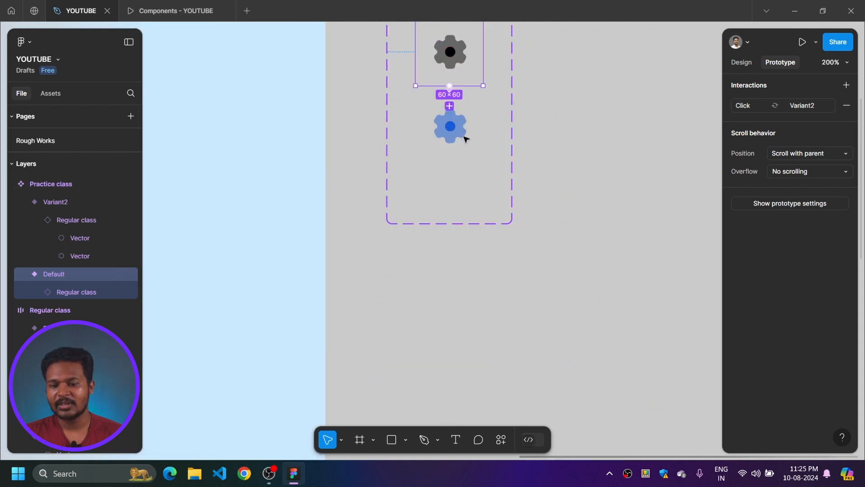
- Remove the prototype connection between the Default variant and Variant2
{"action": "scroll", "coordinate": [455, 104], "scroll_direction": "up", "scroll_amount": 6}
{"action": "left_click_drag", "start_coordinate": [459, 125], "coordinate": [503, 104]}
{"action": "left_click", "coordinate": [497, 105]}
{"action": "scroll", "coordinate": [454, 130], "scroll_direction": "down", "scroll_amount": 3}
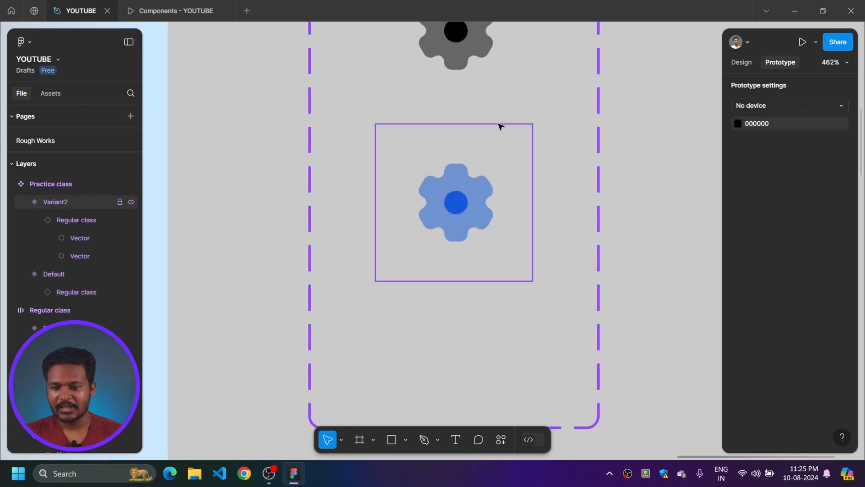
{"action": "scroll", "coordinate": [498, 127], "scroll_direction": "down", "scroll_amount": 4}
- Connect the Default variant to Variant2 with a While hovering trigger, the Change to action and Instant animation
{"action": "left_click", "coordinate": [448, 115]}
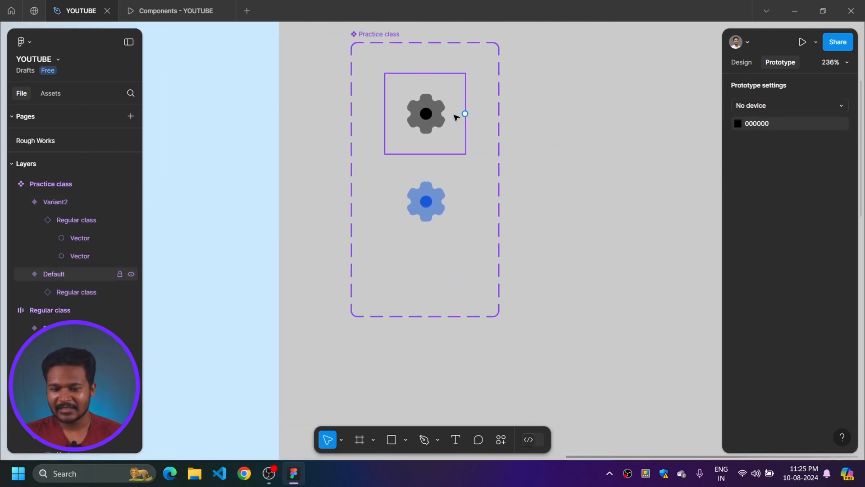
{"action": "left_click_drag", "start_coordinate": [465, 114], "coordinate": [446, 212]}
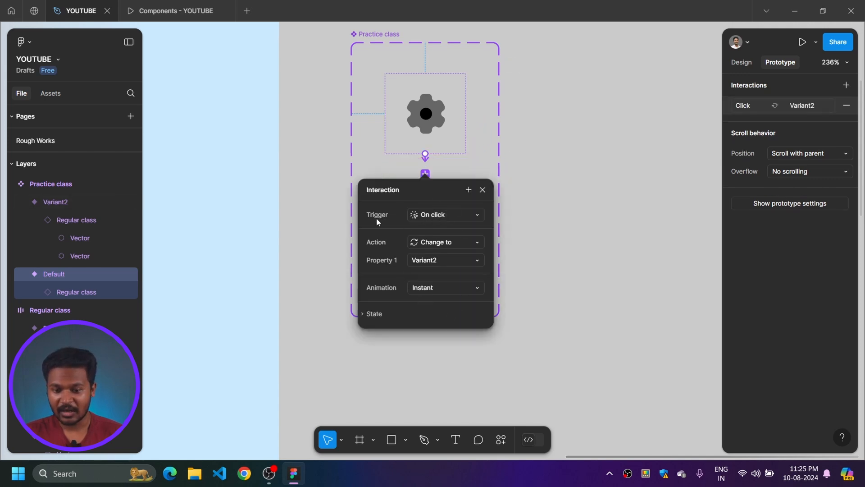
{"action": "left_click", "coordinate": [449, 215]}
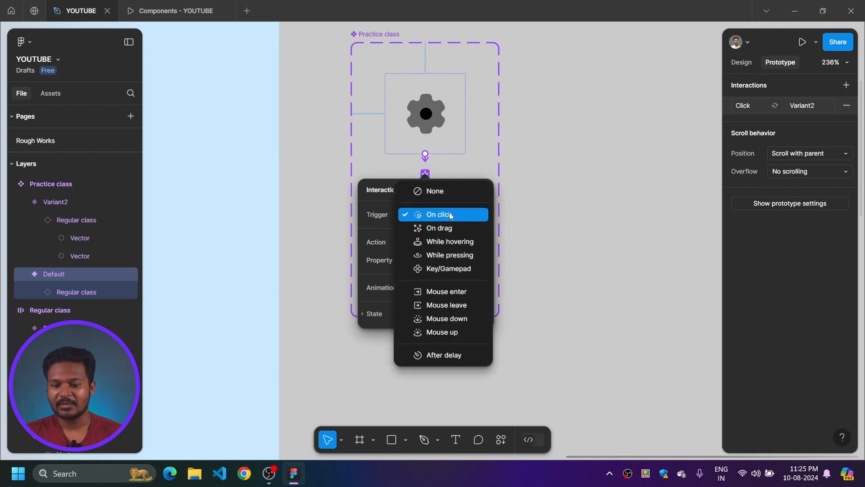
{"action": "left_click", "coordinate": [448, 243]}
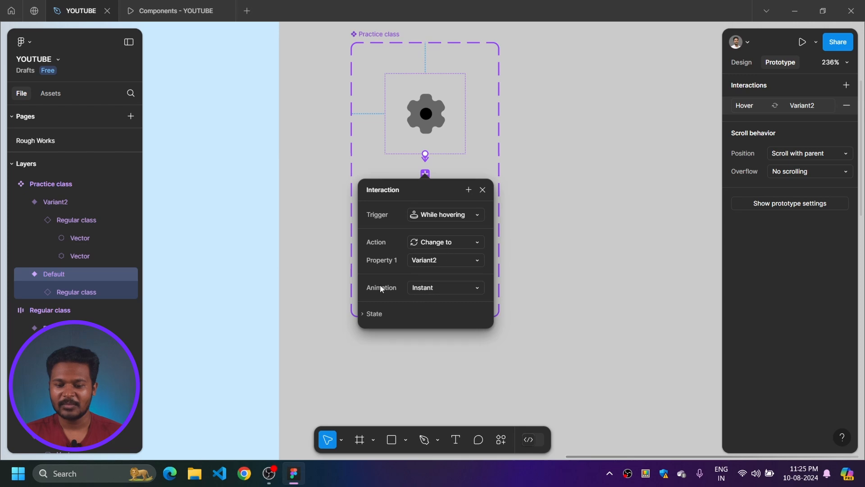
{"action": "left_click", "coordinate": [483, 190]}
{"action": "scroll", "coordinate": [539, 175], "scroll_direction": "down", "scroll_amount": 3}
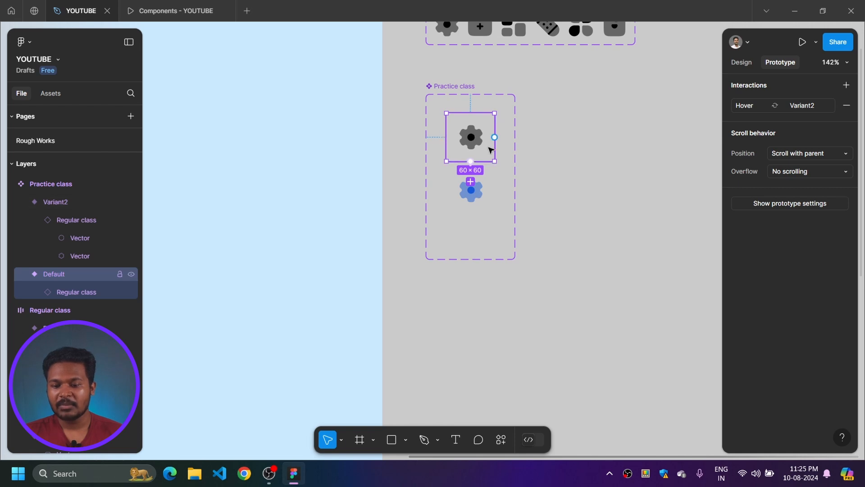
- Test the gear's hover interaction in the prototype preview, and return to the design file
{"action": "key", "text": "ctrl+alt+Return"}
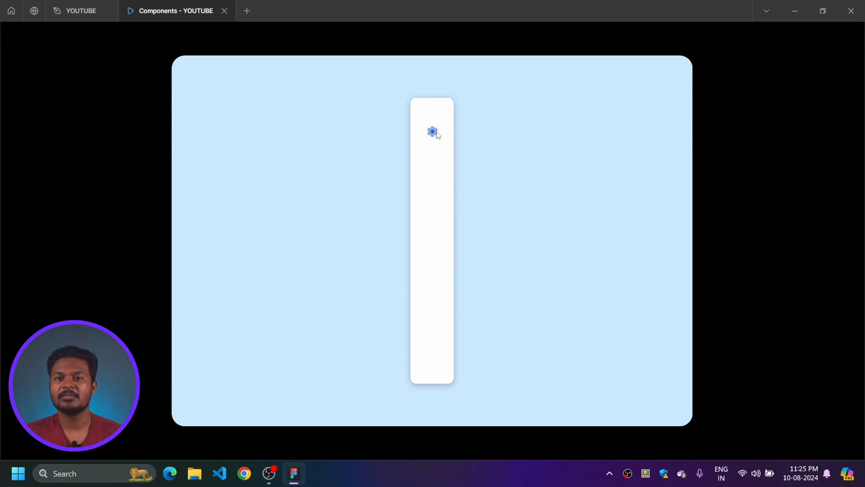
{"action": "left_click", "coordinate": [79, 11]}
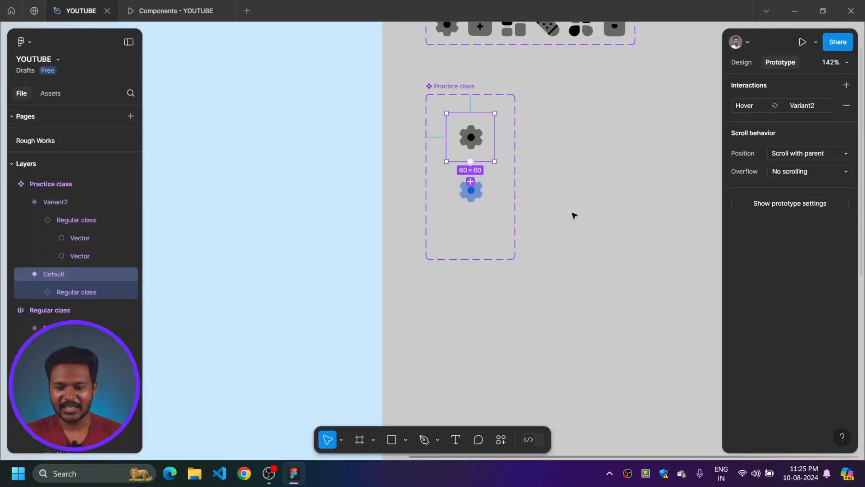
{"action": "key", "text": "ctrl+alt+Return"}
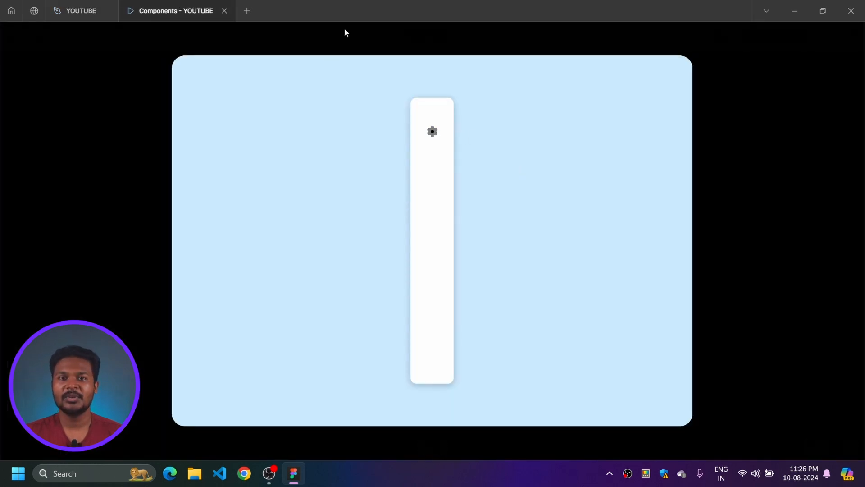
{"action": "left_click", "coordinate": [72, 9]}
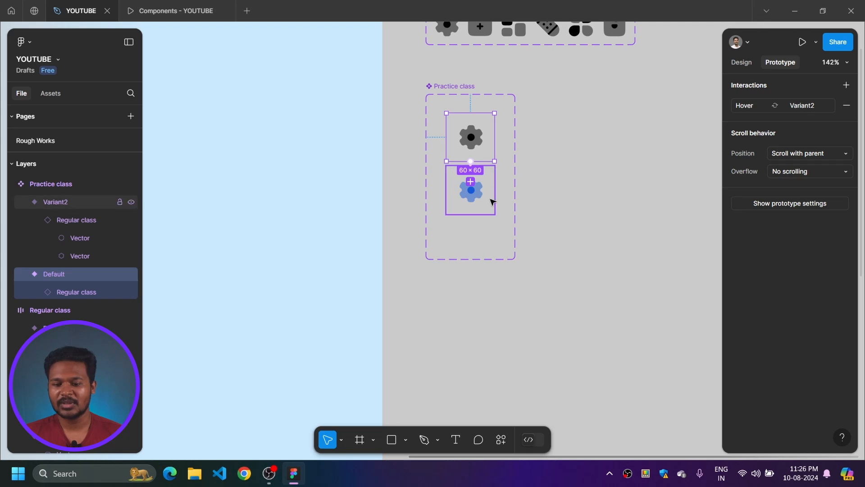
- Add a fill to the blue gear's Variant2 in the Practice class set and set its colour to ECF2FF
{"action": "left_click", "coordinate": [627, 150]}
{"action": "left_click", "coordinate": [481, 143]}
{"action": "left_click", "coordinate": [485, 200]}
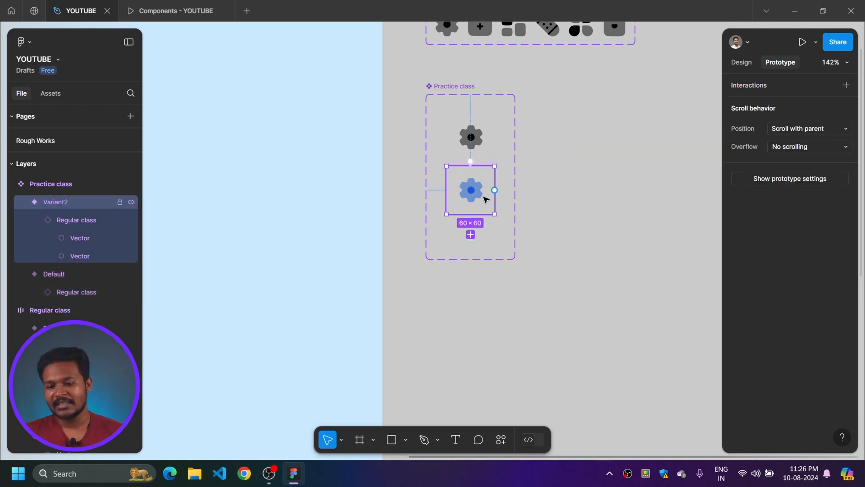
{"action": "left_click", "coordinate": [743, 63]}
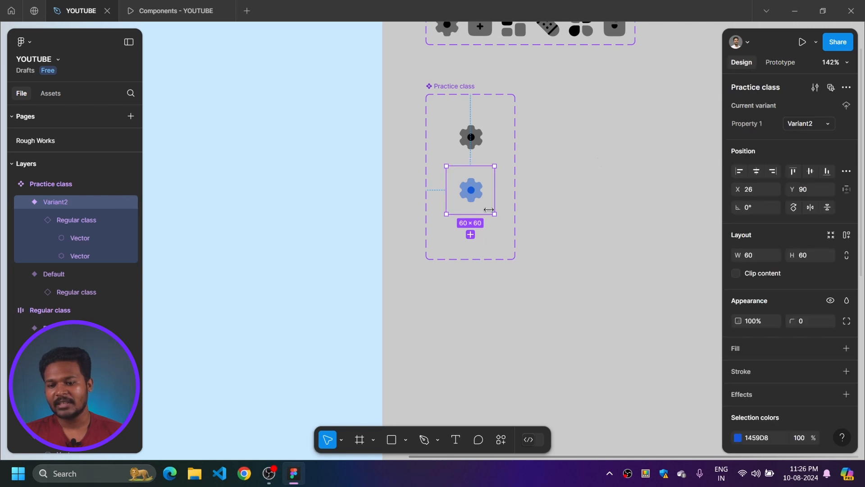
{"action": "left_click", "coordinate": [561, 172]}
{"action": "left_click", "coordinate": [483, 193]}
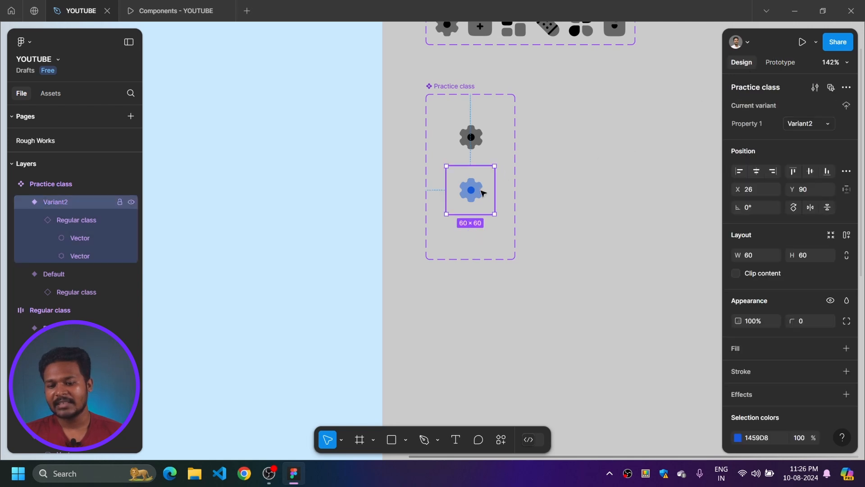
{"action": "scroll", "coordinate": [787, 319], "scroll_direction": "down", "scroll_amount": 2}
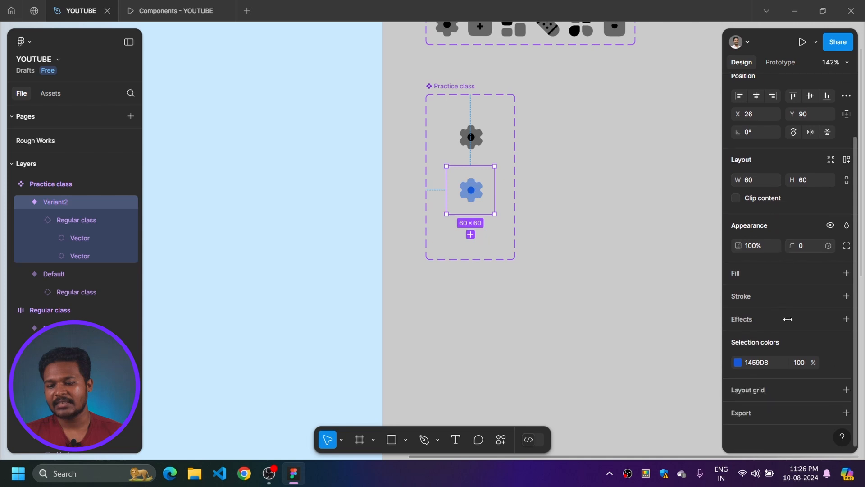
{"action": "left_click", "coordinate": [846, 273]}
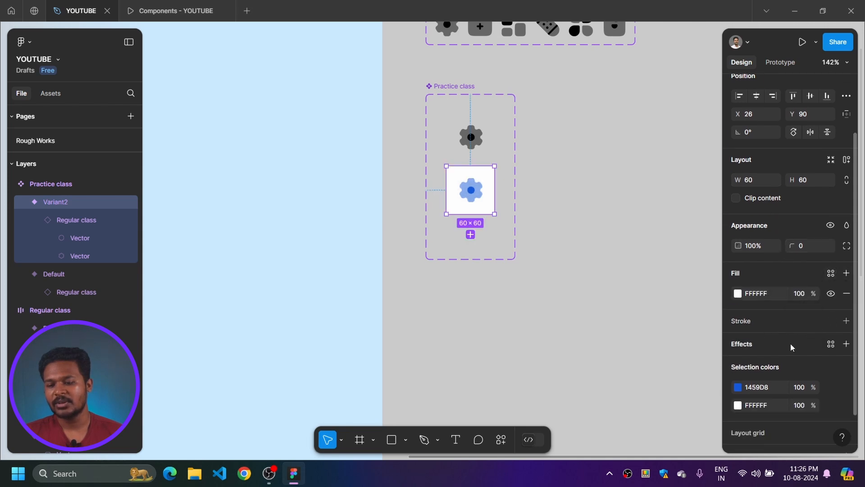
{"action": "left_click", "coordinate": [737, 293]}
{"action": "left_click", "coordinate": [601, 336]}
{"action": "left_click", "coordinate": [476, 180]}
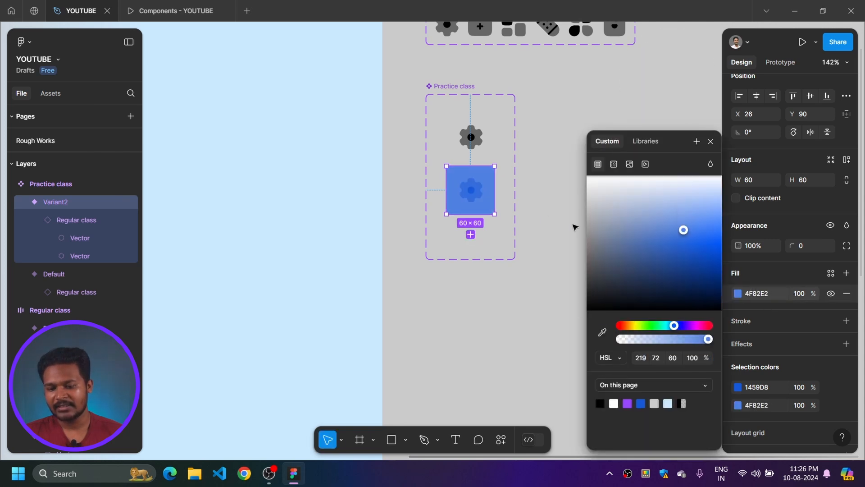
{"action": "left_click_drag", "start_coordinate": [684, 228], "coordinate": [718, 185]}
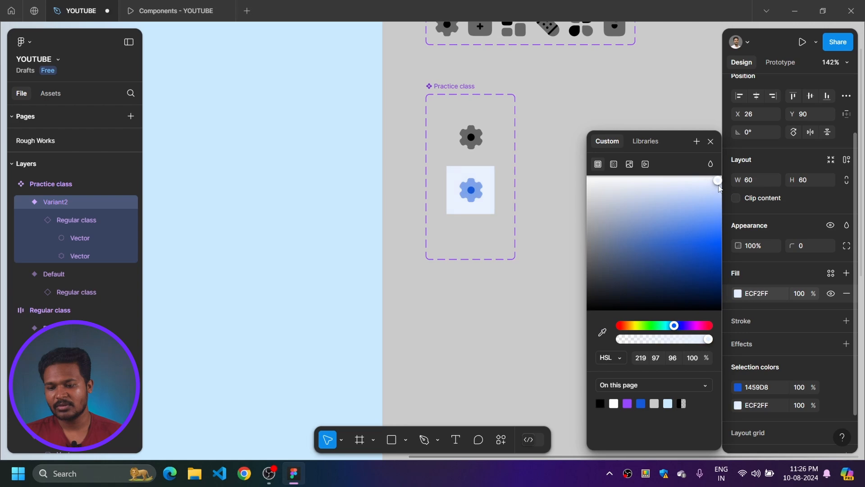
{"action": "left_click", "coordinate": [566, 102]}
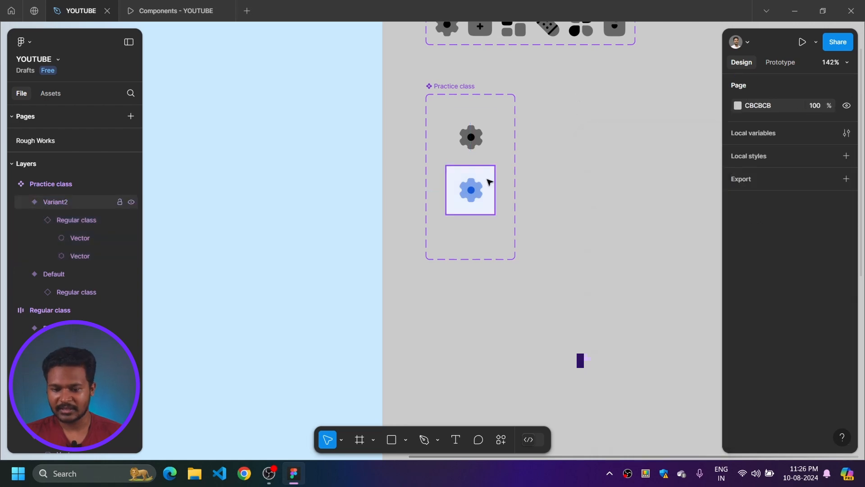
- Set the corner radius of both the Default variant and Variant2 to 16
{"action": "left_click", "coordinate": [490, 182]}
{"action": "left_click", "coordinate": [480, 135], "text": "shift"}
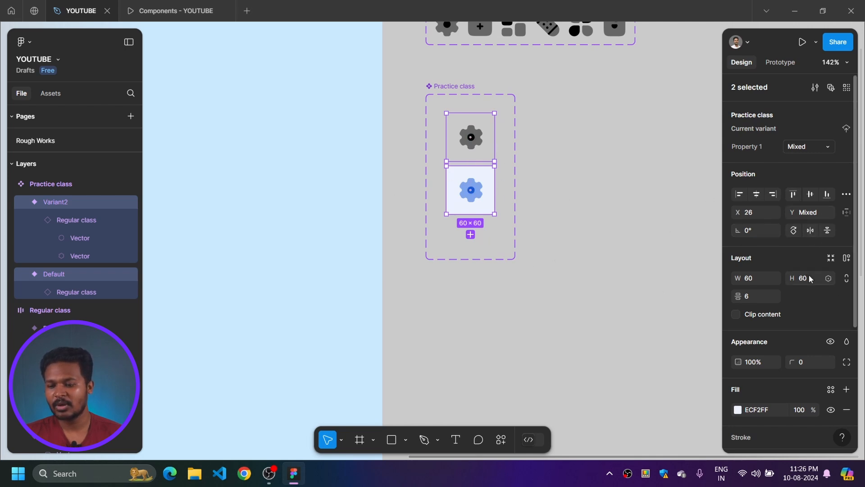
{"action": "left_click", "coordinate": [804, 361]}
{"action": "type", "text": "10"}
{"action": "key", "text": "Return"}
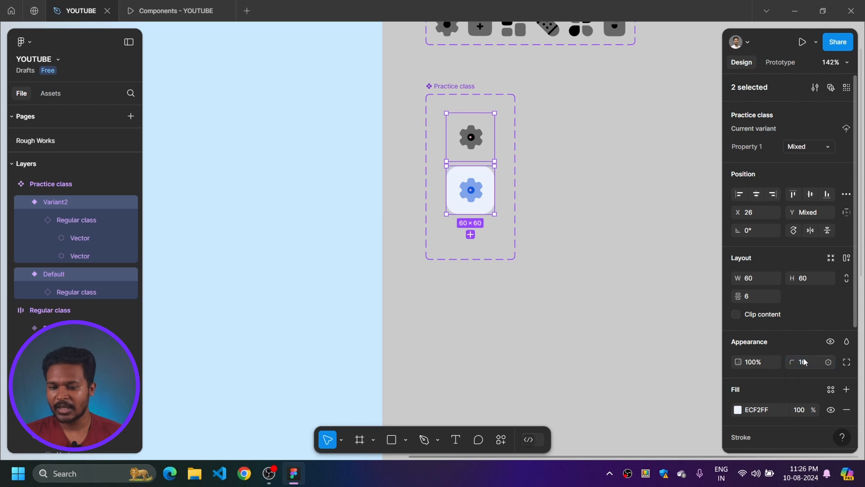
{"action": "left_click", "coordinate": [579, 315]}
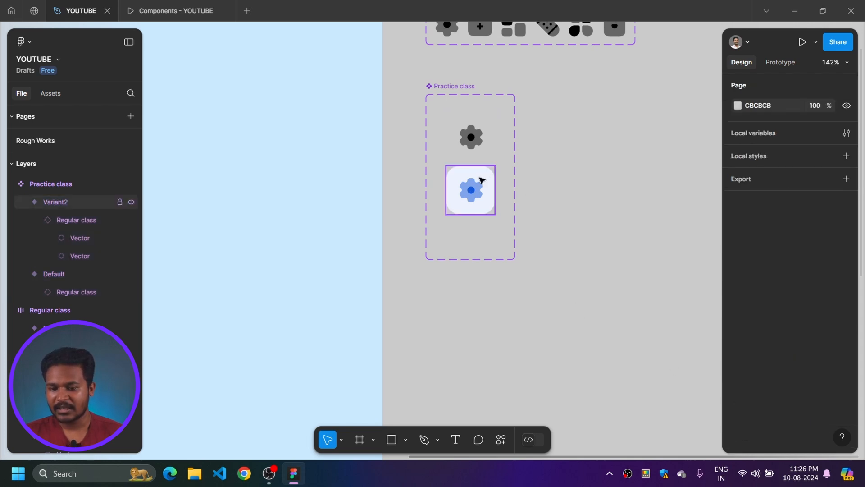
{"action": "double_click", "coordinate": [479, 178]}
{"action": "left_click", "coordinate": [563, 168]}
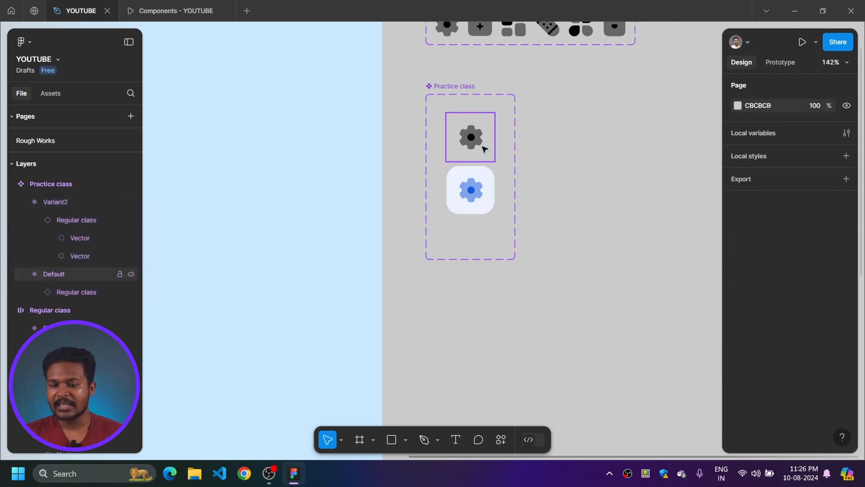
- Check the gear's hover state with the new background in the prototype preview, and return to the design file
{"action": "scroll", "coordinate": [479, 154], "scroll_direction": "up", "scroll_amount": 5}
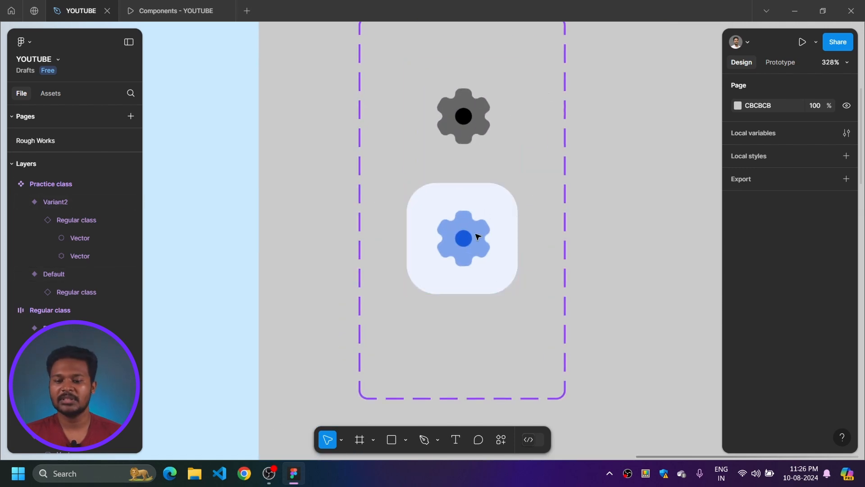
{"action": "left_click", "coordinate": [138, 4]}
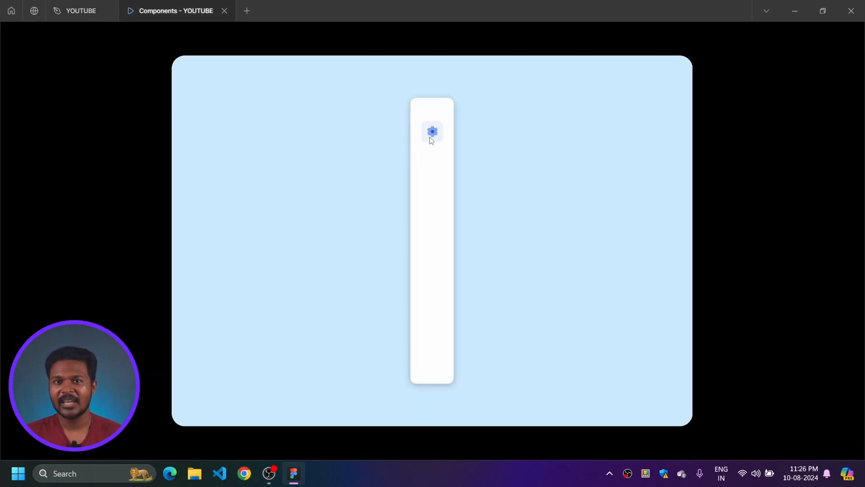
{"action": "left_click", "coordinate": [81, 10]}
{"action": "scroll", "coordinate": [538, 170], "scroll_direction": "down", "scroll_amount": 5}
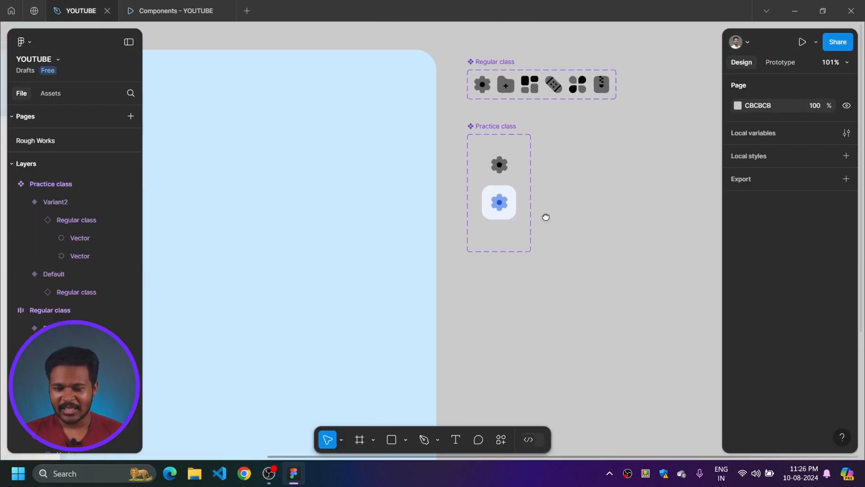
{"action": "scroll", "coordinate": [546, 218], "scroll_direction": "down", "scroll_amount": 3}
{"action": "scroll", "coordinate": [525, 193], "scroll_direction": "down", "scroll_amount": 2}
{"action": "scroll", "coordinate": [270, 191], "scroll_direction": "up", "scroll_amount": 2}
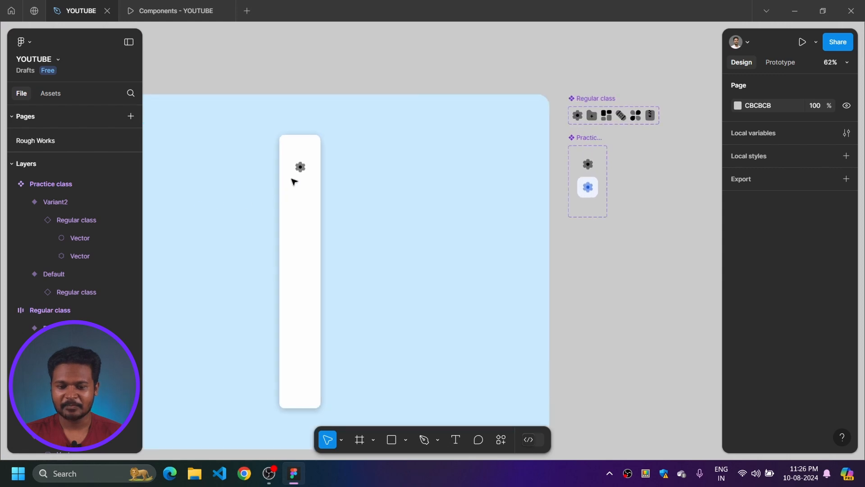
{"action": "scroll", "coordinate": [579, 167], "scroll_direction": "up", "scroll_amount": 5}
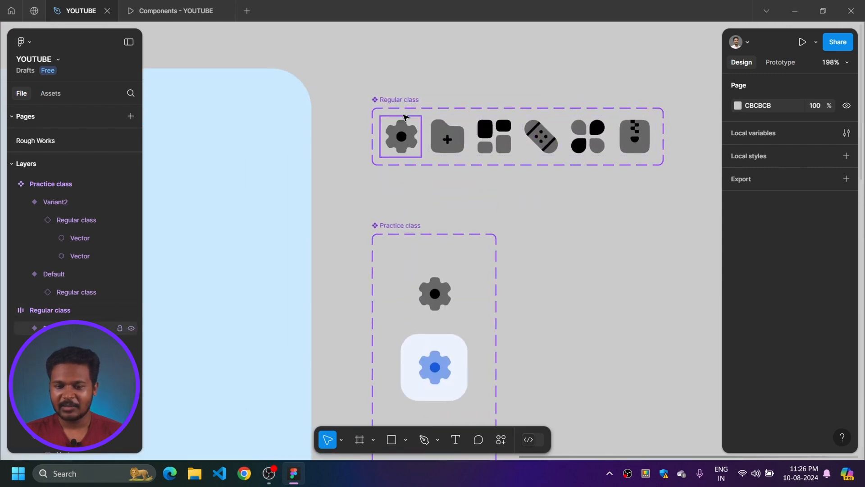
{"action": "scroll", "coordinate": [500, 212], "scroll_direction": "down", "scroll_amount": 4}
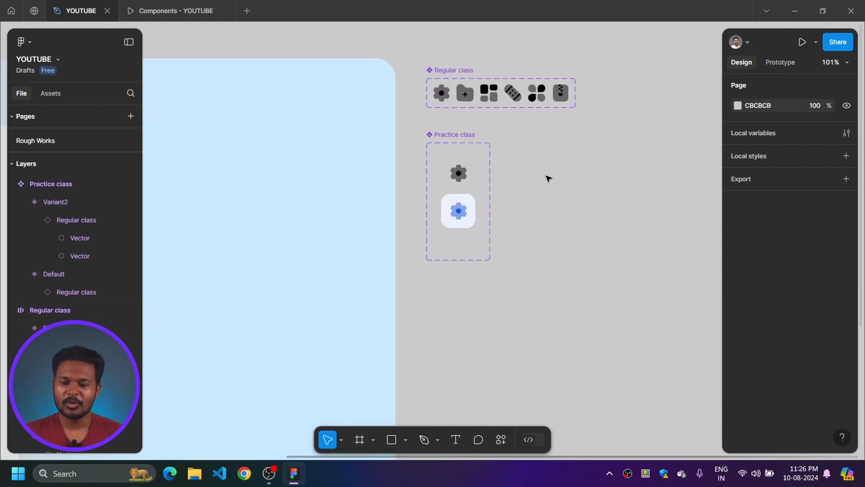
{"action": "scroll", "coordinate": [547, 178], "scroll_direction": "down", "scroll_amount": 4}
{"action": "scroll", "coordinate": [490, 178], "scroll_direction": "right", "scroll_amount": 2}
{"action": "scroll", "coordinate": [477, 165], "scroll_direction": "up", "scroll_amount": 3}
{"action": "scroll", "coordinate": [483, 161], "scroll_direction": "down", "scroll_amount": 1}
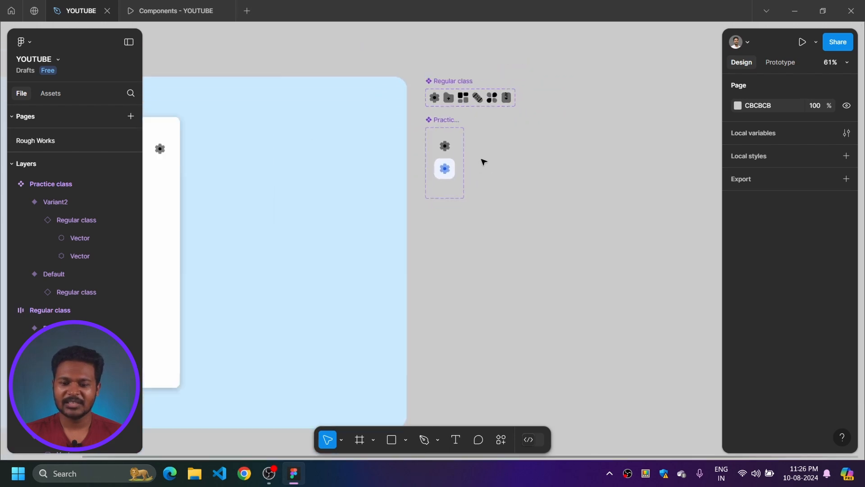
{"action": "scroll", "coordinate": [483, 162], "scroll_direction": "down", "scroll_amount": 1}
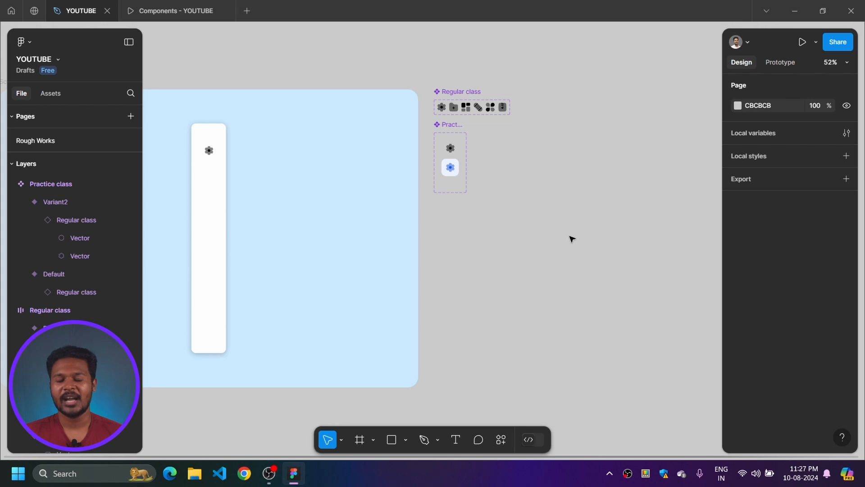
- Move the Practice class set to about X 2738, Y 429, and start an instance swap property named Enrolled students
{"action": "scroll", "coordinate": [535, 241], "scroll_direction": "up", "scroll_amount": 2}
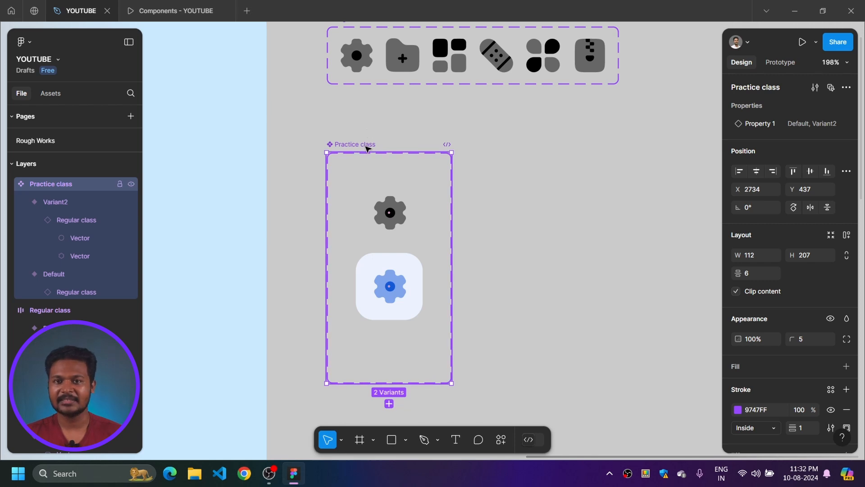
{"action": "left_click_drag", "start_coordinate": [367, 147], "coordinate": [372, 140]}
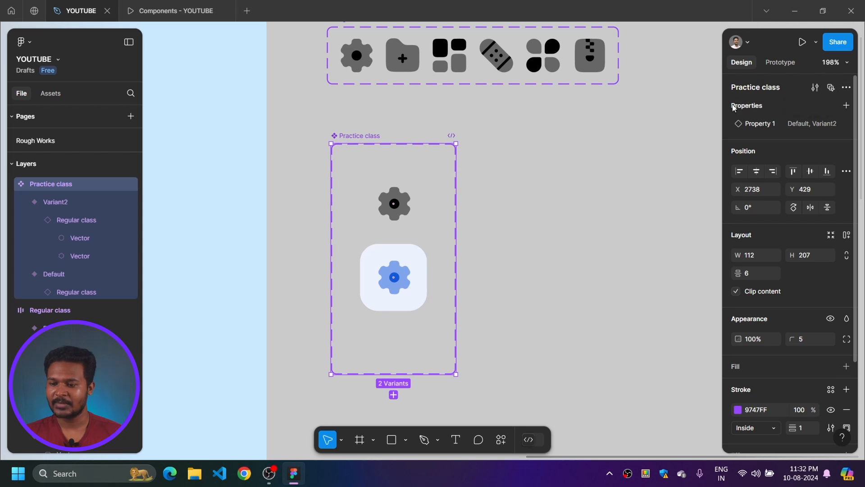
{"action": "left_click", "coordinate": [846, 107]}
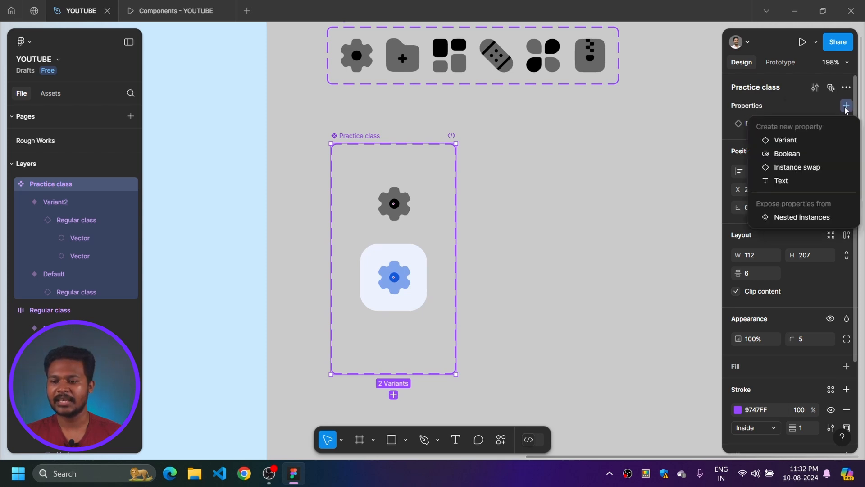
{"action": "left_click", "coordinate": [796, 167]}
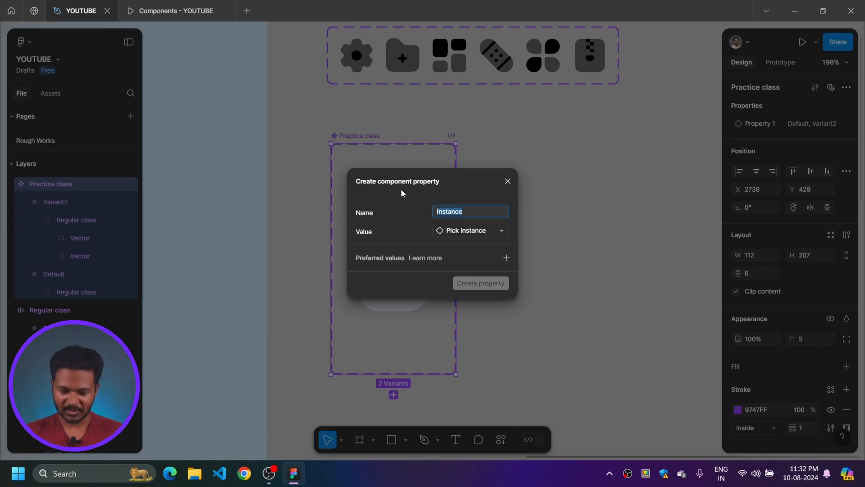
{"action": "type", "text": "Enr"}
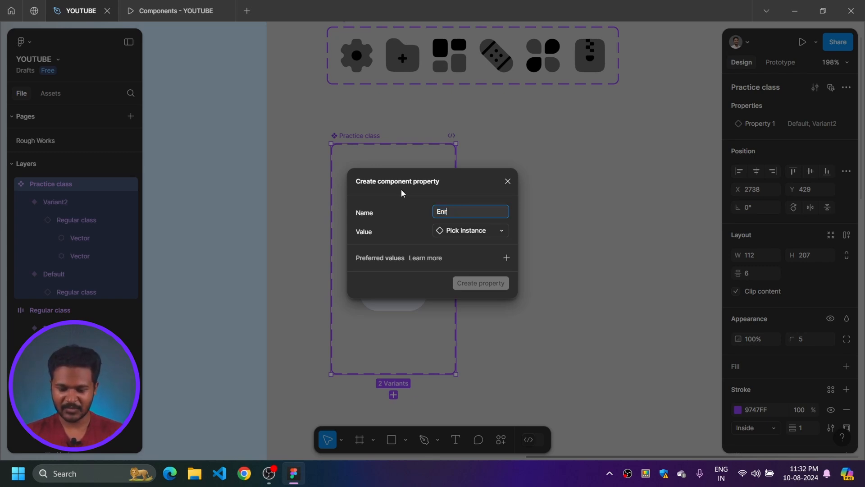
{"action": "type", "text": "olled students"}
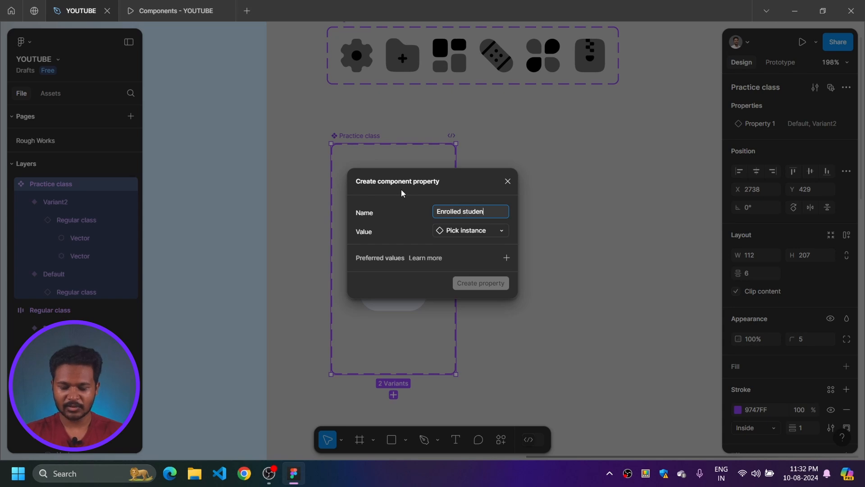
{"action": "left_click", "coordinate": [411, 201]}
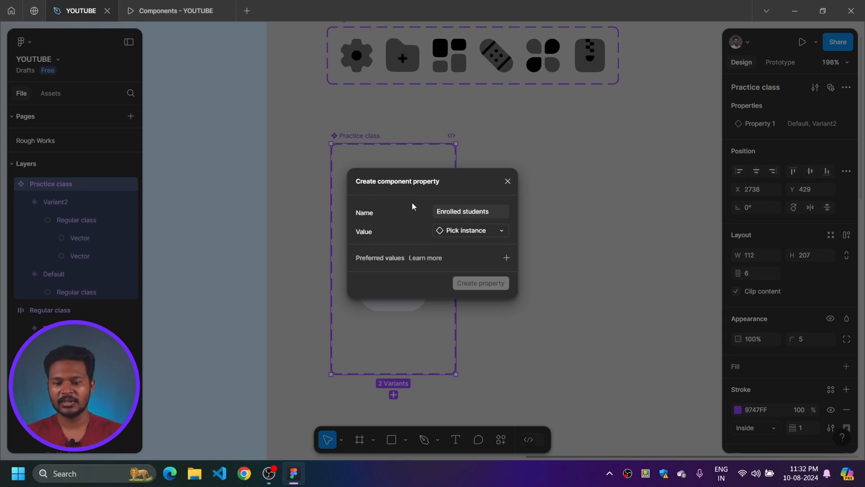
- Choose Regular class from the local Components page as the property's value and create the property
{"action": "left_click", "coordinate": [471, 231]}
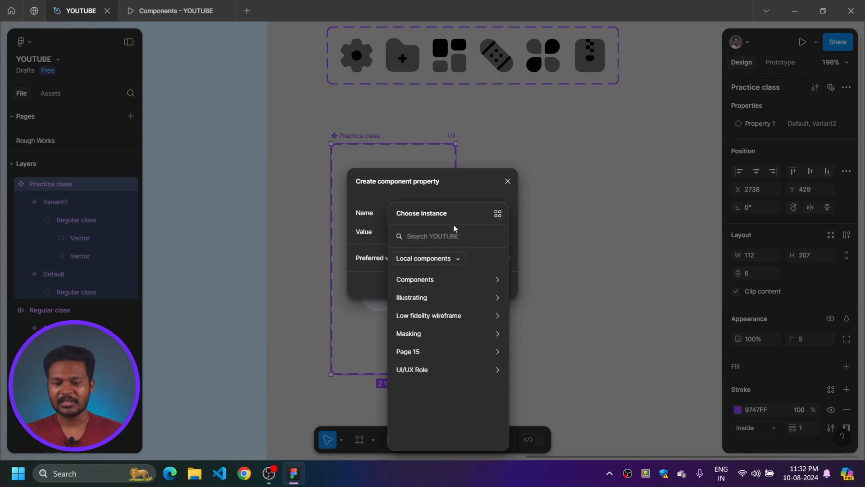
{"action": "left_click", "coordinate": [372, 210]}
{"action": "left_click", "coordinate": [471, 232]}
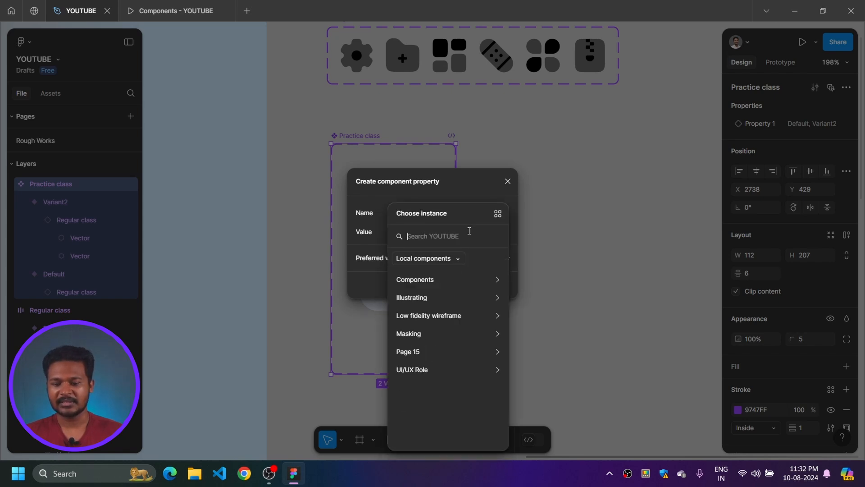
{"action": "left_click", "coordinate": [434, 281]}
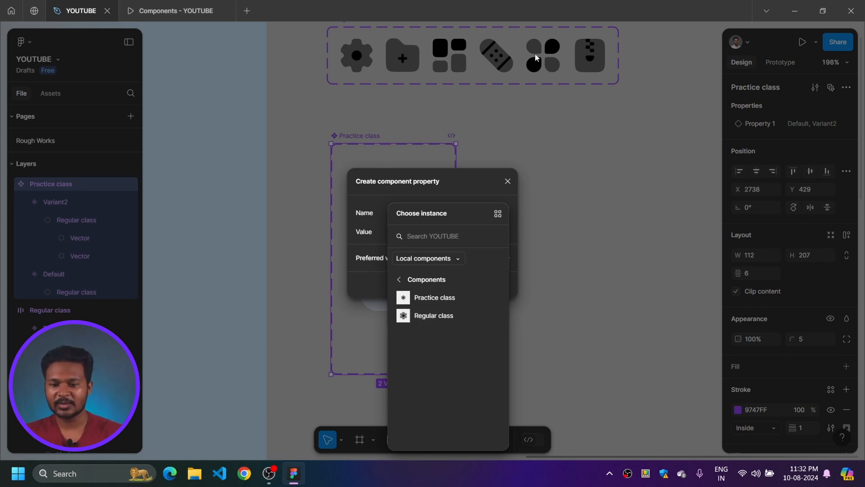
{"action": "left_click", "coordinate": [433, 317]}
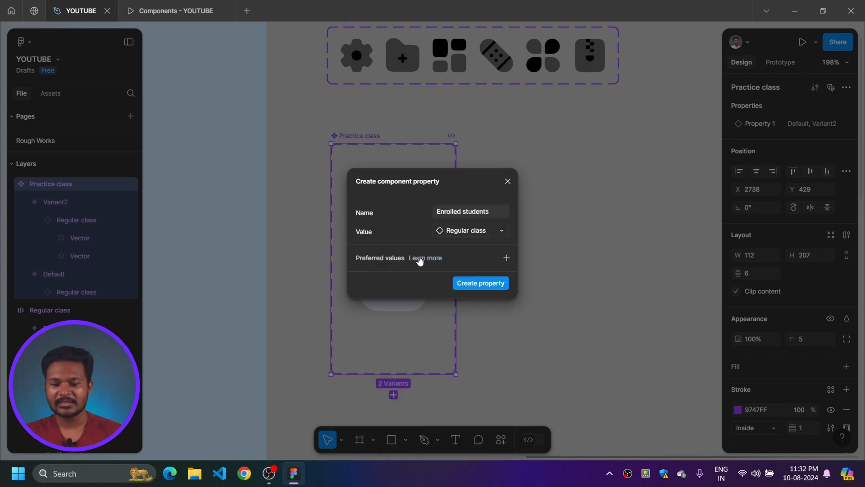
{"action": "left_click", "coordinate": [476, 283]}
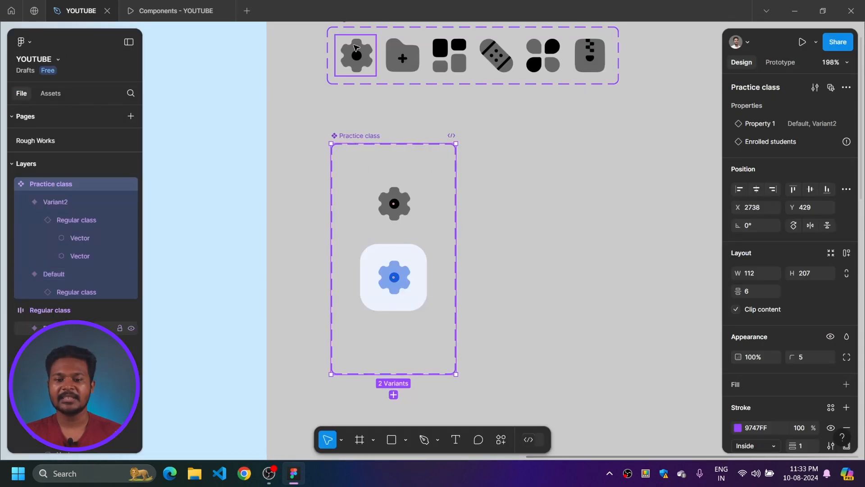
- Apply the Enrolled students instance swap property to the Regular class gear inside the Default variant
{"action": "scroll", "coordinate": [356, 47], "scroll_direction": "up", "scroll_amount": 1}
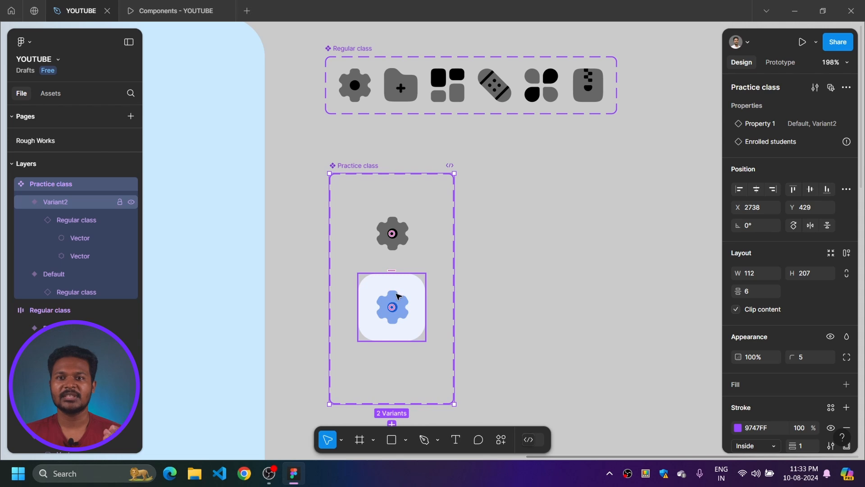
{"action": "scroll", "coordinate": [536, 234], "scroll_direction": "down", "scroll_amount": 1}
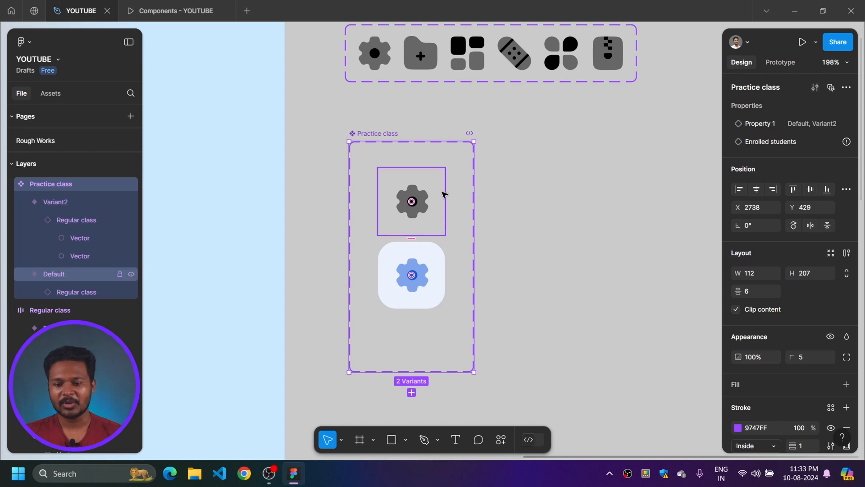
{"action": "scroll", "coordinate": [514, 186], "scroll_direction": "up", "scroll_amount": 1, "text": "ctrl"}
{"action": "scroll", "coordinate": [517, 171], "scroll_direction": "up", "scroll_amount": 3, "text": "ctrl"}
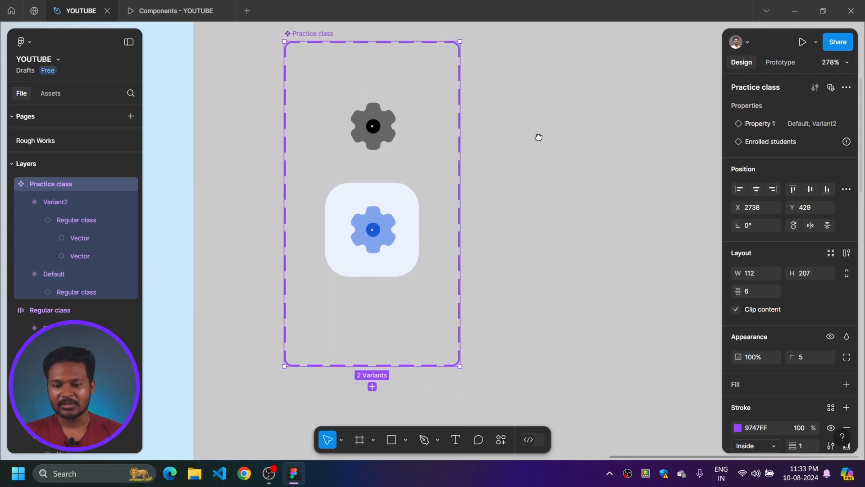
{"action": "left_click", "coordinate": [396, 124]}
{"action": "left_click", "coordinate": [399, 238]}
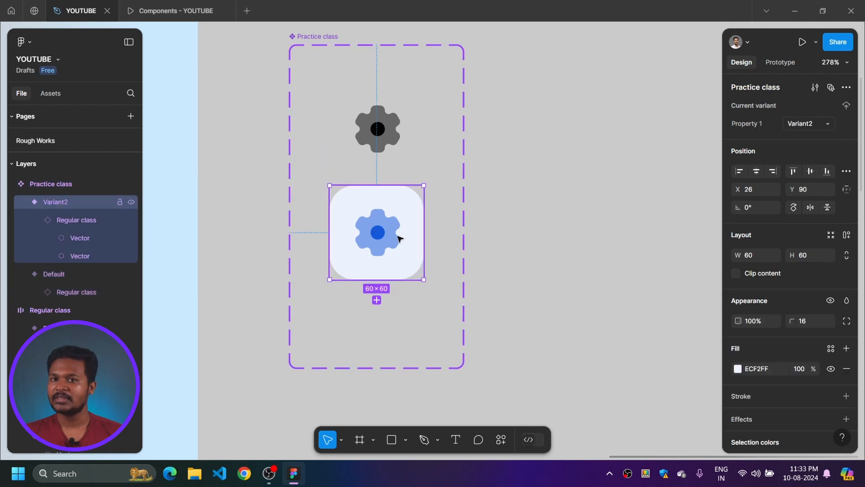
{"action": "left_click", "coordinate": [398, 131]}
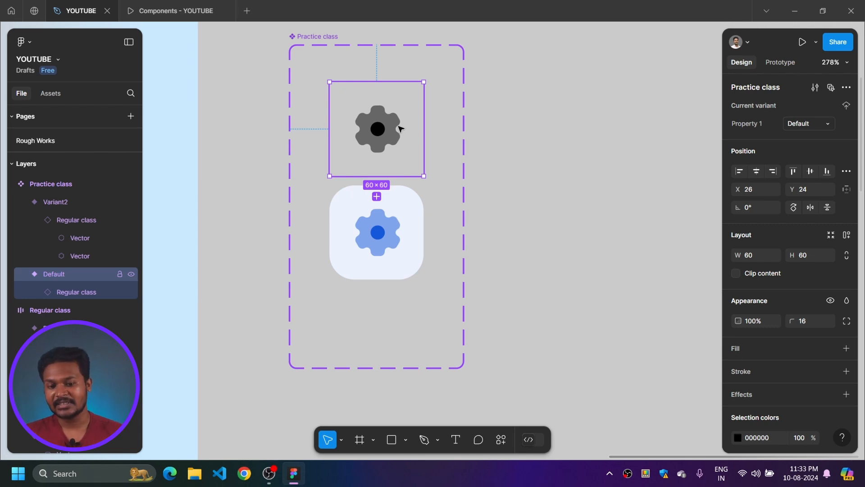
{"action": "double_click", "coordinate": [400, 128]}
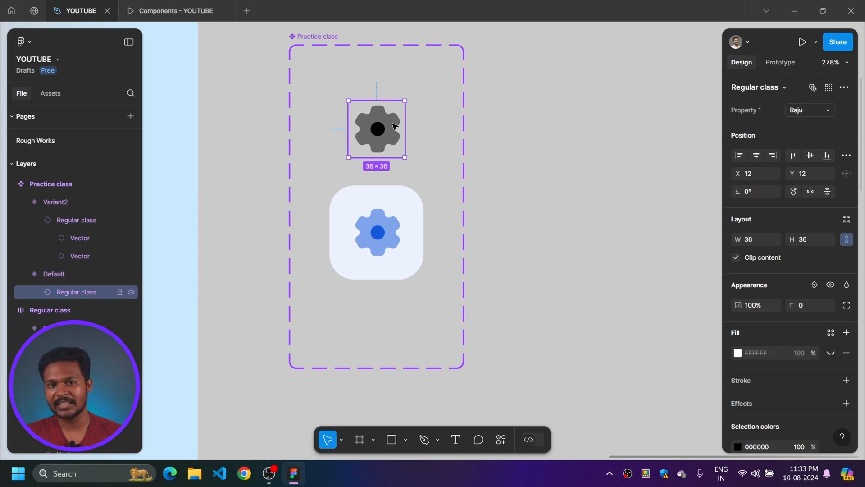
{"action": "left_click", "coordinate": [843, 88]}
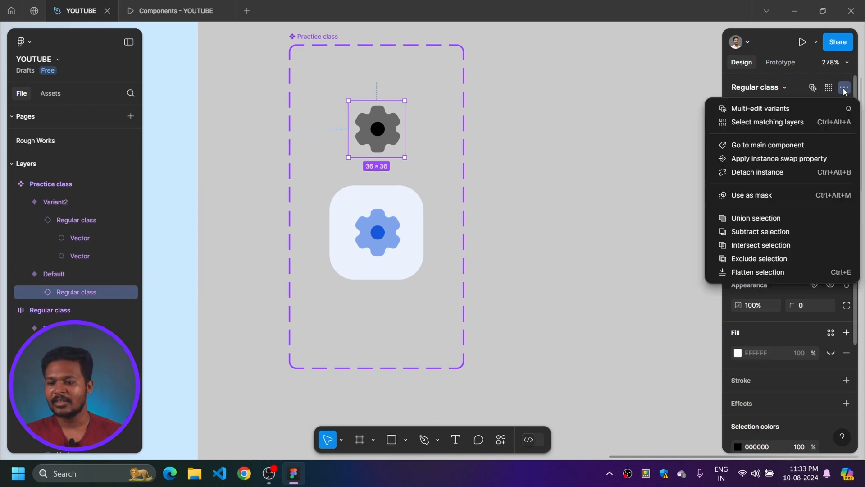
{"action": "left_click", "coordinate": [786, 159]}
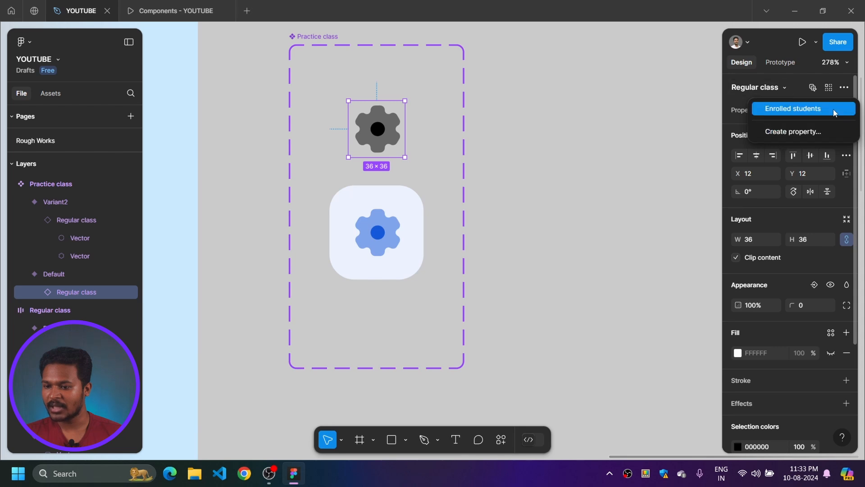
- Link the gear icon in Practice class's Default variant to the existing Enrolled students instance swap property
{"action": "left_click", "coordinate": [784, 114]}
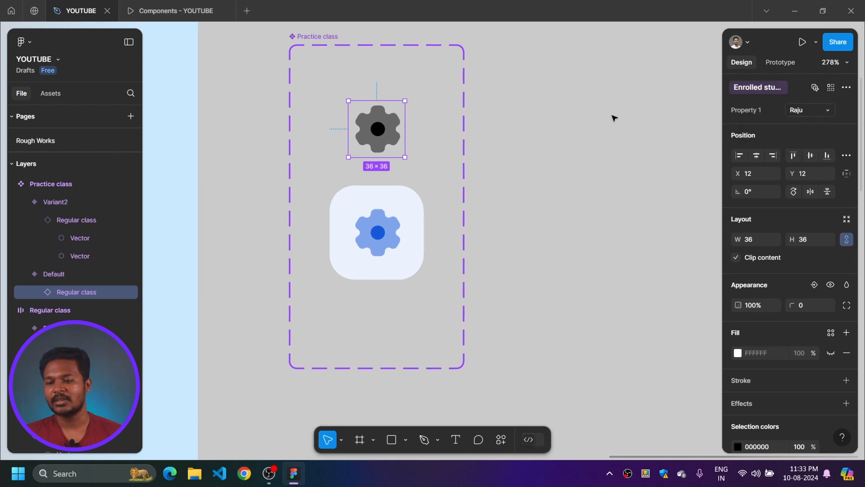
{"action": "left_click", "coordinate": [563, 115]}
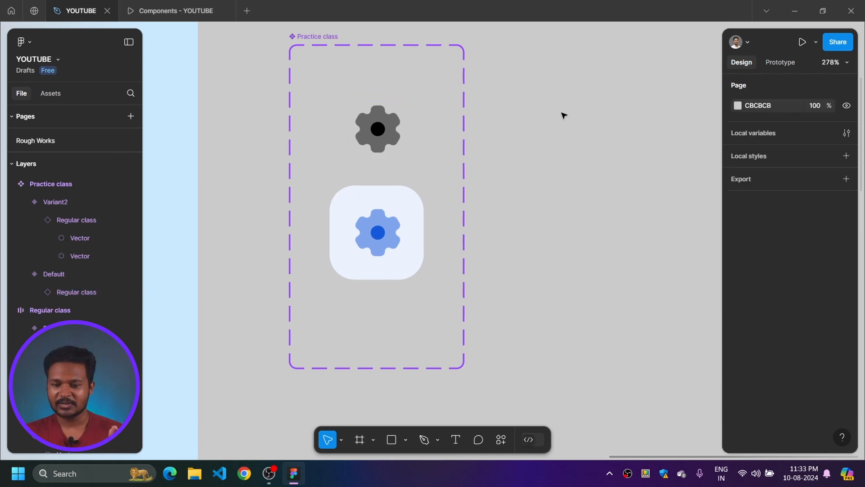
{"action": "left_click_drag", "start_coordinate": [563, 115], "coordinate": [527, 127]}
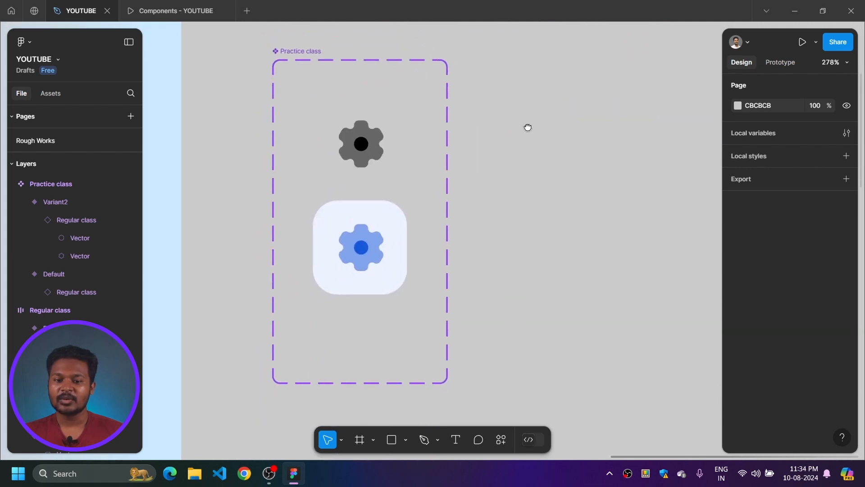
- Compare the instance swap property settings of the gear icons in the Default variant and Variant2 of Practice class
{"action": "left_click", "coordinate": [385, 145]}
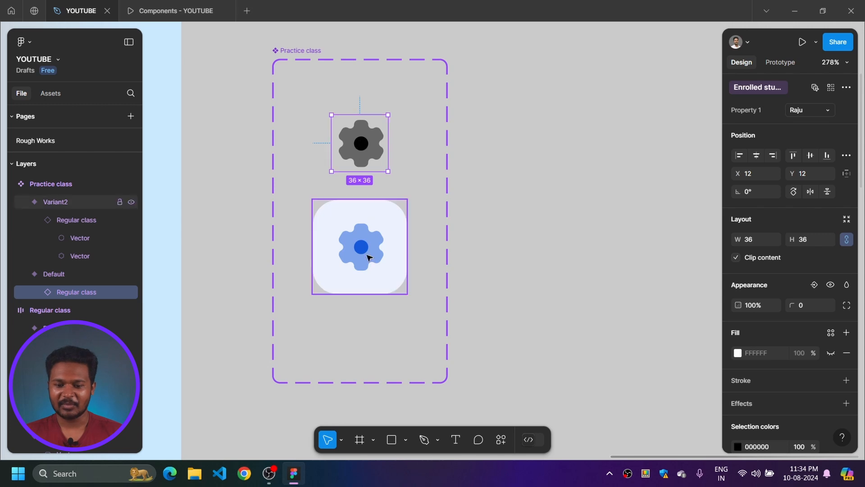
{"action": "left_click", "coordinate": [399, 110]}
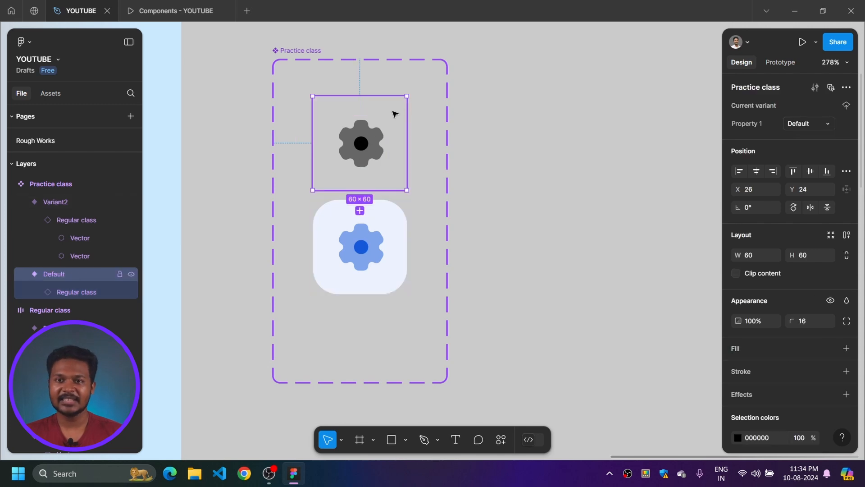
{"action": "left_click", "coordinate": [396, 249]}
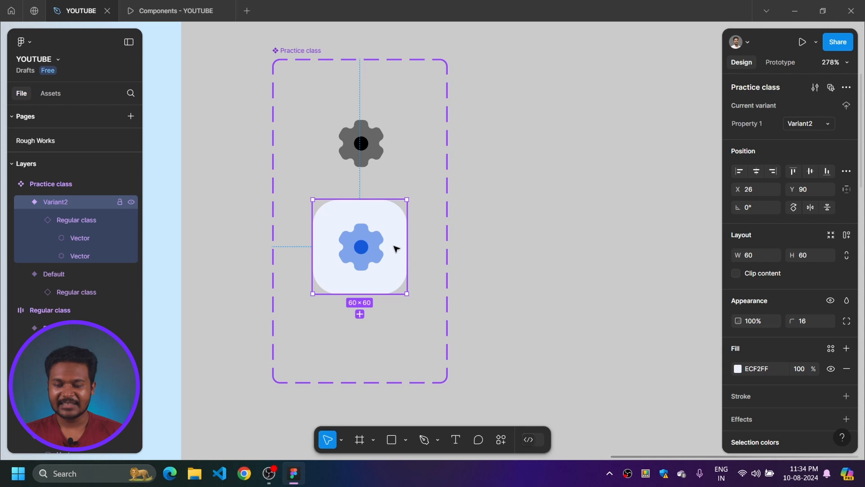
{"action": "double_click", "coordinate": [368, 234]}
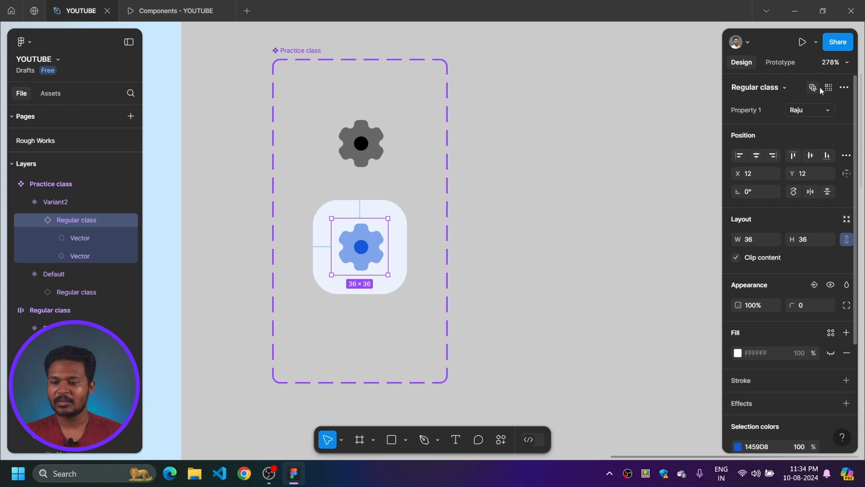
{"action": "left_click", "coordinate": [495, 129]}
{"action": "left_click", "coordinate": [372, 145]}
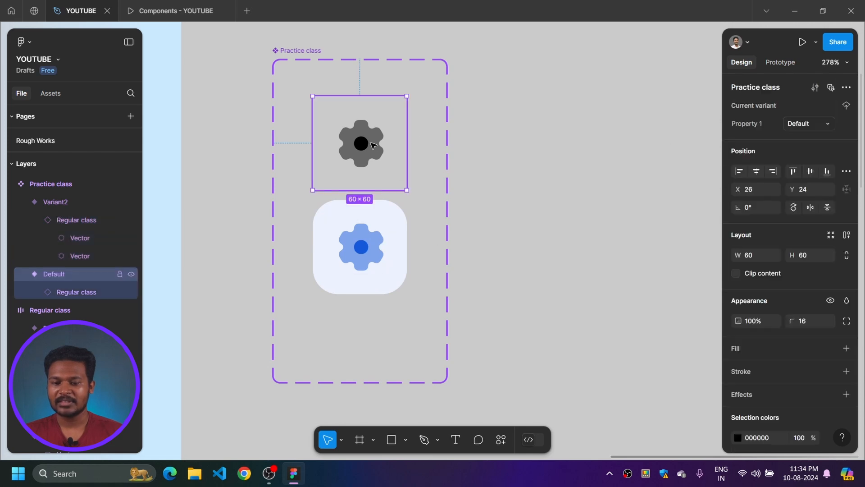
{"action": "double_click", "coordinate": [372, 145]}
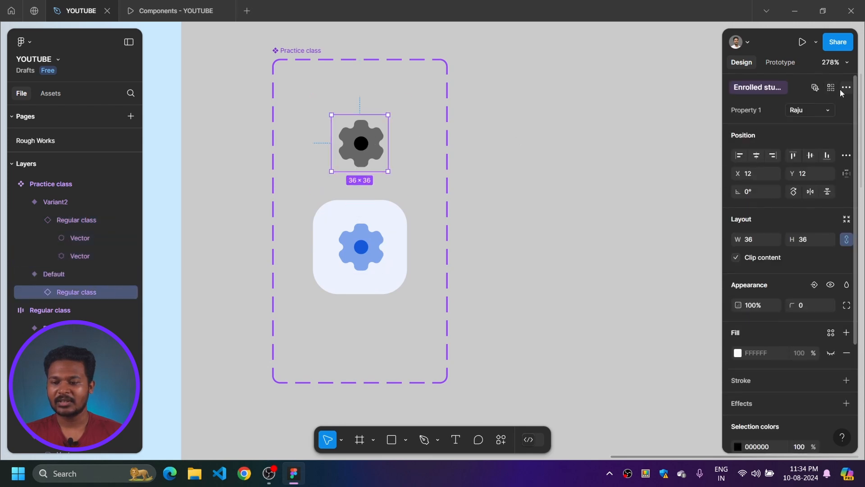
{"action": "left_click", "coordinate": [360, 243]}
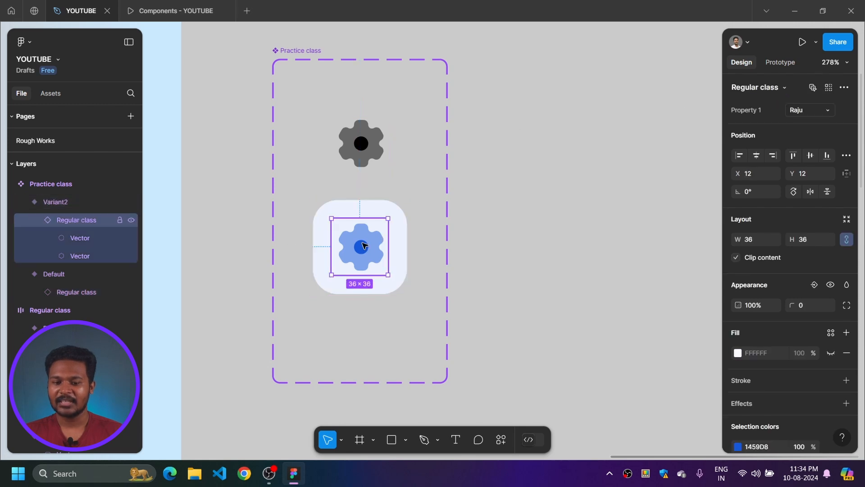
{"action": "left_click", "coordinate": [844, 87]}
{"action": "left_click", "coordinate": [774, 158]}
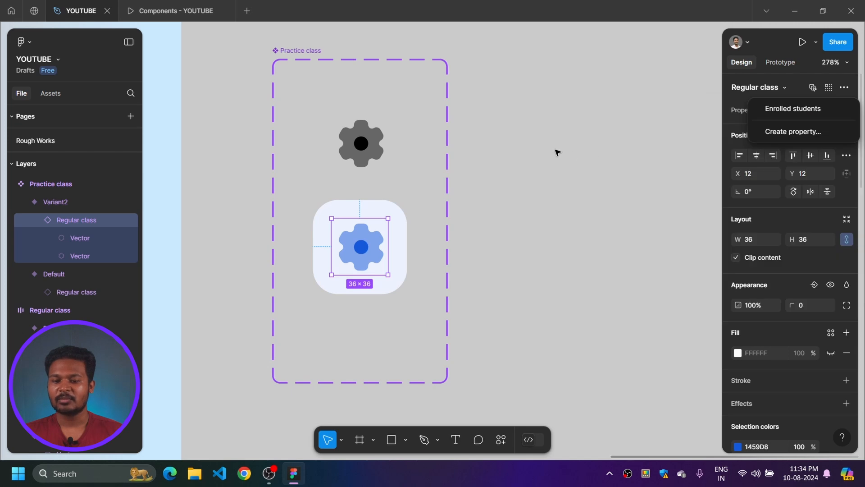
{"action": "left_click", "coordinate": [556, 151]}
- Duplicate the gear instance in the white sidebar downward at equal spacing to make a column of six icons
{"action": "scroll", "coordinate": [556, 150], "scroll_direction": "down", "scroll_amount": 3}
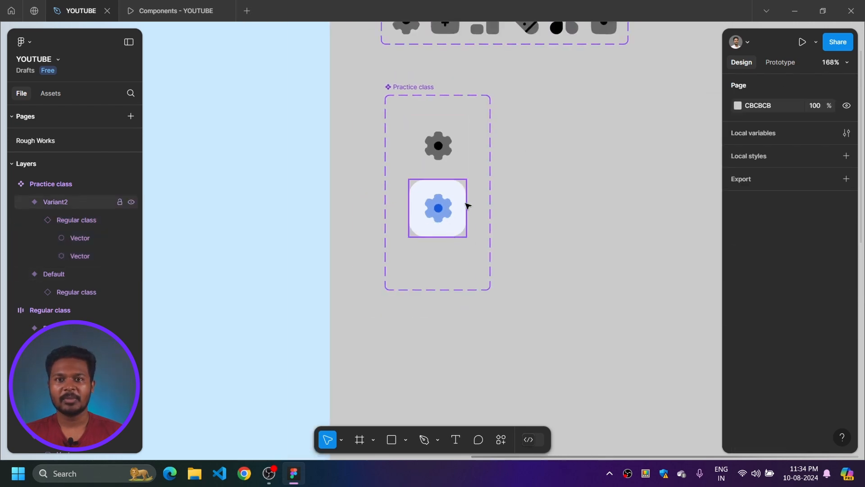
{"action": "scroll", "coordinate": [531, 160], "scroll_direction": "down", "scroll_amount": 5}
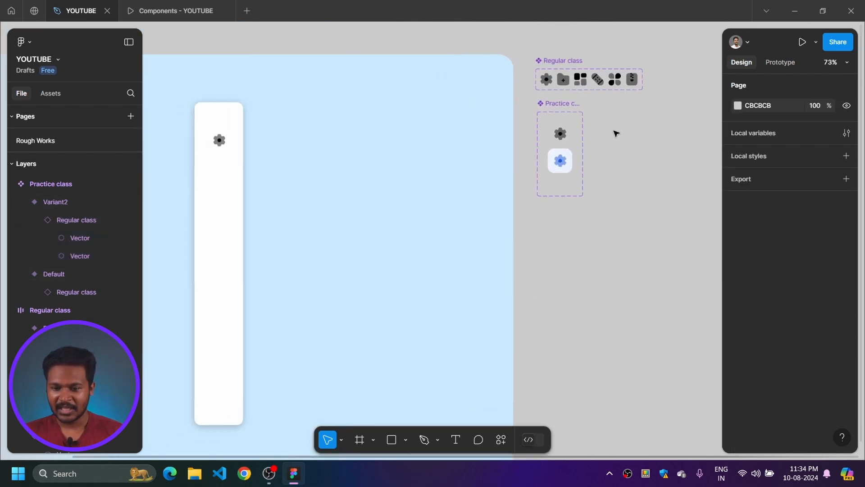
{"action": "left_click_drag", "start_coordinate": [692, 188], "coordinate": [639, 210]}
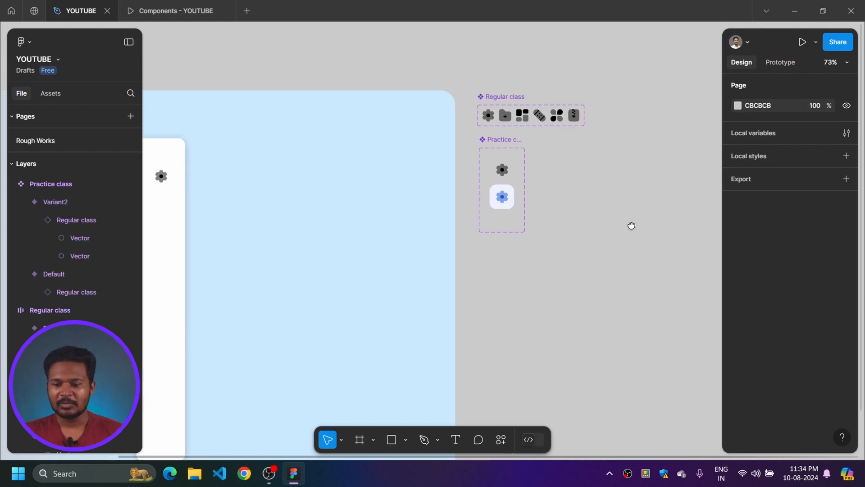
{"action": "scroll", "coordinate": [562, 189], "scroll_direction": "up", "scroll_amount": 5}
{"action": "left_click_drag", "start_coordinate": [562, 189], "coordinate": [542, 218]}
{"action": "scroll", "coordinate": [543, 218], "scroll_direction": "down", "scroll_amount": 5}
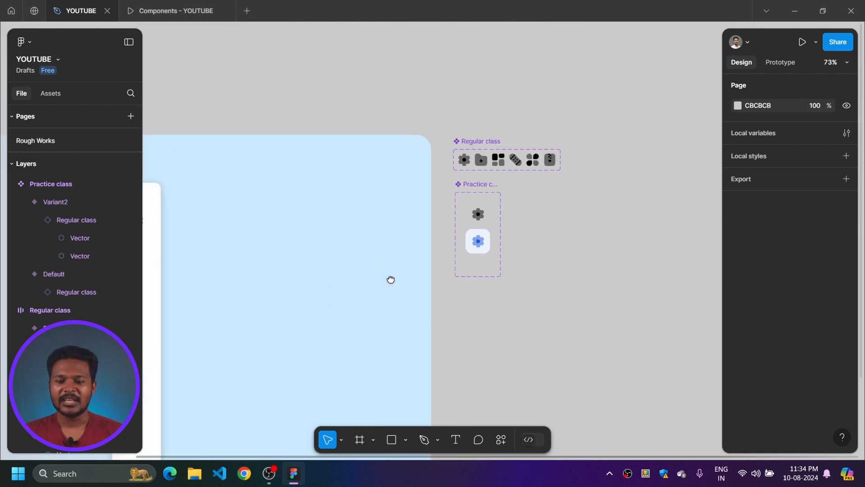
{"action": "left_click_drag", "start_coordinate": [338, 289], "coordinate": [564, 206]}
{"action": "double_click", "coordinate": [451, 144]}
{"action": "left_click_drag", "start_coordinate": [517, 168], "coordinate": [504, 102]}
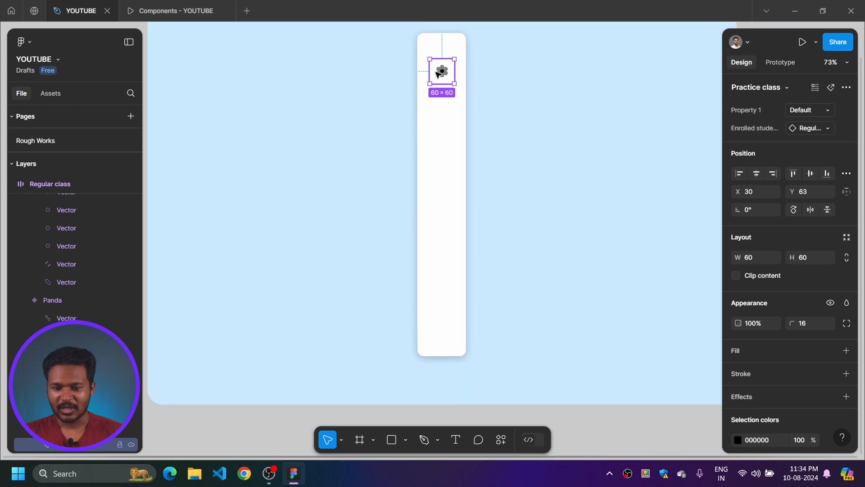
{"action": "left_click_drag", "start_coordinate": [438, 76], "coordinate": [445, 113]}
{"action": "key", "text": "ctrl+d"}
{"action": "key", "text": "ctrl+d"}
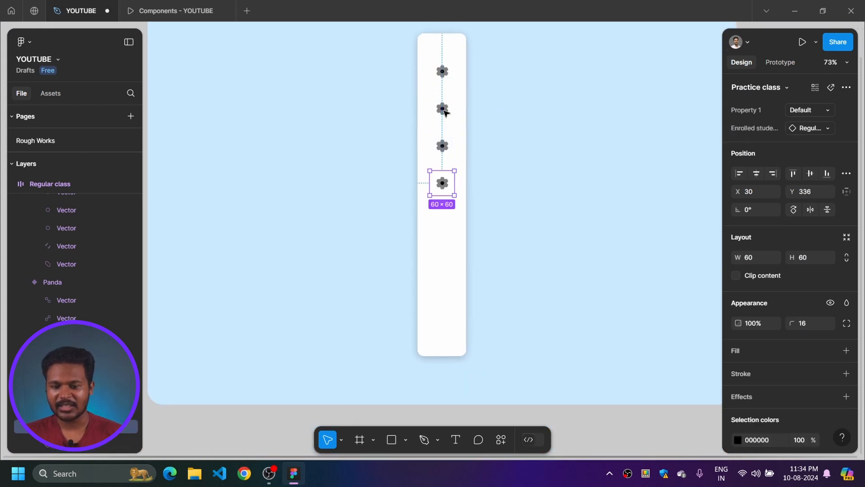
{"action": "key", "text": "ctrl+d"}
{"action": "key", "text": "ctrl+d"}
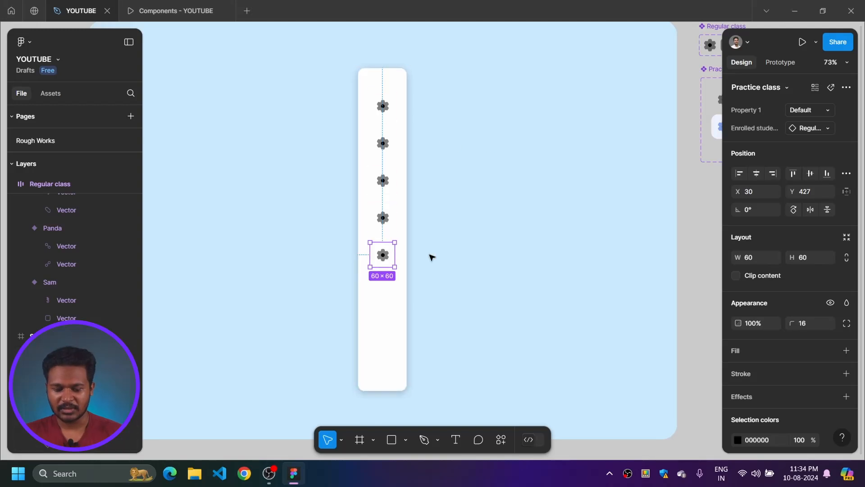
{"action": "key", "text": "ctrl+d"}
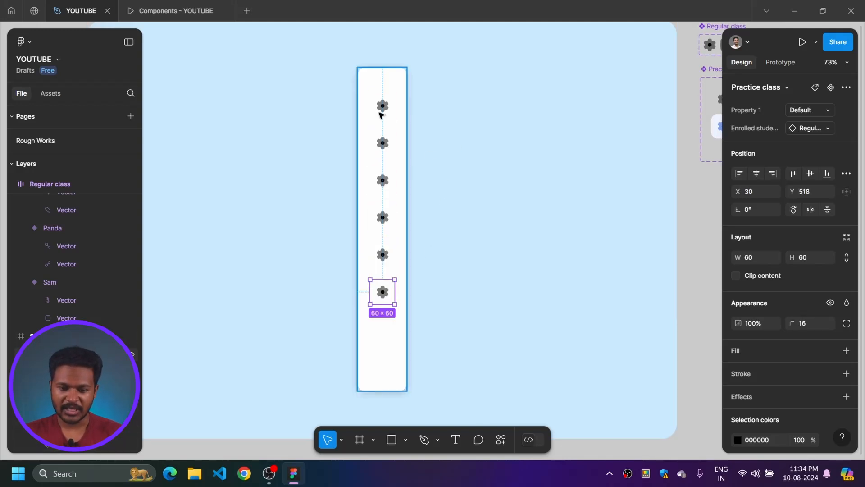
- Set Property 1 of the nested icon in the second sidebar item to Sam
{"action": "scroll", "coordinate": [379, 112], "scroll_direction": "up", "scroll_amount": 3}
{"action": "left_click", "coordinate": [390, 103]}
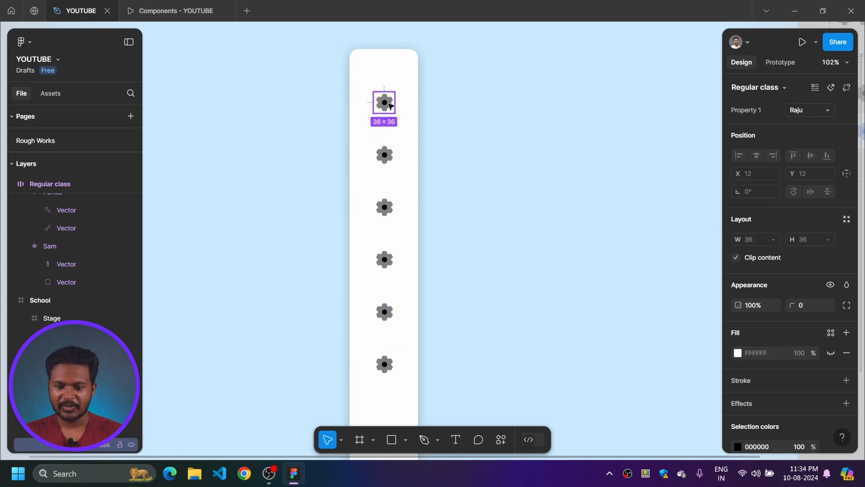
{"action": "scroll", "coordinate": [384, 133], "scroll_direction": "up", "scroll_amount": 3}
{"action": "left_click", "coordinate": [385, 161]}
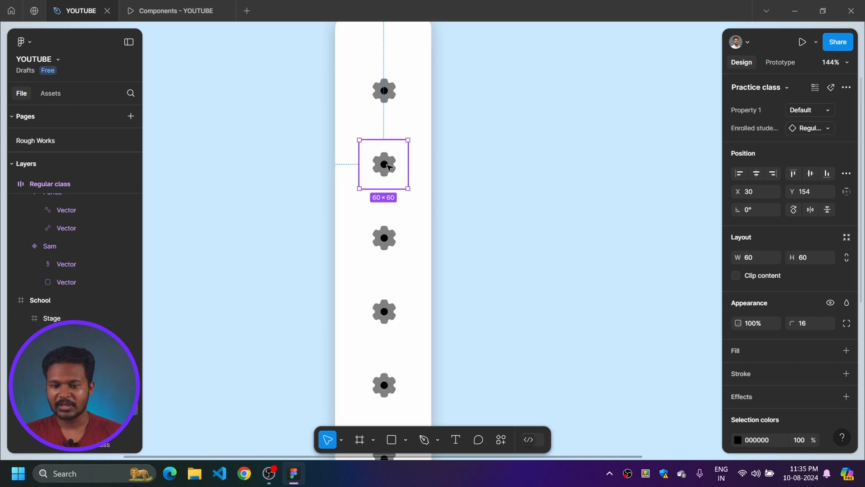
{"action": "double_click", "coordinate": [388, 167]}
{"action": "left_click", "coordinate": [801, 115]}
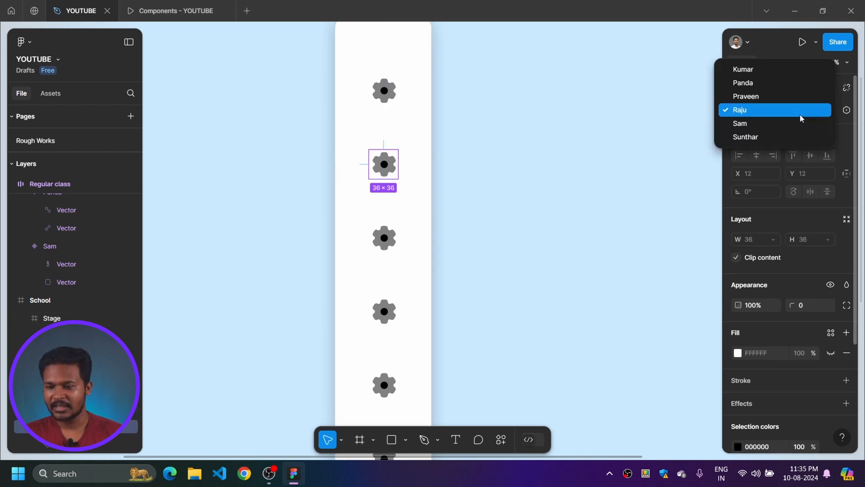
{"action": "left_click", "coordinate": [764, 124]}
- Set Property 1 of the nested icons to Panda in the third sidebar item and Kumar in the fourth
{"action": "scroll", "coordinate": [407, 118], "scroll_direction": "down", "scroll_amount": 1}
{"action": "left_click", "coordinate": [384, 123]}
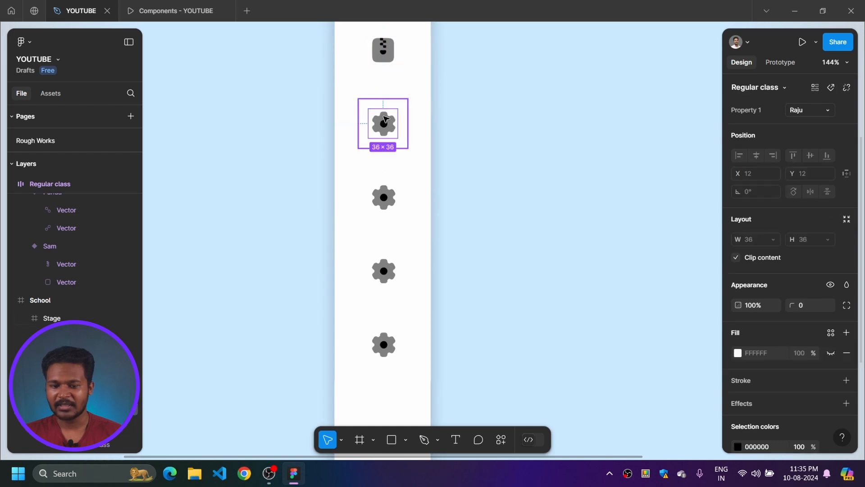
{"action": "left_click", "coordinate": [788, 110]}
{"action": "left_click", "coordinate": [770, 82]}
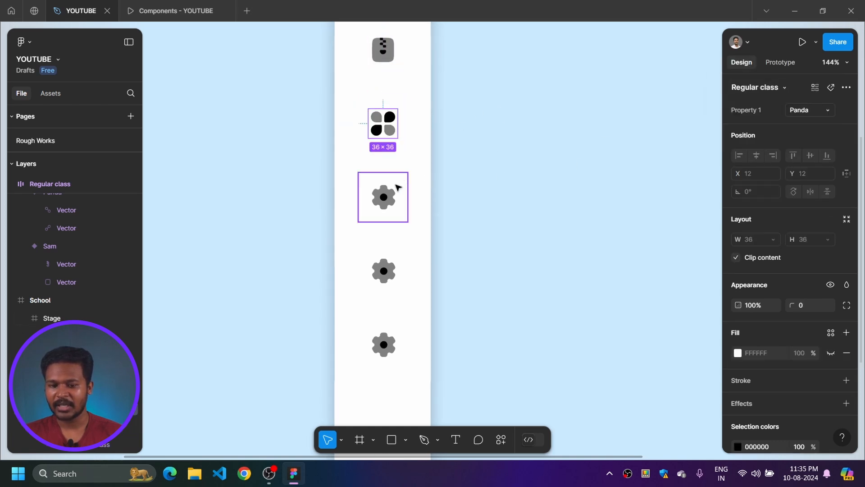
{"action": "left_click", "coordinate": [384, 197]}
{"action": "left_click", "coordinate": [804, 110]}
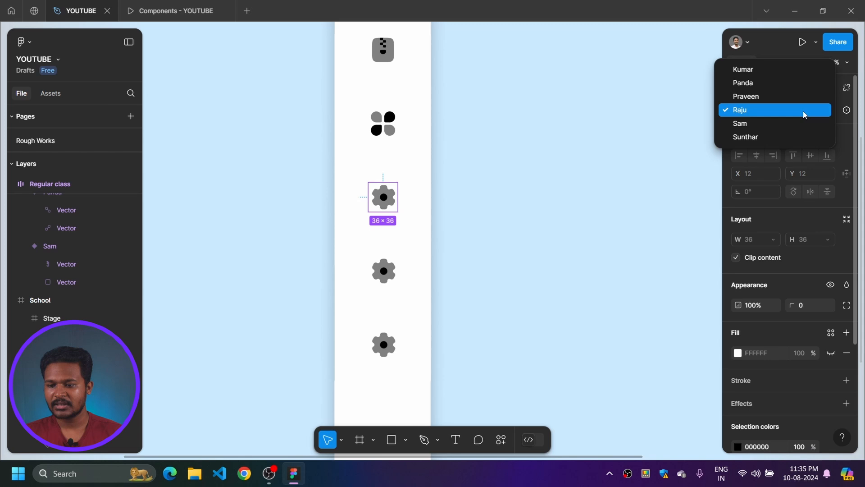
{"action": "left_click", "coordinate": [751, 74]}
- Set Property 1 of the nested icon in the fifth sidebar item to Sunthar
{"action": "left_click", "coordinate": [384, 271]}
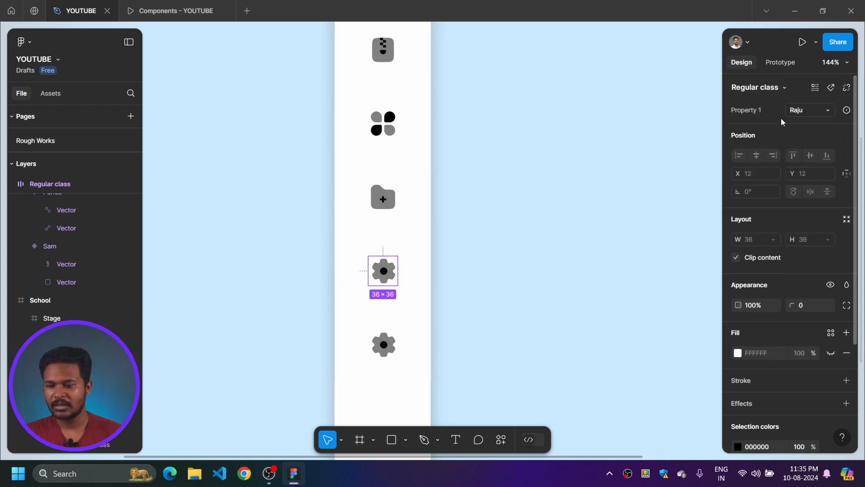
{"action": "left_click", "coordinate": [809, 110]}
{"action": "left_click", "coordinate": [772, 137]}
- Try the Sam and Kumar variants on the nested icon in the sixth sidebar item
{"action": "left_click", "coordinate": [394, 349]}
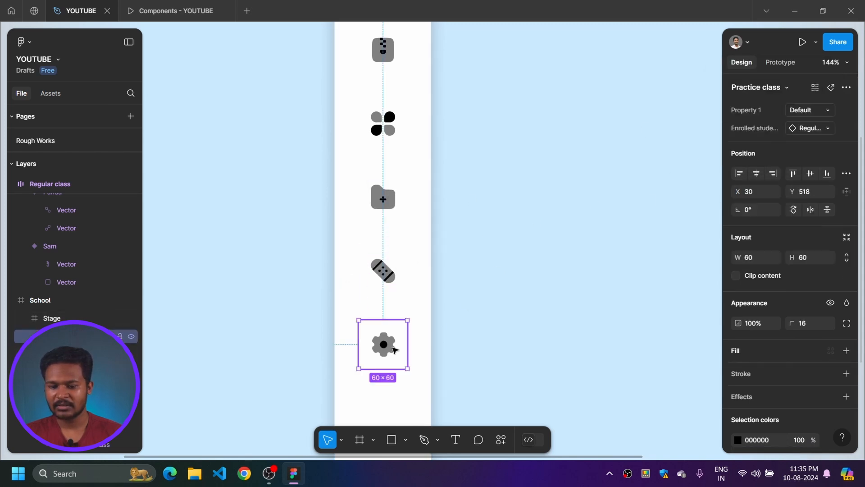
{"action": "left_click", "coordinate": [394, 349]}
{"action": "left_click", "coordinate": [802, 112]}
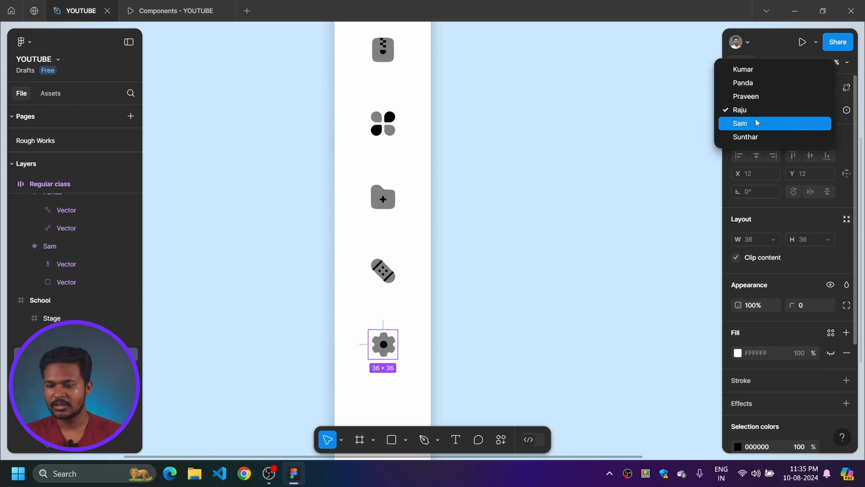
{"action": "left_click", "coordinate": [757, 123]}
{"action": "left_click", "coordinate": [809, 112]}
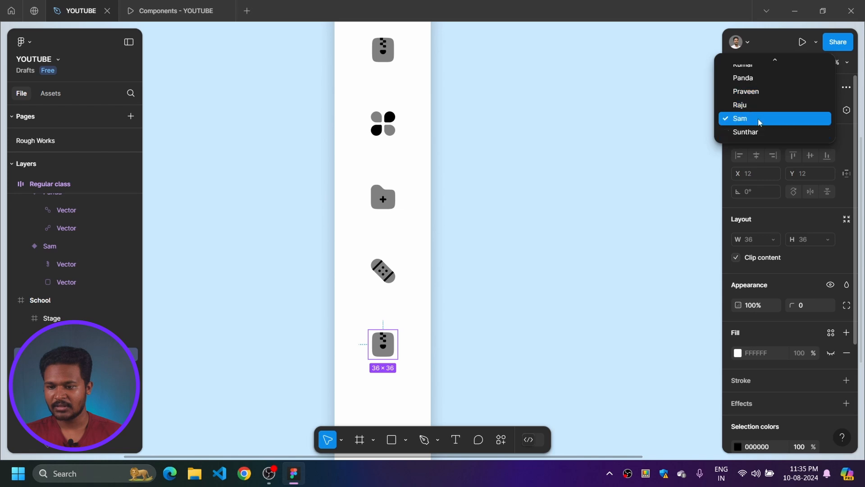
{"action": "left_click", "coordinate": [766, 63]}
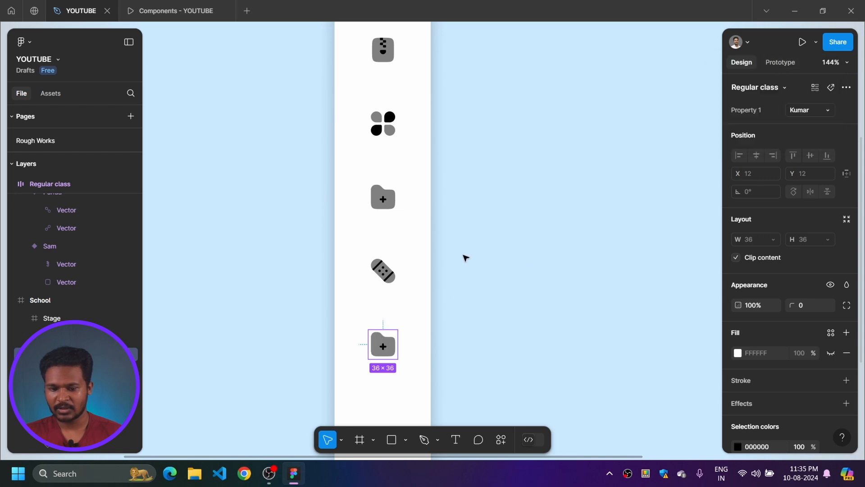
- Set Property 1 of the nested icon in the sixth sidebar item to Praveen
{"action": "scroll", "coordinate": [466, 259], "scroll_direction": "up", "scroll_amount": 1}
{"action": "scroll", "coordinate": [464, 258], "scroll_direction": "down", "scroll_amount": 3}
{"action": "left_click_drag", "start_coordinate": [566, 198], "coordinate": [505, 196]}
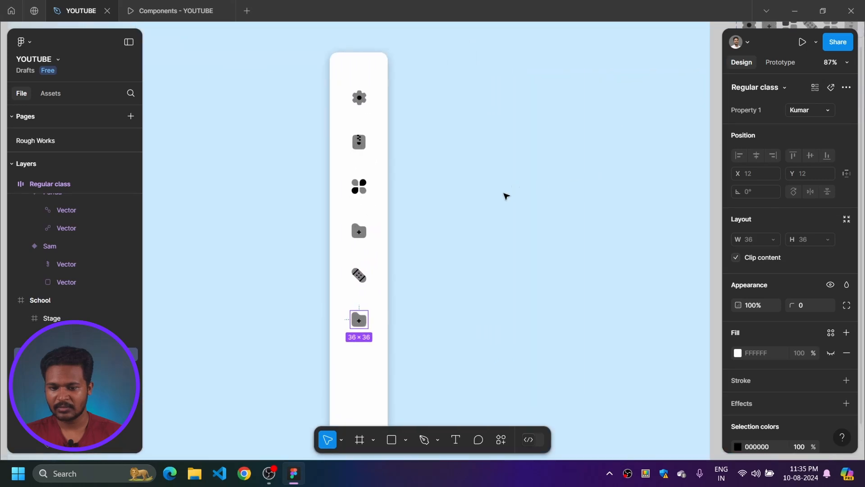
{"action": "left_click", "coordinate": [809, 111]}
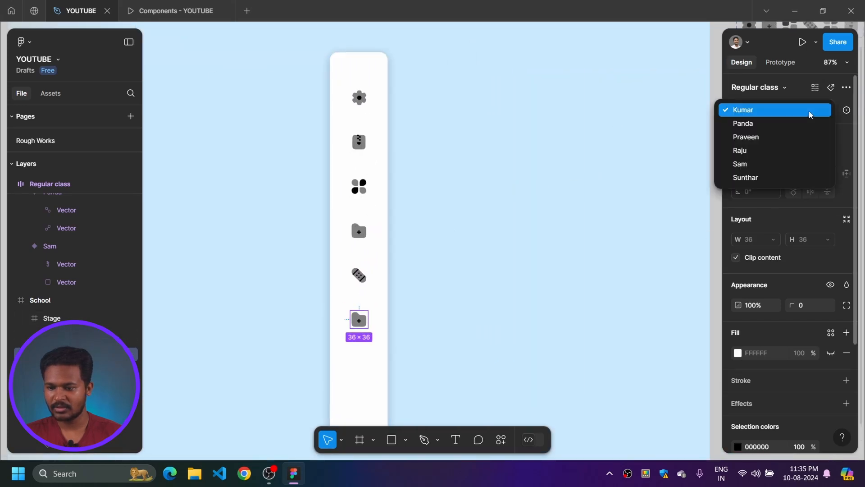
{"action": "left_click", "coordinate": [772, 137]}
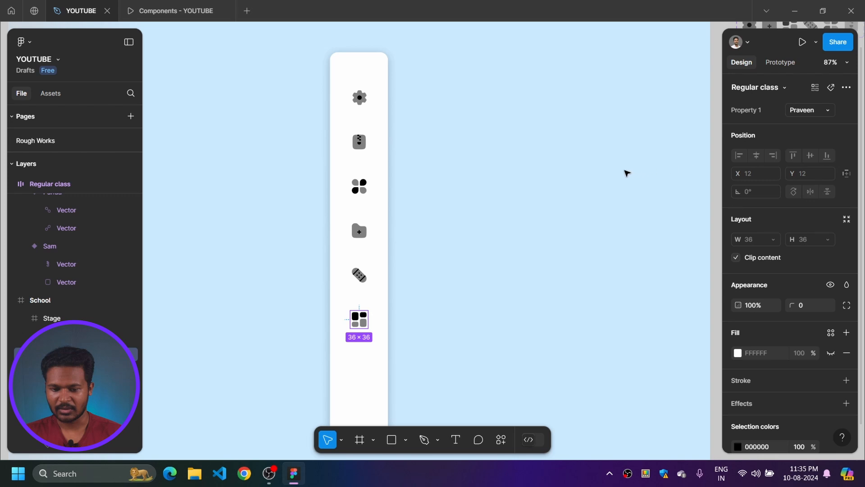
- Deselect the icon and switch to the open prototype preview of the School frame
{"action": "left_click", "coordinate": [459, 190]}
{"action": "scroll", "coordinate": [464, 190], "scroll_direction": "down", "scroll_amount": 5}
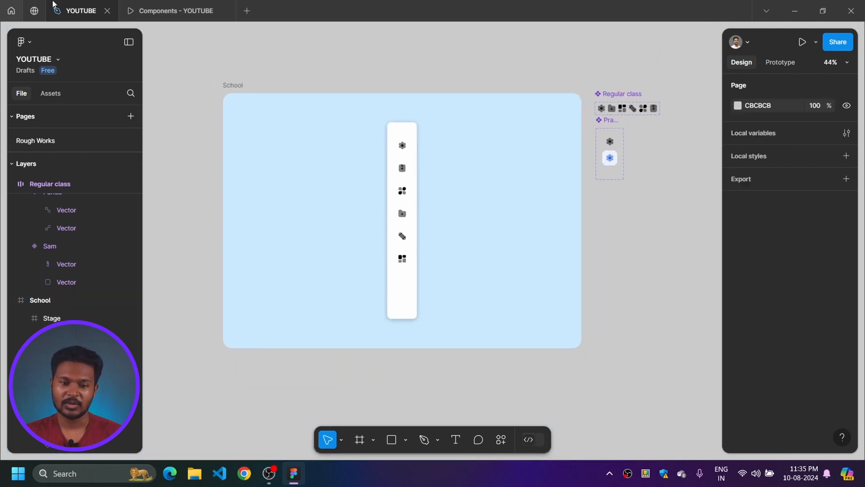
{"action": "left_click", "coordinate": [172, 11]}
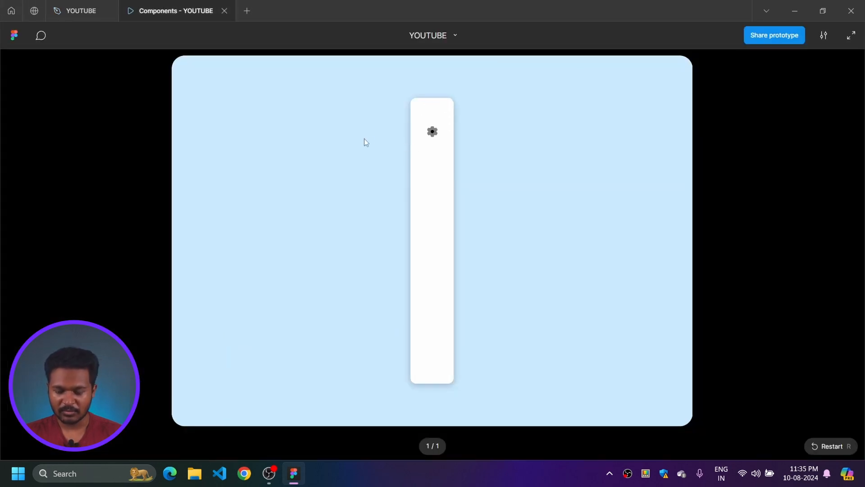
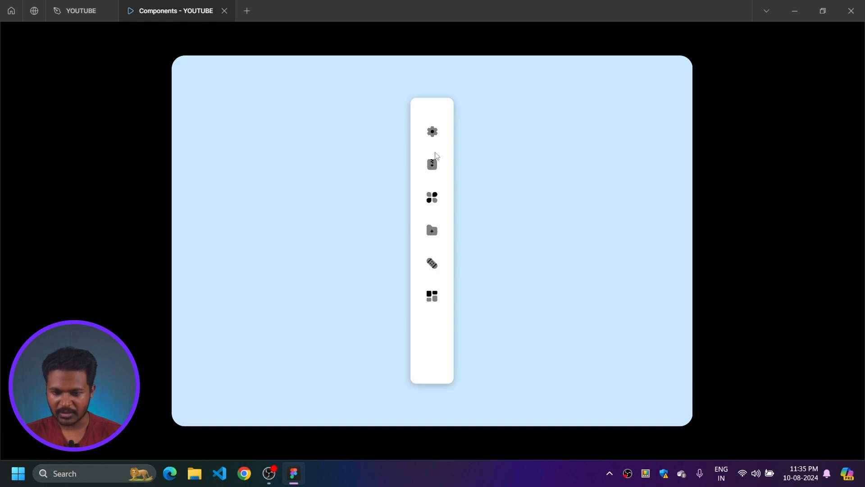
- Return to the YOUTUBE design file and check the instance swap property on the Default variant's nested icon in Practice class
{"action": "left_click", "coordinate": [81, 10]}
{"action": "scroll", "coordinate": [550, 191], "scroll_direction": "right", "scroll_amount": 3}
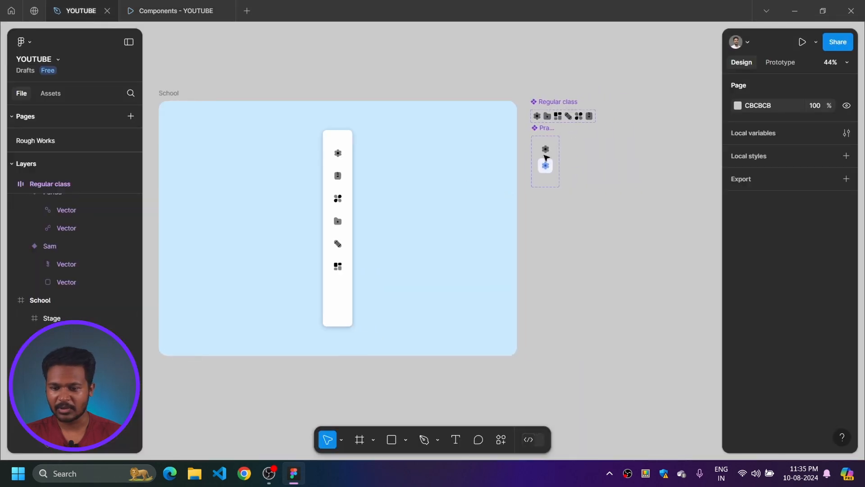
{"action": "scroll", "coordinate": [529, 174], "scroll_direction": "up", "scroll_amount": 5}
{"action": "scroll", "coordinate": [554, 147], "scroll_direction": "right", "scroll_amount": 3}
{"action": "scroll", "coordinate": [554, 148], "scroll_direction": "up", "scroll_amount": 1}
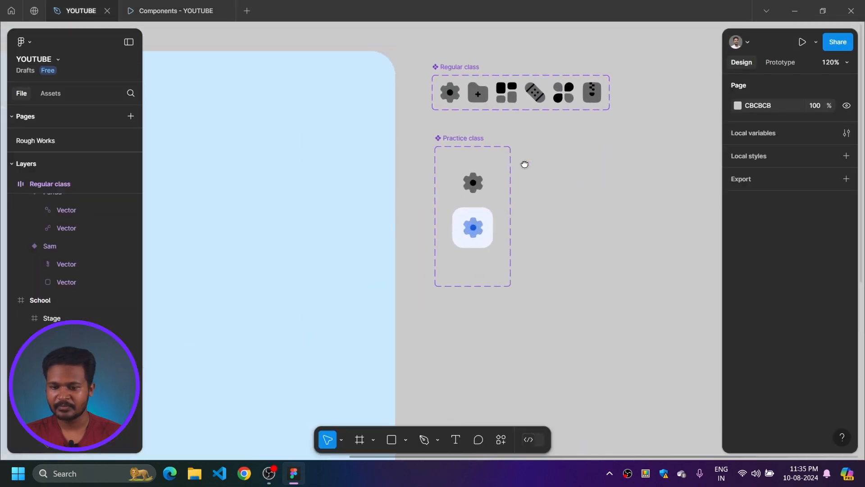
{"action": "left_click", "coordinate": [471, 188]}
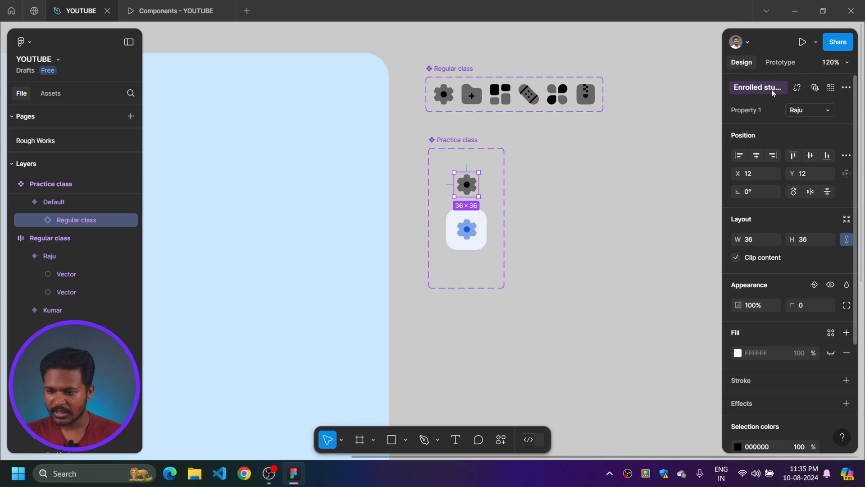
- Apply the existing Enrolled students instance swap property to the nested blue gear icon in the second Practice class variant
{"action": "left_click", "coordinate": [466, 228]}
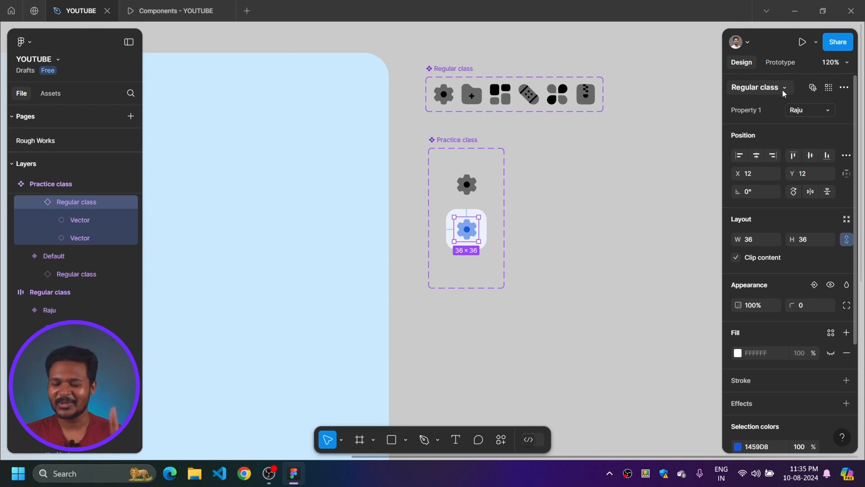
{"action": "left_click", "coordinate": [844, 89]}
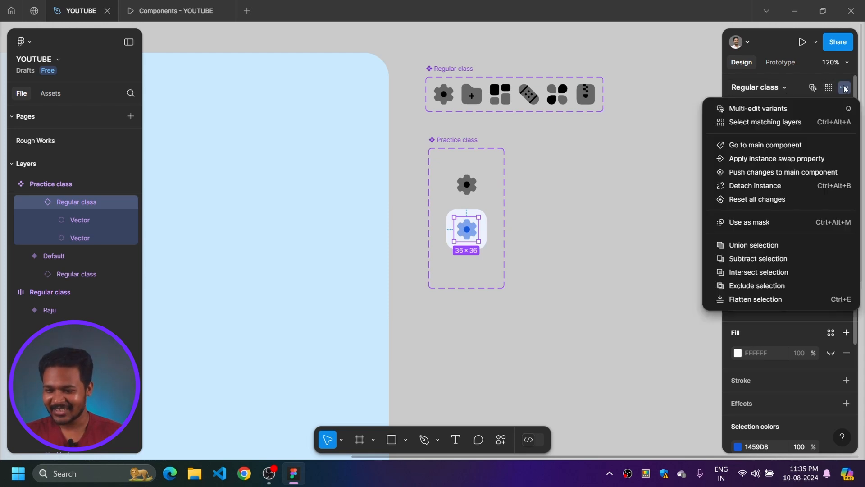
{"action": "left_click", "coordinate": [794, 160]}
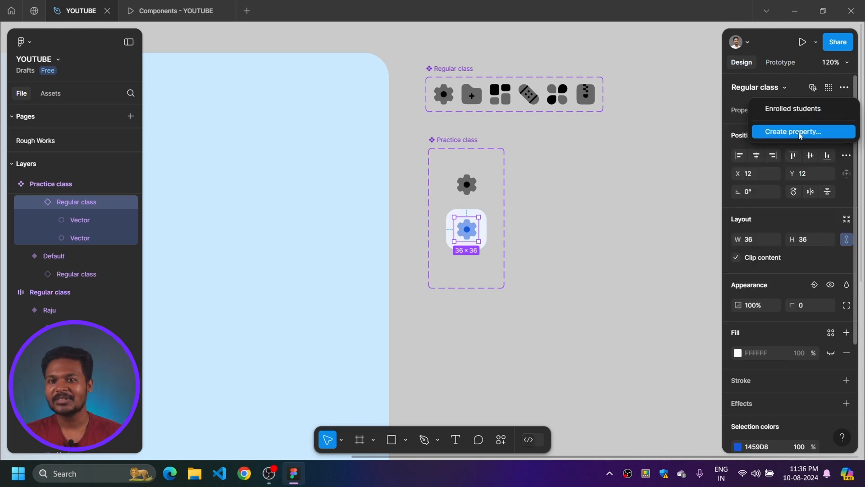
{"action": "left_click", "coordinate": [784, 113]}
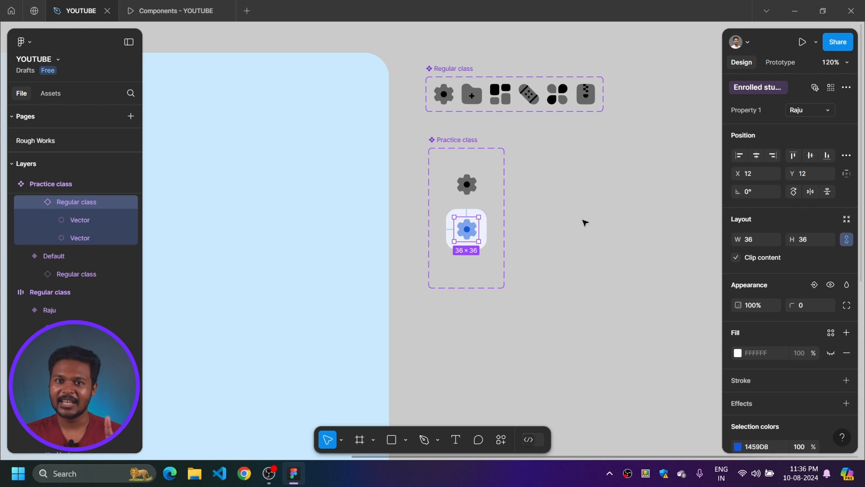
- Check the instance swap property assigned to the nested gear icons in both Practice class variants
{"action": "left_click", "coordinate": [469, 188]}
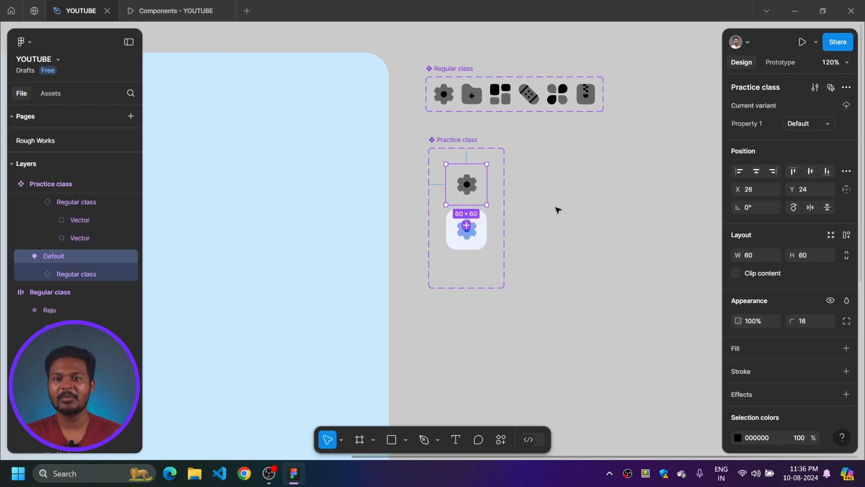
{"action": "left_click", "coordinate": [572, 191]}
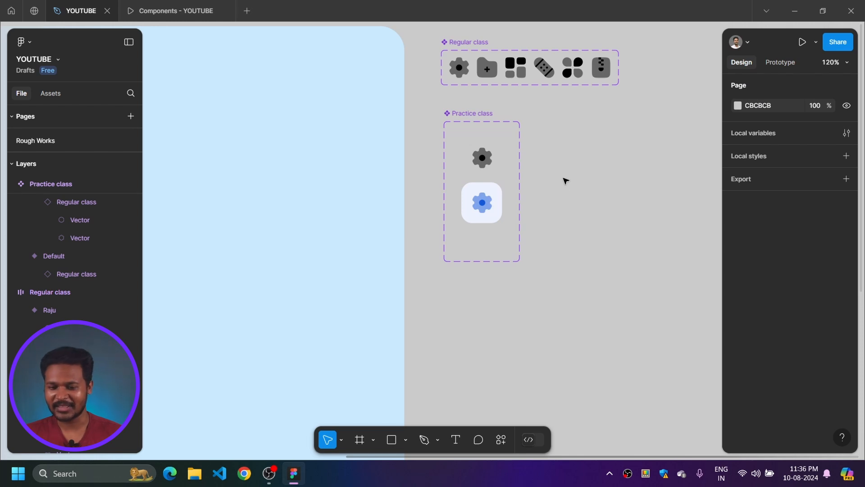
{"action": "scroll", "coordinate": [572, 191], "scroll_direction": "right", "scroll_amount": 2}
{"action": "left_click", "coordinate": [434, 162]}
{"action": "left_click", "coordinate": [435, 162]}
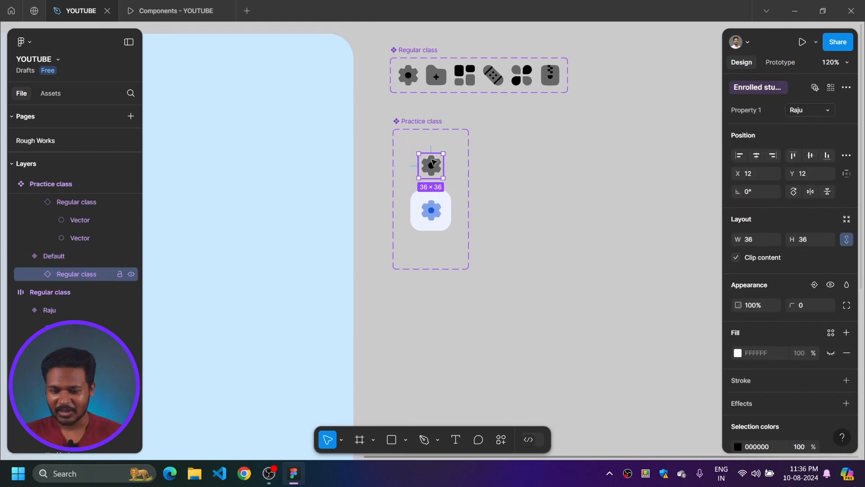
{"action": "left_click", "coordinate": [431, 210]}
{"action": "left_click", "coordinate": [432, 210]}
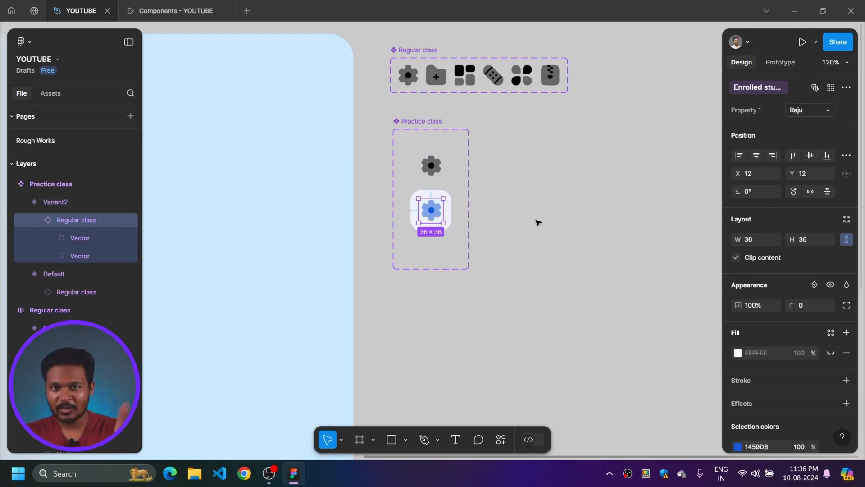
- Switch to the prototype preview and test the hover state of the sidebar icons
{"action": "scroll", "coordinate": [537, 223], "scroll_direction": "down", "scroll_amount": 3}
{"action": "scroll", "coordinate": [634, 145], "scroll_direction": "left", "scroll_amount": 3}
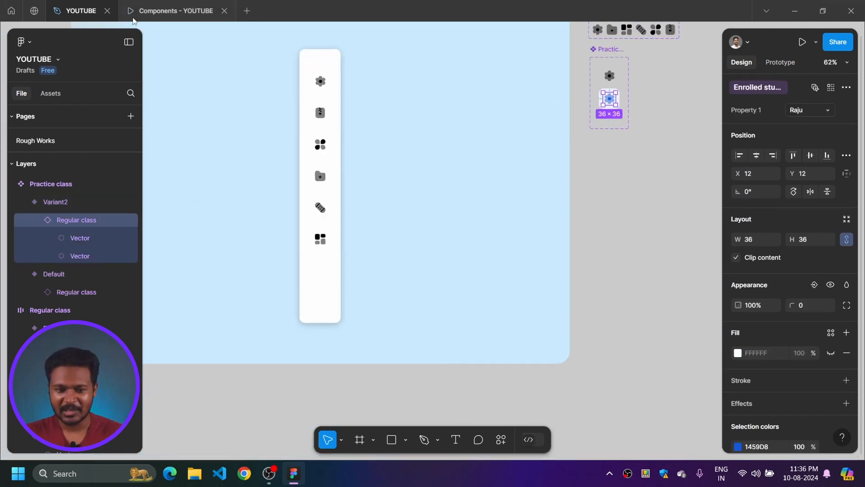
{"action": "key", "text": "ctrl+alt+Return"}
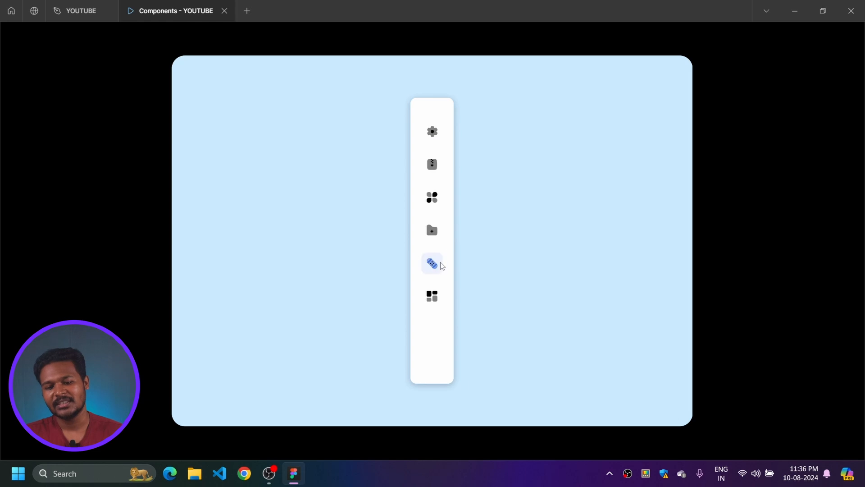
- Return to the design file and look over the Regular class and Practice class component sets beside the School frame
{"action": "left_click", "coordinate": [110, 8]}
{"action": "scroll", "coordinate": [507, 180], "scroll_direction": "down", "scroll_amount": 3}
{"action": "scroll", "coordinate": [480, 187], "scroll_direction": "up", "scroll_amount": 4}
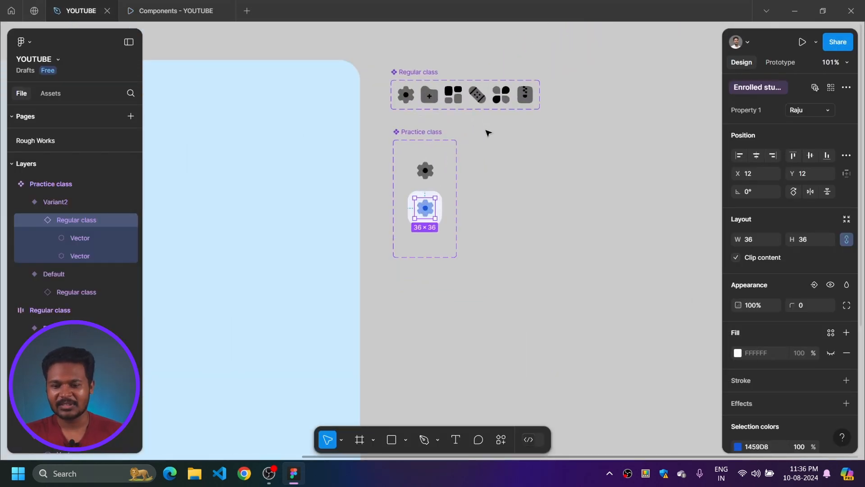
{"action": "scroll", "coordinate": [498, 194], "scroll_direction": "down", "scroll_amount": 5}
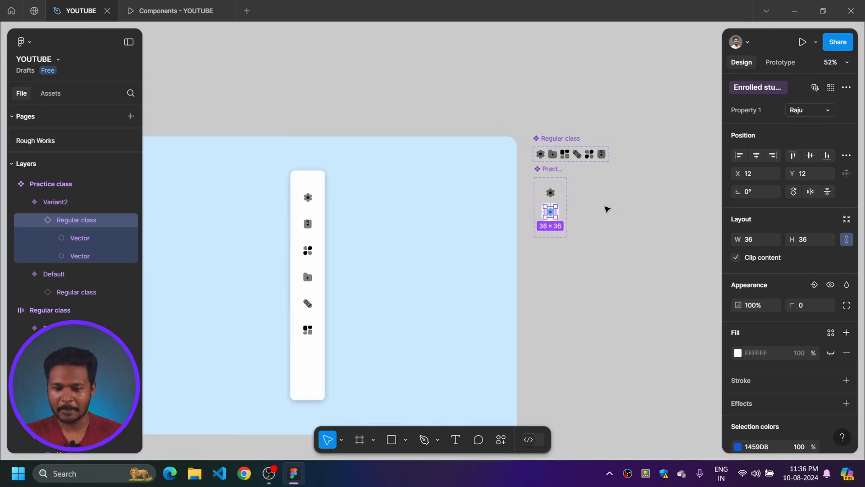
{"action": "scroll", "coordinate": [505, 218], "scroll_direction": "up", "scroll_amount": 5}
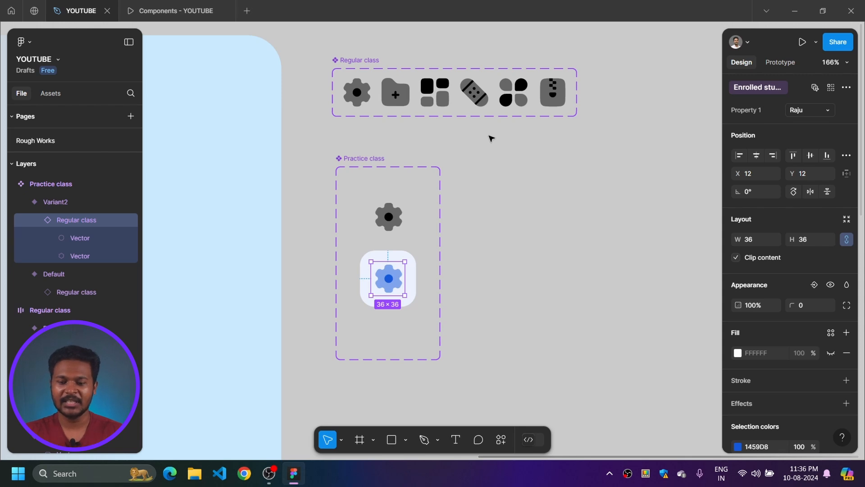
{"action": "left_click_drag", "start_coordinate": [559, 60], "coordinate": [494, 65]}
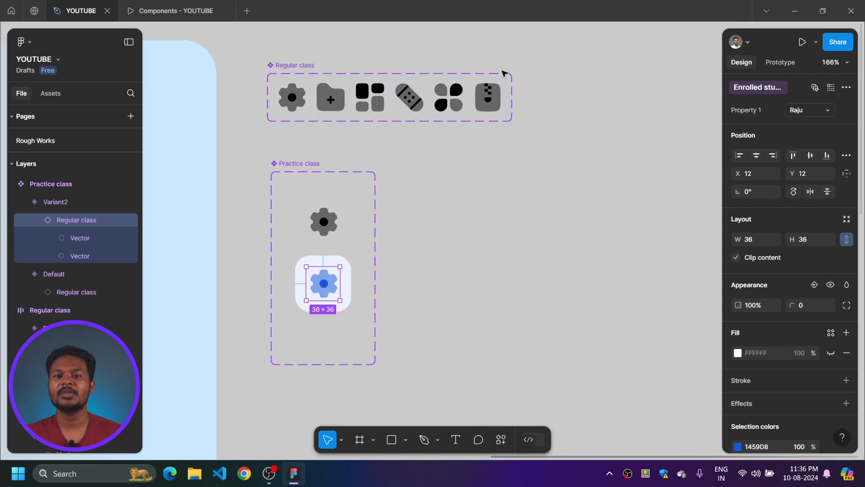
{"action": "scroll", "coordinate": [482, 137], "scroll_direction": "down", "scroll_amount": 4}
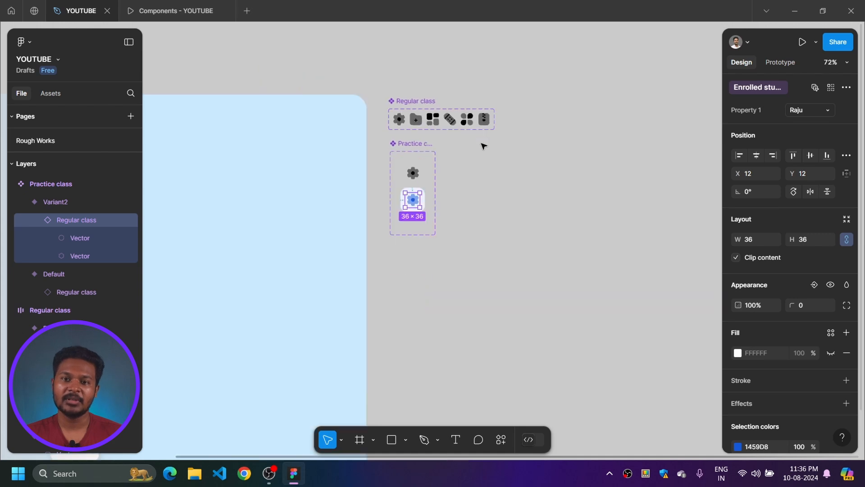
{"action": "left_click_drag", "start_coordinate": [473, 217], "coordinate": [504, 175]}
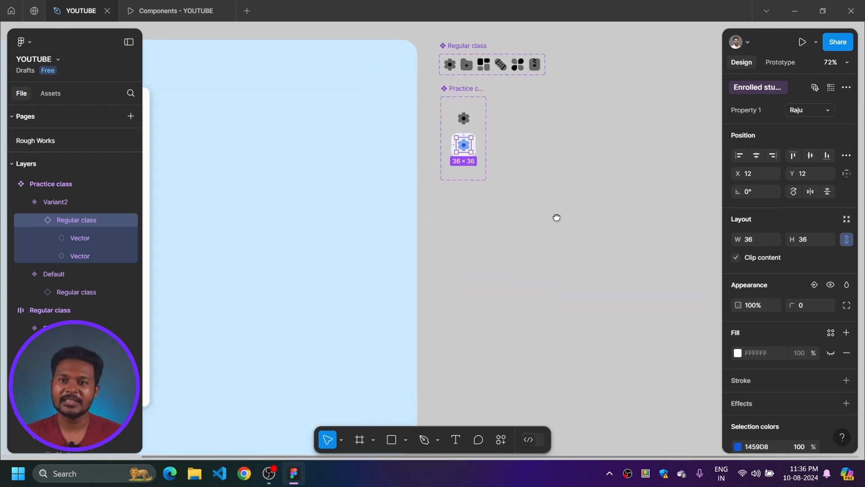
{"action": "left_click_drag", "start_coordinate": [506, 255], "coordinate": [669, 165]}
{"action": "left_click_drag", "start_coordinate": [580, 187], "coordinate": [366, 288]}
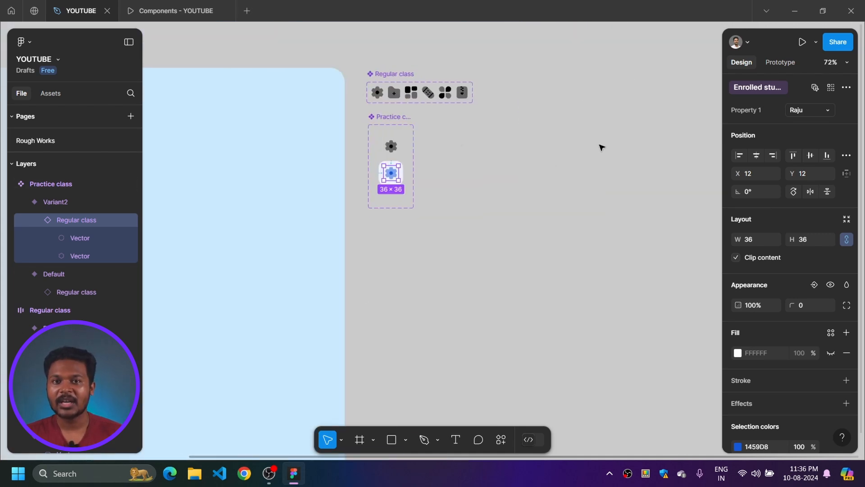
{"action": "left_click_drag", "start_coordinate": [494, 168], "coordinate": [443, 172]}
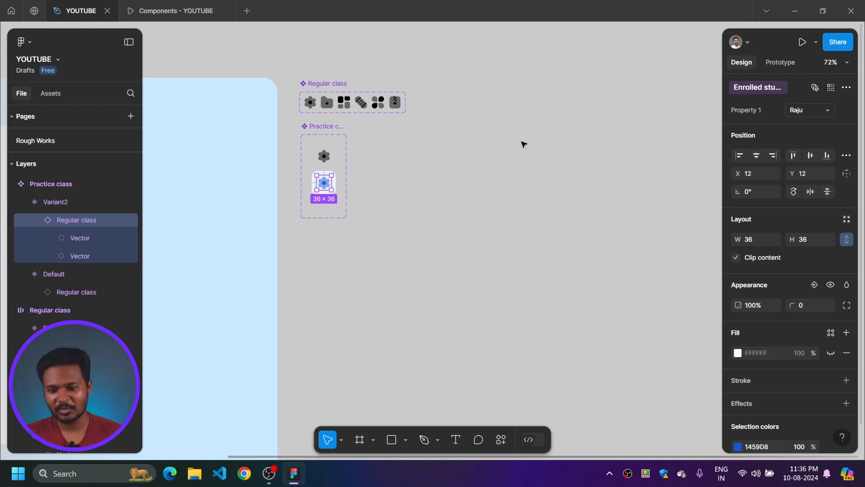
{"action": "scroll", "coordinate": [461, 145], "scroll_direction": "down", "scroll_amount": 5, "text": "ctrl"}
{"action": "left_click_drag", "start_coordinate": [440, 234], "coordinate": [487, 208]}
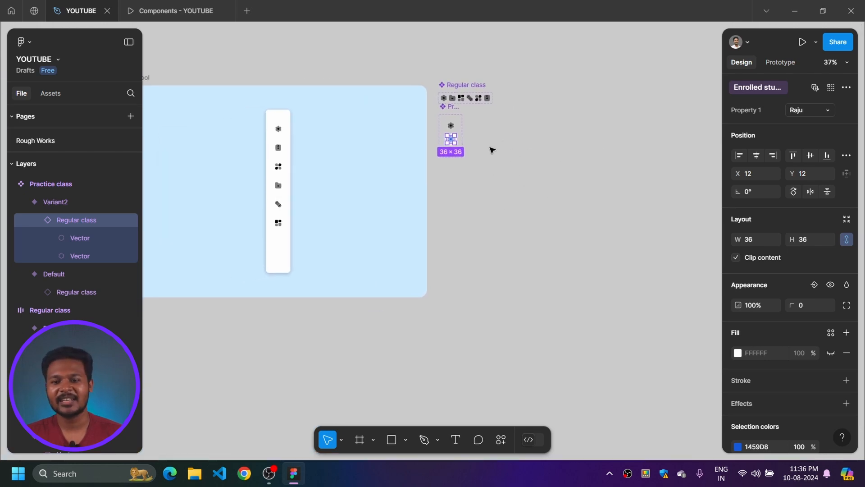
{"action": "scroll", "coordinate": [496, 164], "scroll_direction": "up", "scroll_amount": 5, "text": "ctrl"}
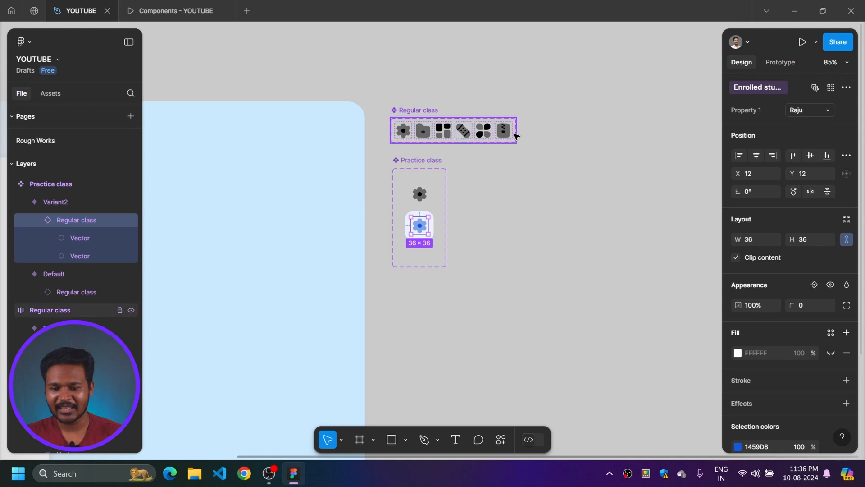
{"action": "scroll", "coordinate": [517, 138], "scroll_direction": "up", "scroll_amount": 4, "text": "ctrl"}
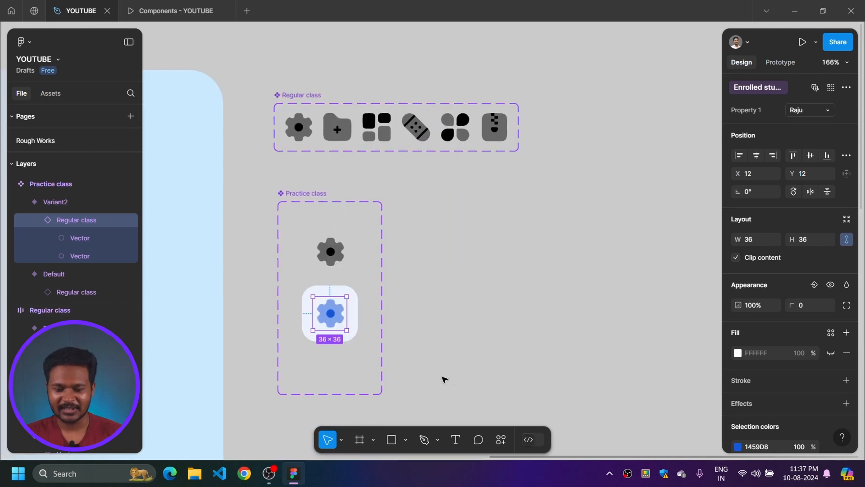
- Run the Iconify plugin and search its Solar collection for "user"
{"action": "left_click", "coordinate": [501, 439]}
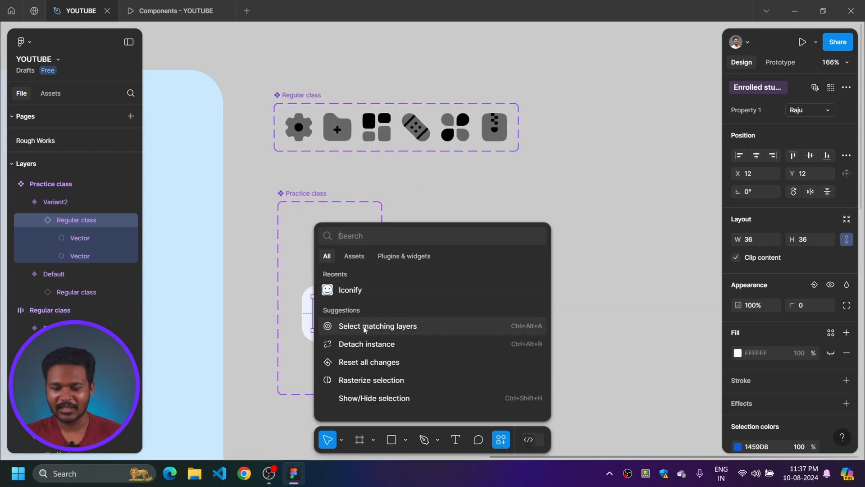
{"action": "left_click", "coordinate": [355, 257]}
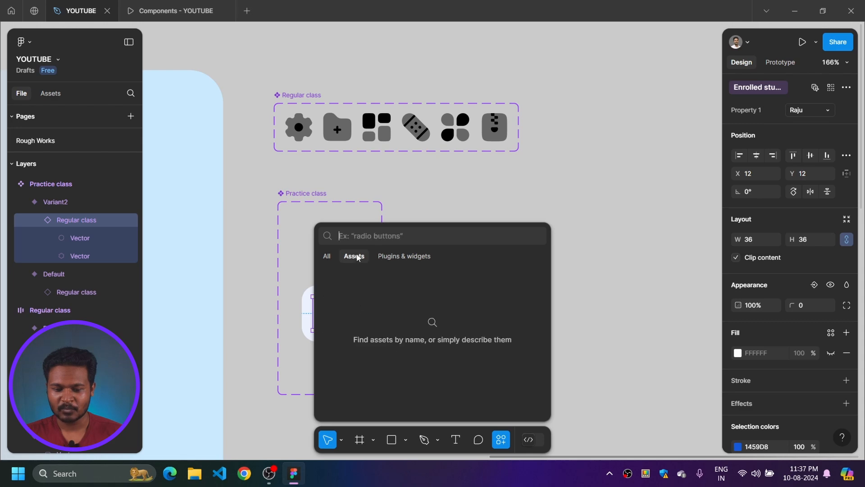
{"action": "left_click", "coordinate": [389, 259]}
{"action": "left_click", "coordinate": [366, 272]}
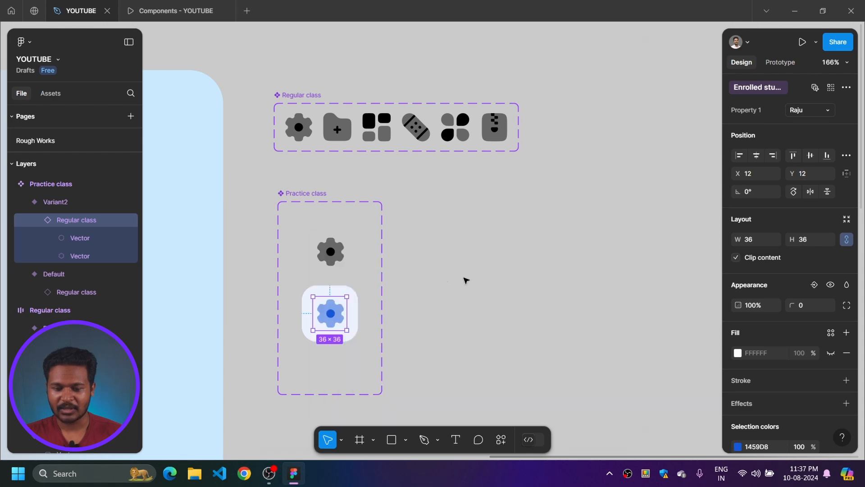
{"action": "scroll", "coordinate": [333, 255], "scroll_direction": "down", "scroll_amount": 5}
{"action": "scroll", "coordinate": [291, 275], "scroll_direction": "up", "scroll_amount": 5}
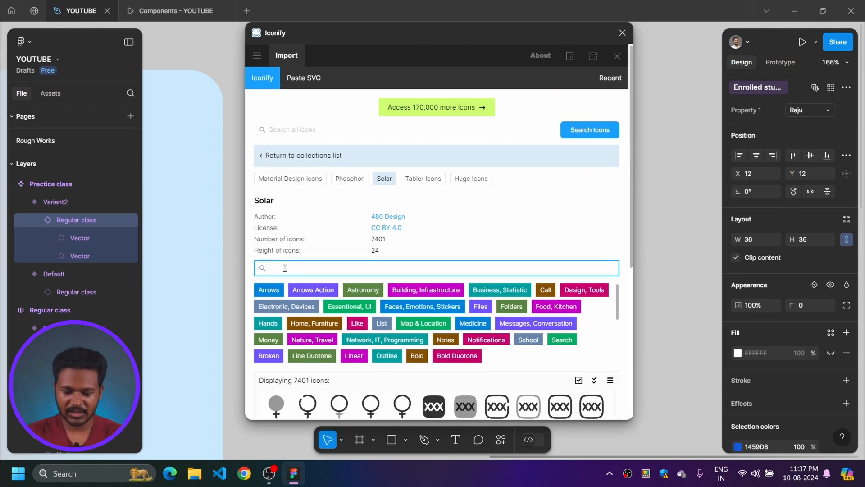
{"action": "type", "text": "user"}
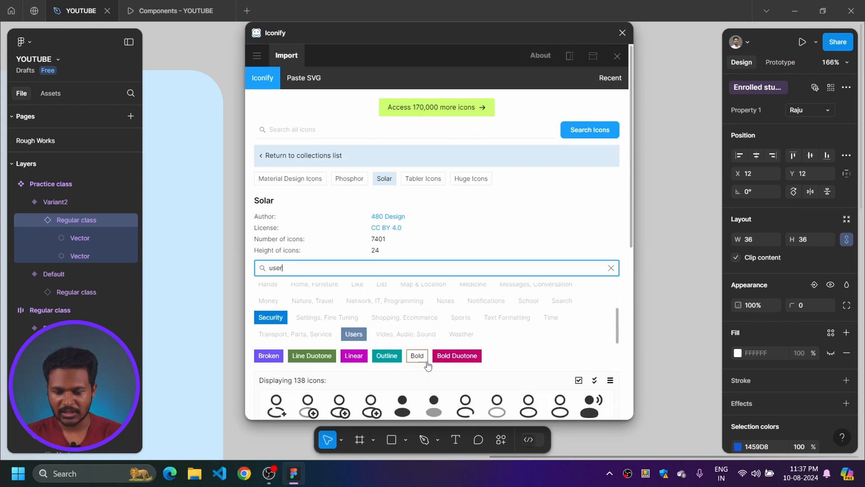
- Import the solar:user-rounded-bold-duotone icon onto the canvas and close the Iconify plugin
{"action": "left_click", "coordinate": [434, 405]}
{"action": "scroll", "coordinate": [452, 382], "scroll_direction": "down", "scroll_amount": 6}
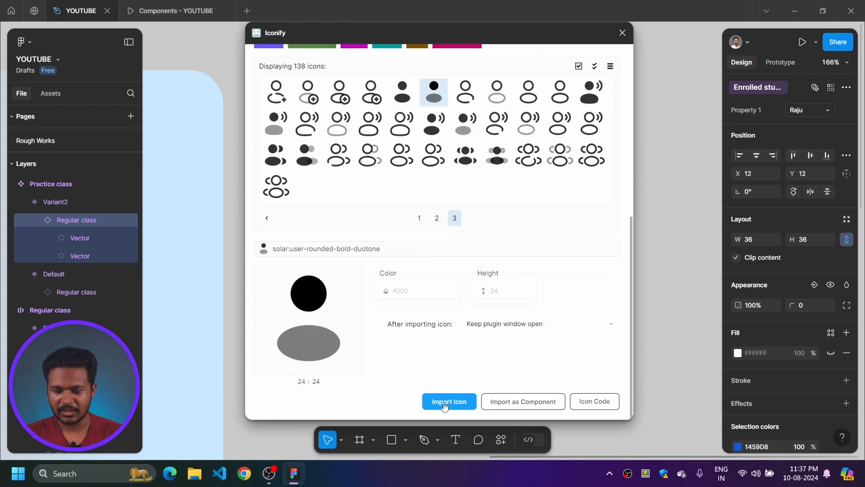
{"action": "left_click", "coordinate": [445, 403]}
{"action": "left_click", "coordinate": [622, 32]}
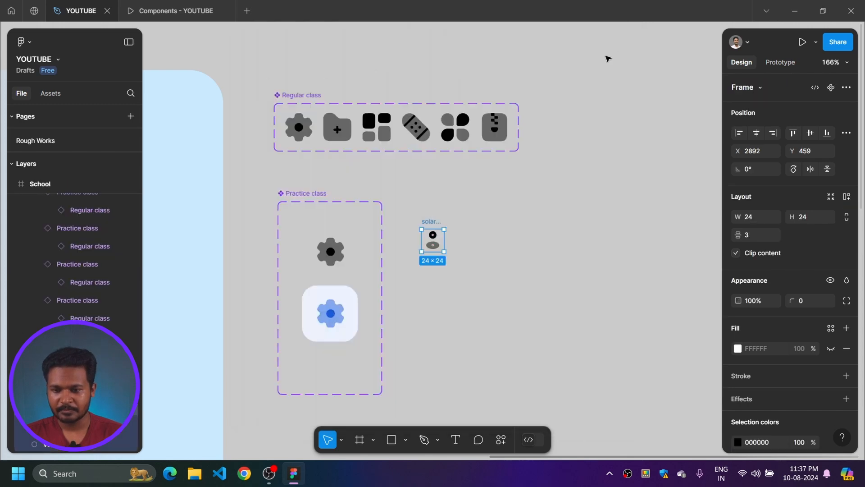
- Rename the imported user icon frame as "ding"
{"action": "scroll", "coordinate": [458, 192], "scroll_direction": "up", "scroll_amount": 5}
{"action": "left_click", "coordinate": [532, 68]}
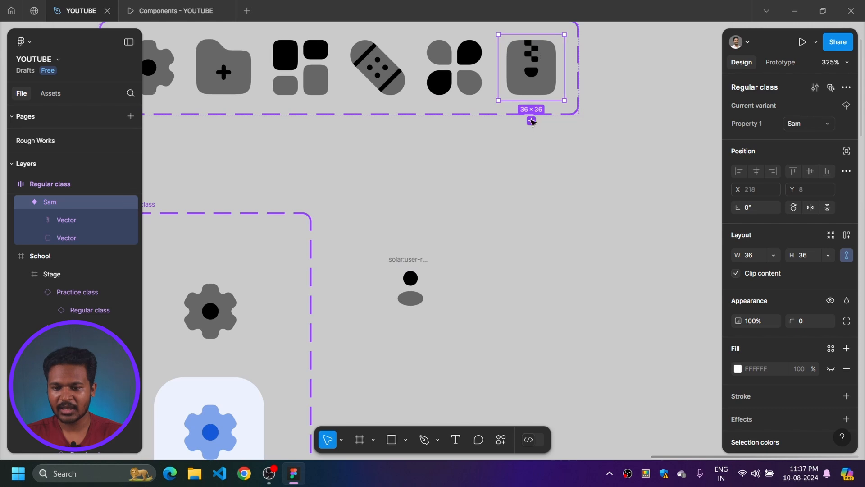
{"action": "left_click", "coordinate": [412, 260]}
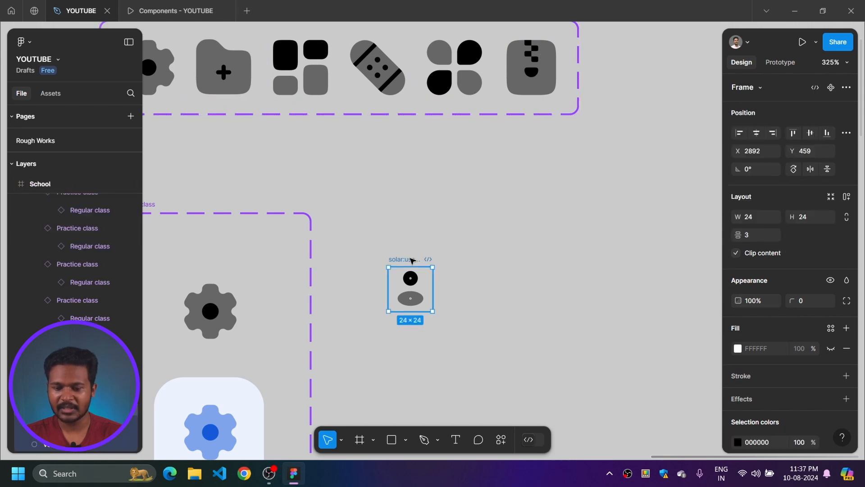
{"action": "double_click", "coordinate": [411, 260]}
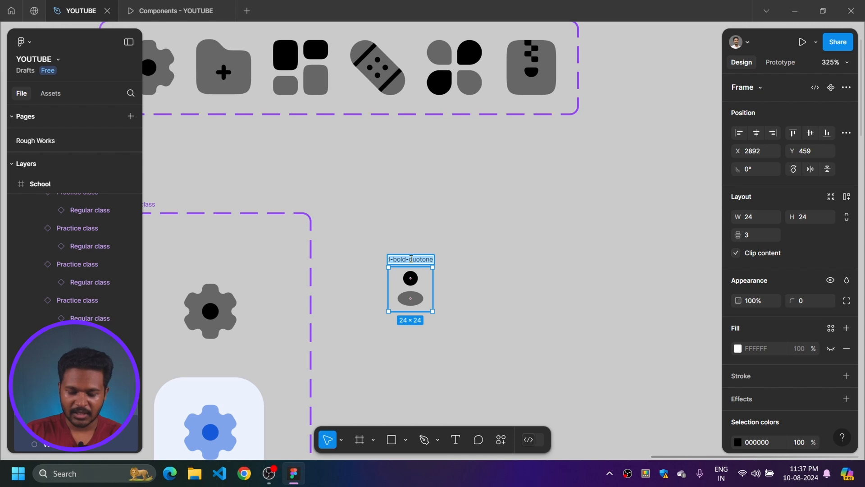
{"action": "type", "text": "ding"}
{"action": "key", "text": "Return"}
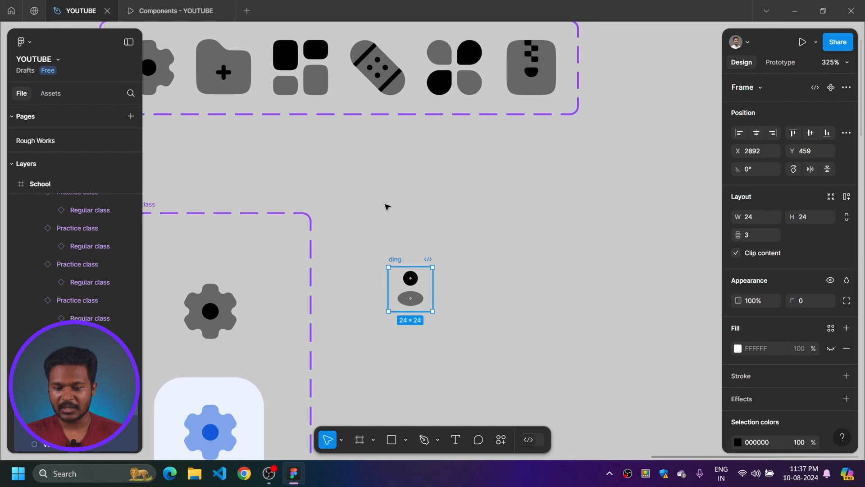
- Lock the ding frame's proportions and set its height to 36, matching the icons in the Regular class set
{"action": "left_click", "coordinate": [520, 82]}
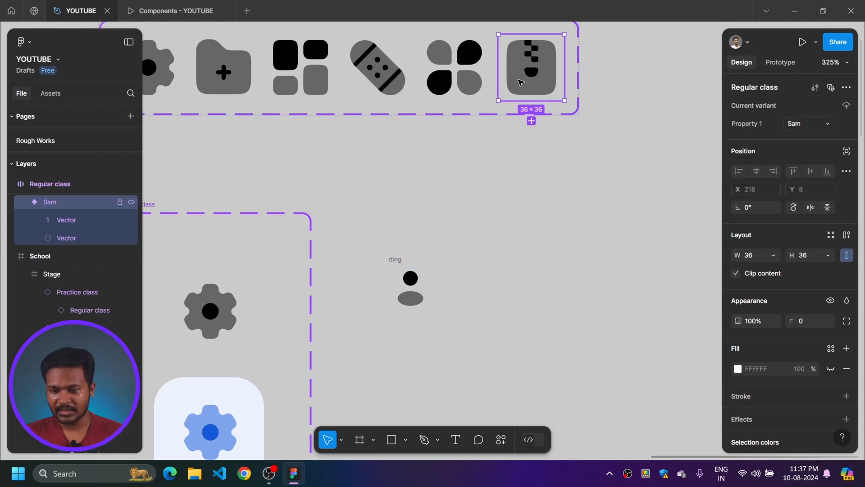
{"action": "left_click", "coordinate": [399, 254]}
{"action": "left_click", "coordinate": [393, 260]}
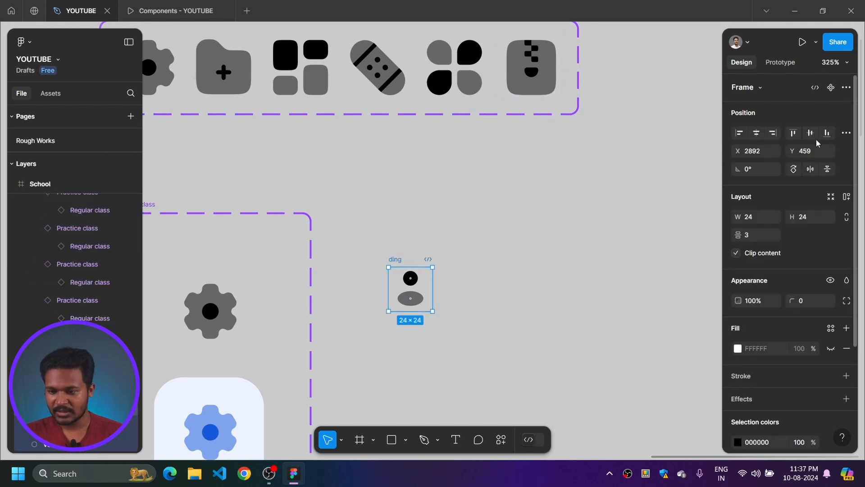
{"action": "left_click", "coordinate": [847, 216]}
{"action": "left_click", "coordinate": [817, 216]}
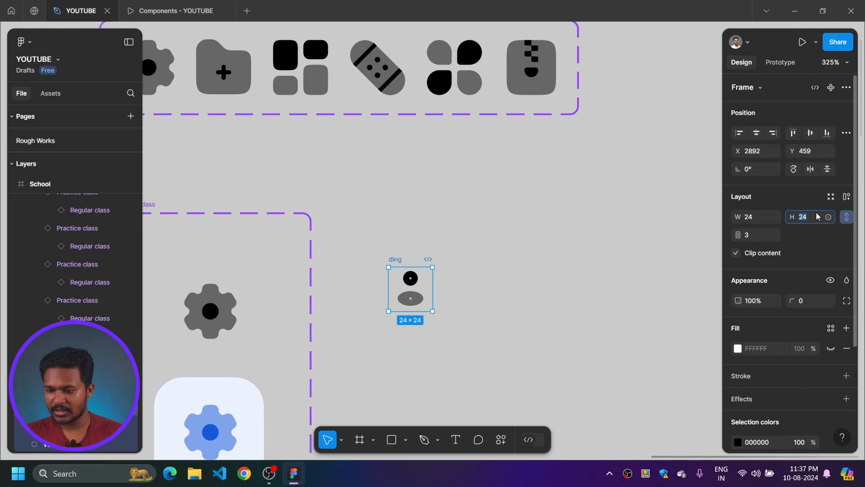
{"action": "type", "text": "36"}
{"action": "key", "text": "Return"}
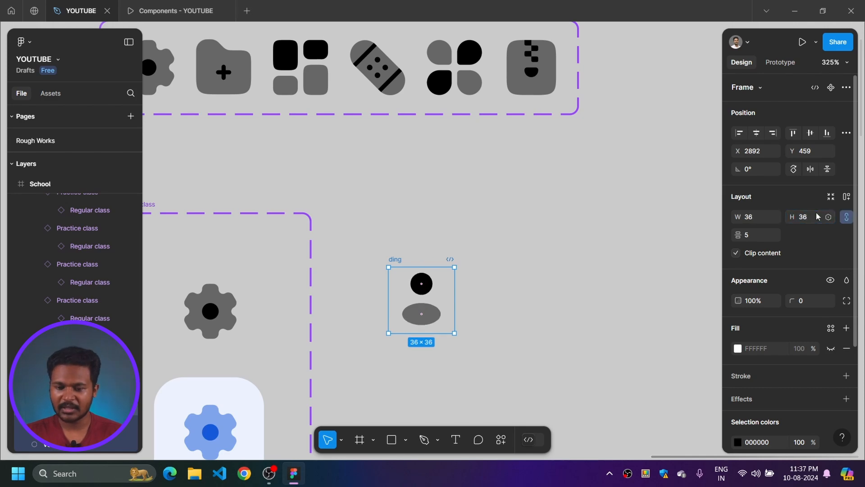
- Move the ding icon onto the empty canvas beside the Regular class set, at about X 3020, Y 396
{"action": "scroll", "coordinate": [451, 268], "scroll_direction": "right", "scroll_amount": 2}
{"action": "scroll", "coordinate": [451, 269], "scroll_direction": "up", "scroll_amount": 1}
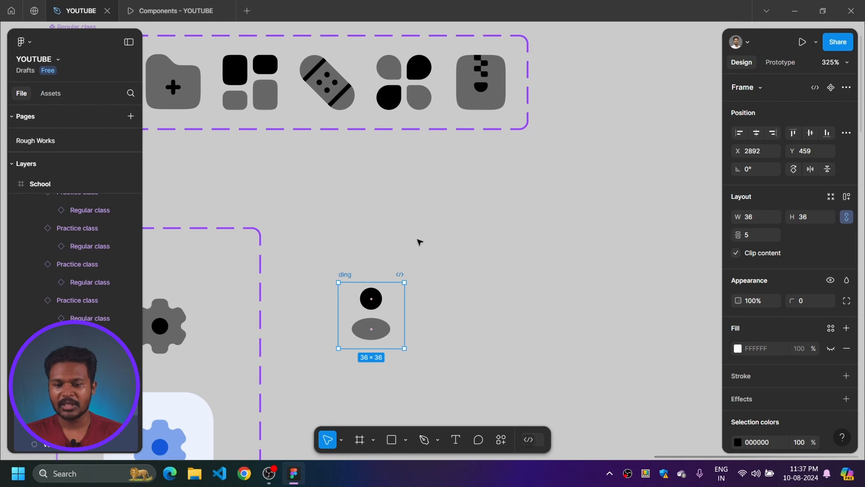
{"action": "scroll", "coordinate": [419, 242], "scroll_direction": "right", "scroll_amount": 1}
{"action": "scroll", "coordinate": [419, 242], "scroll_direction": "up", "scroll_amount": 1}
{"action": "left_click_drag", "start_coordinate": [328, 282], "coordinate": [577, 174]}
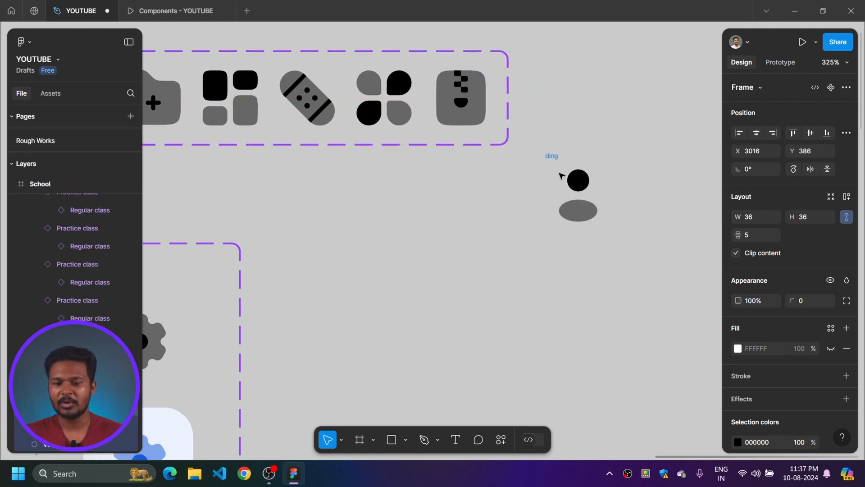
{"action": "scroll", "coordinate": [569, 166], "scroll_direction": "down", "scroll_amount": 4}
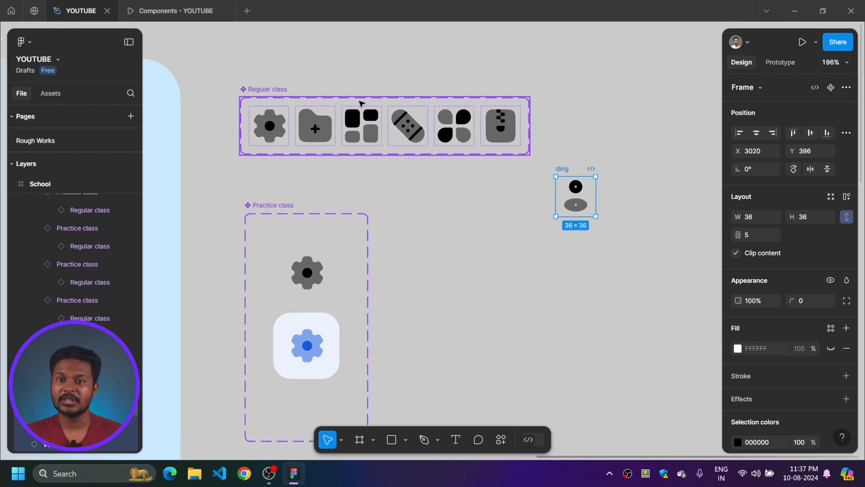
{"action": "scroll", "coordinate": [513, 135], "scroll_direction": "right", "scroll_amount": 2}
{"action": "scroll", "coordinate": [514, 135], "scroll_direction": "up", "scroll_amount": 1}
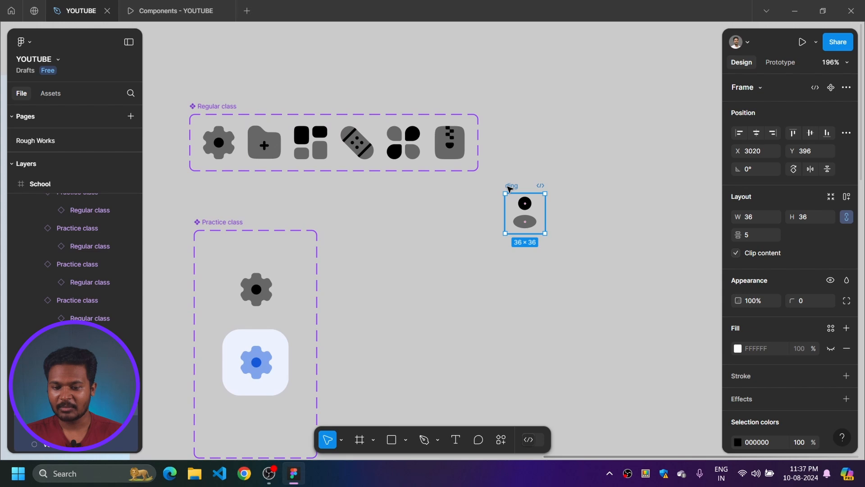
- Convert the ding frame into a component and add it to the end of the Regular class set as a variant
{"action": "left_click", "coordinate": [832, 88]}
{"action": "key", "text": "ctrl+z"}
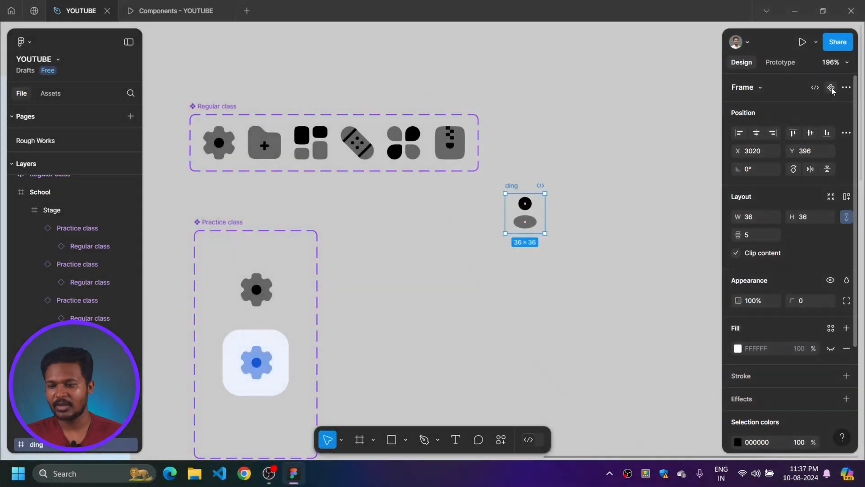
{"action": "left_click", "coordinate": [832, 89]}
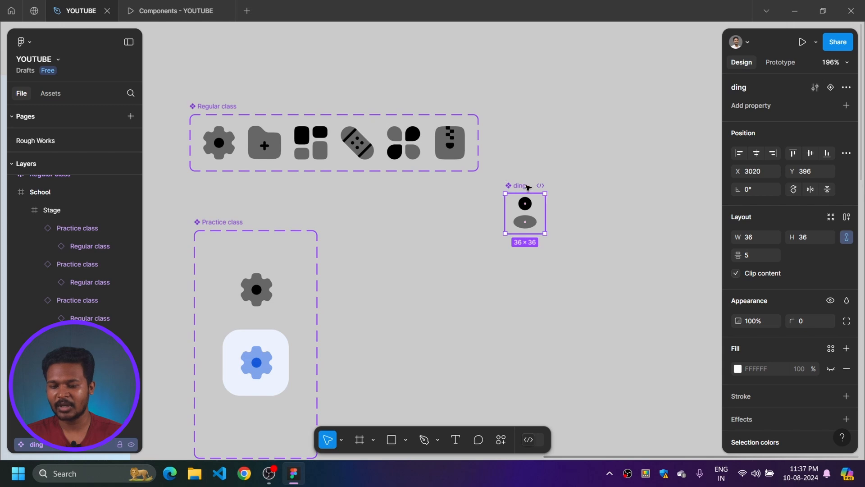
{"action": "left_click_drag", "start_coordinate": [519, 185], "coordinate": [466, 126]}
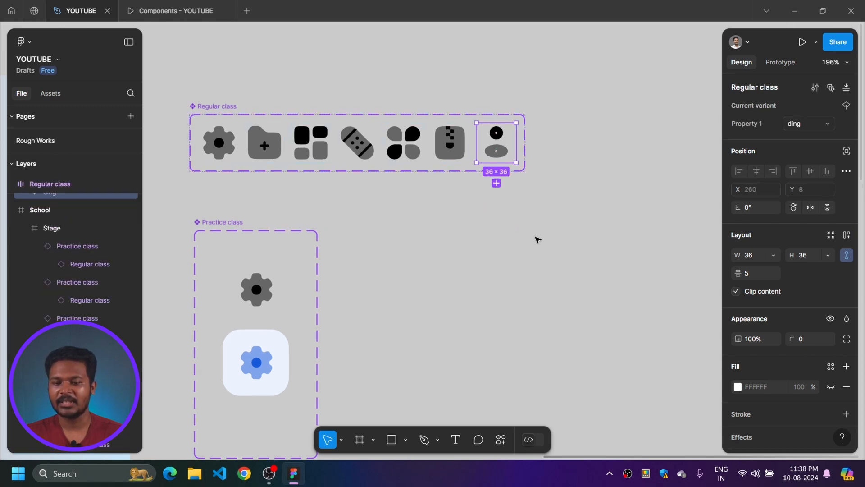
- Duplicate the lowest Practice class icon in the sidebar and place the copy directly beneath it at X 30, Y 609
{"action": "scroll", "coordinate": [525, 219], "scroll_direction": "down", "scroll_amount": 2}
{"action": "scroll", "coordinate": [525, 220], "scroll_direction": "left", "scroll_amount": 1}
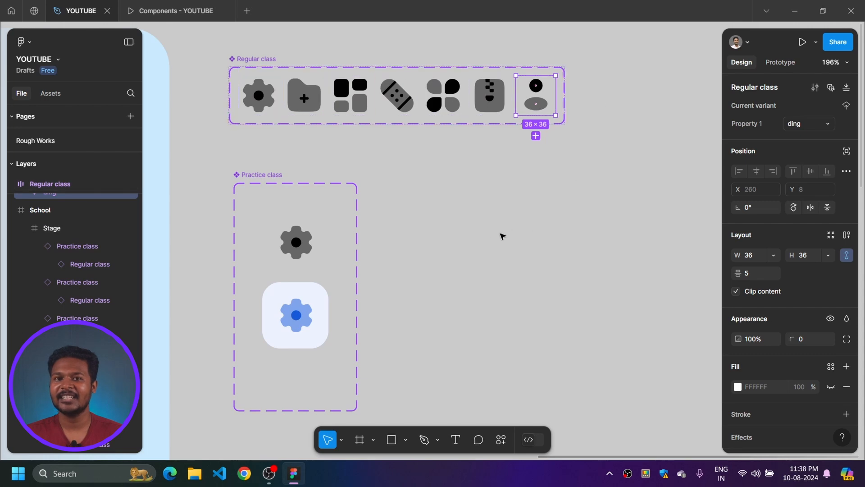
{"action": "scroll", "coordinate": [518, 217], "scroll_direction": "down", "scroll_amount": 5}
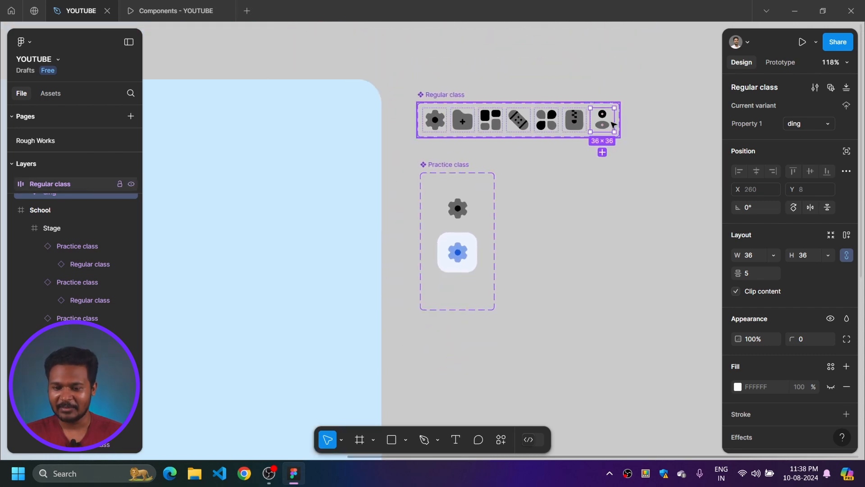
{"action": "scroll", "coordinate": [606, 129], "scroll_direction": "up", "scroll_amount": 5}
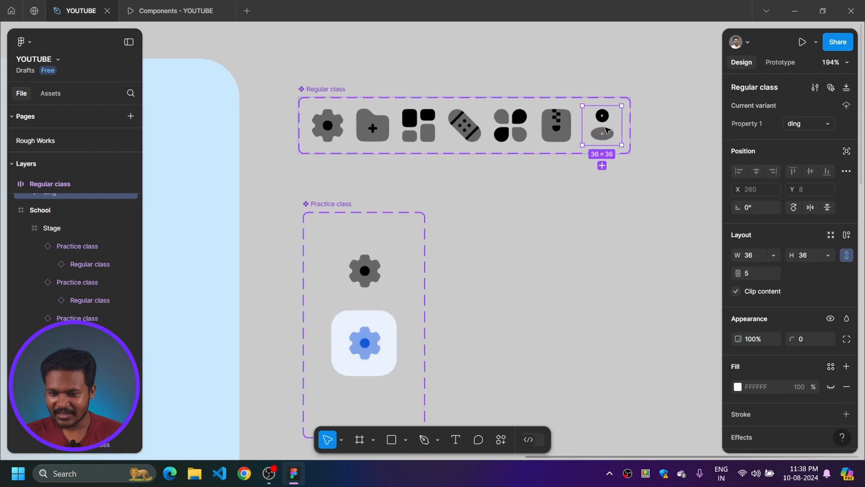
{"action": "left_click_drag", "start_coordinate": [550, 289], "coordinate": [622, 194]}
{"action": "scroll", "coordinate": [614, 193], "scroll_direction": "down", "scroll_amount": 5}
{"action": "left_click_drag", "start_coordinate": [347, 230], "coordinate": [631, 181]}
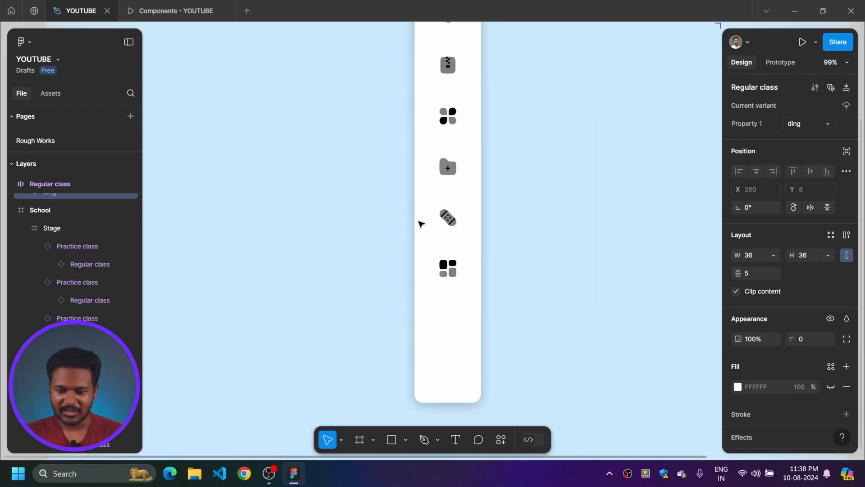
{"action": "left_click", "coordinate": [450, 267]}
{"action": "left_click_drag", "start_coordinate": [452, 271], "coordinate": [457, 324]}
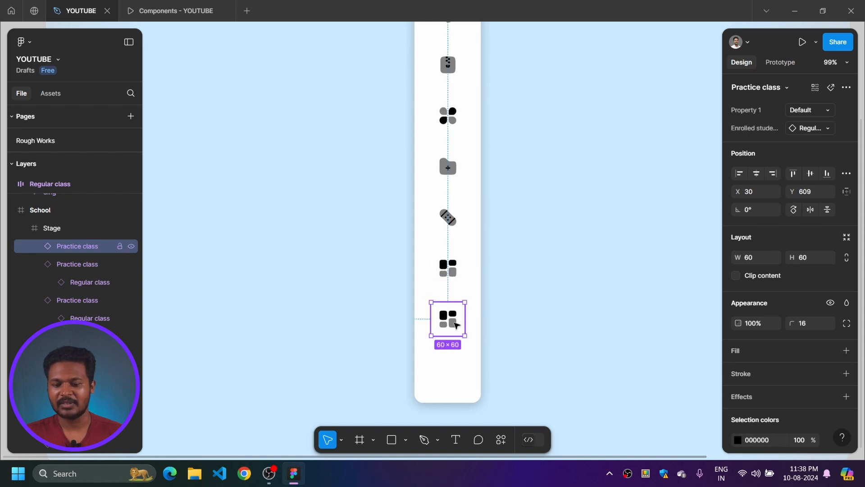
- Set Property 1 of the Regular class instance nested in the new sidebar copy to ding
{"action": "left_click", "coordinate": [487, 328]}
{"action": "double_click", "coordinate": [455, 319]}
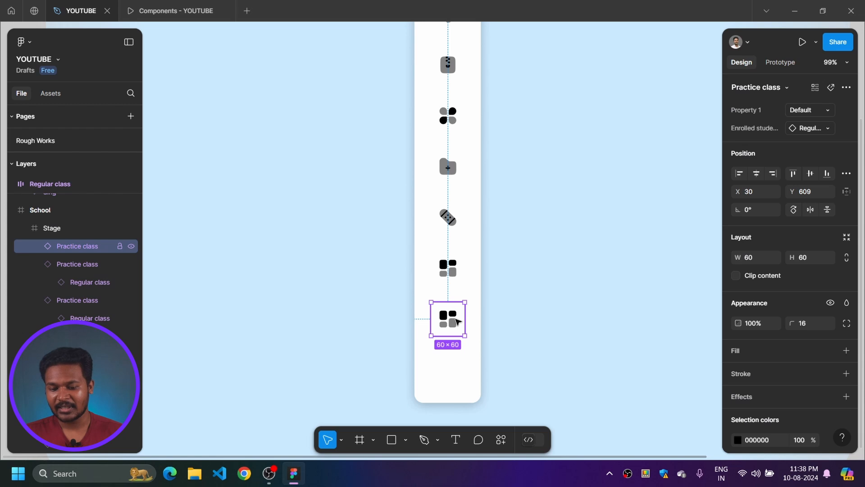
{"action": "double_click", "coordinate": [457, 321]}
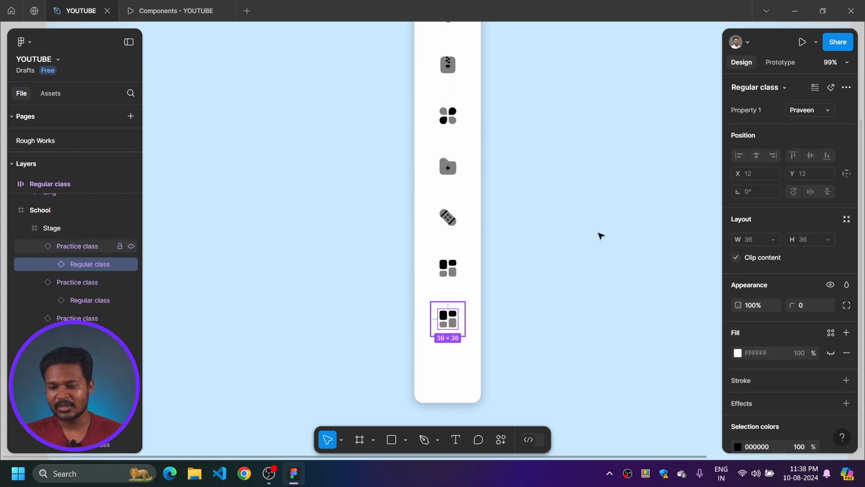
{"action": "left_click", "coordinate": [821, 111]}
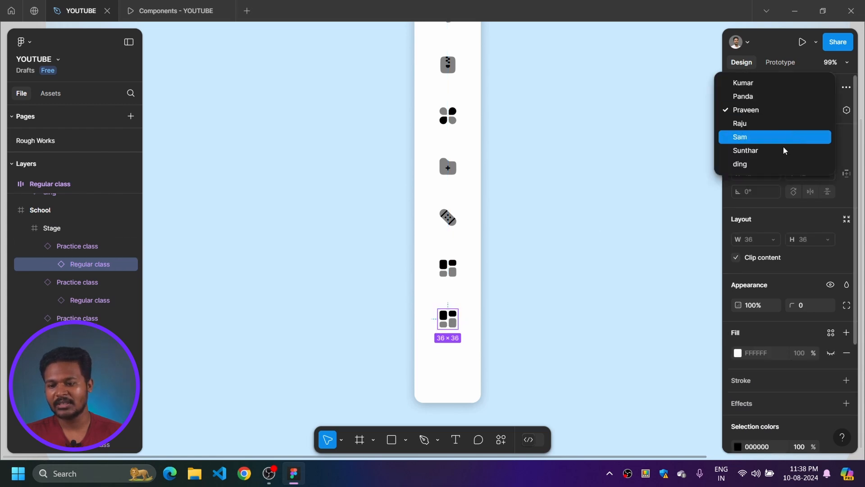
{"action": "left_click", "coordinate": [774, 164]}
{"action": "left_click", "coordinate": [603, 182]}
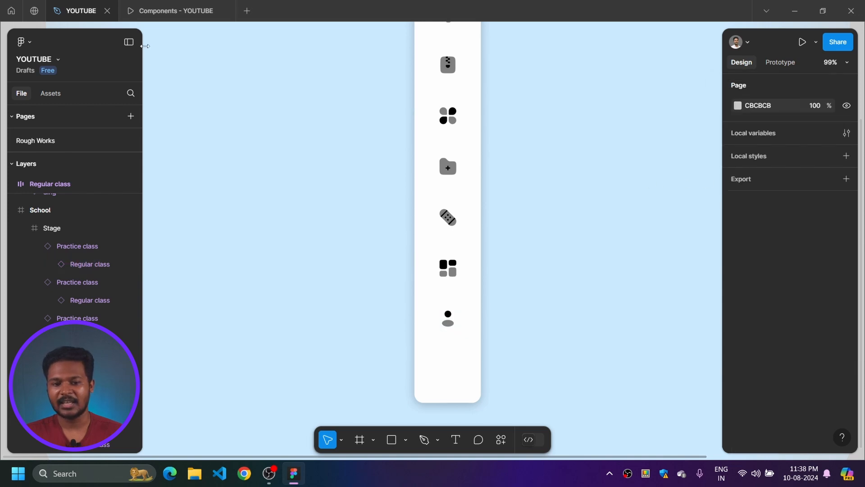
- Check the sidebar icons' hover states in the prototype preview and return to the component sets in the design file
{"action": "left_click", "coordinate": [155, 13]}
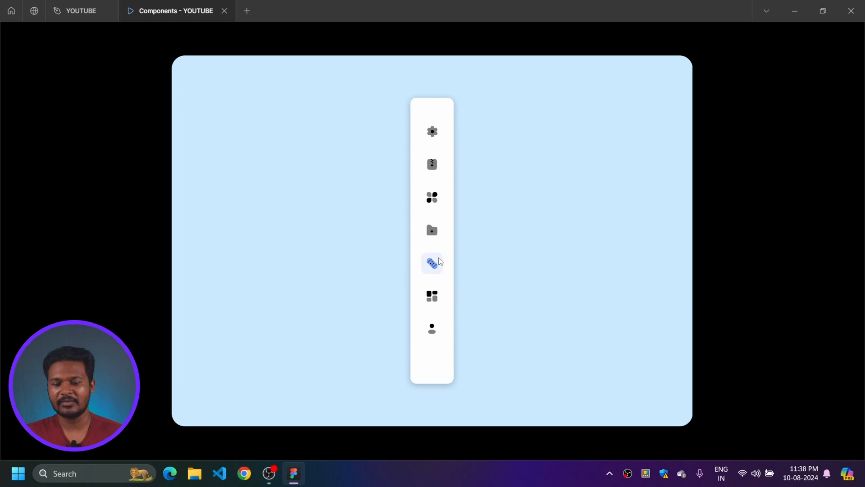
{"action": "left_click", "coordinate": [82, 5]}
{"action": "scroll", "coordinate": [400, 90], "scroll_direction": "down", "scroll_amount": 4}
{"action": "left_click_drag", "start_coordinate": [416, 171], "coordinate": [129, 339]}
{"action": "scroll", "coordinate": [340, 204], "scroll_direction": "up", "scroll_amount": 4}
{"action": "scroll", "coordinate": [347, 167], "scroll_direction": "up", "scroll_amount": 3}
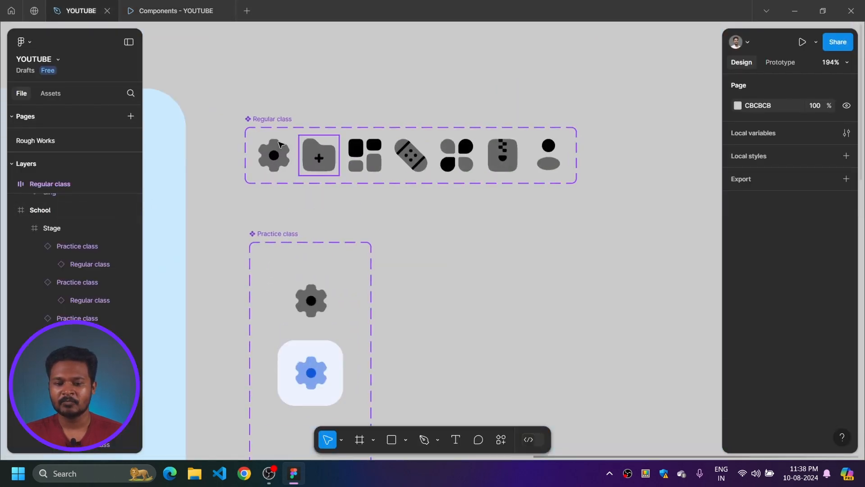
- Review the Regular class icon variants and the Practice class set with its Default and Variant2 states
{"action": "left_click_drag", "start_coordinate": [224, 106], "coordinate": [623, 198]}
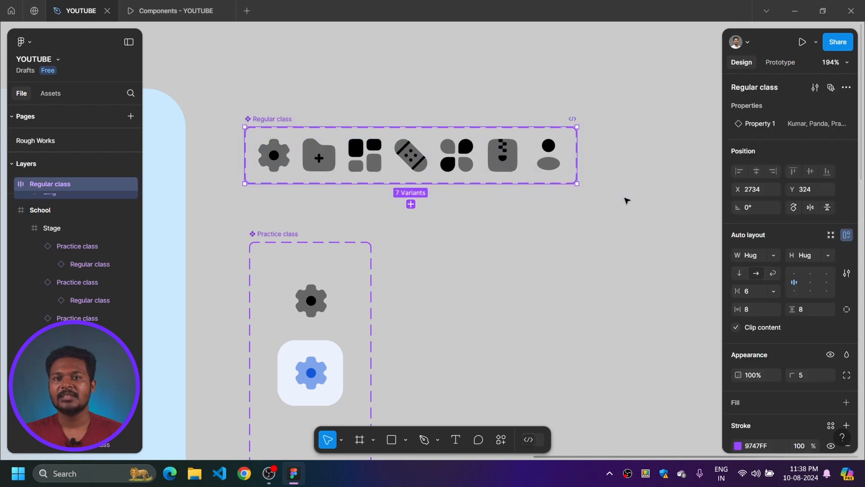
{"action": "left_click", "coordinate": [624, 199]}
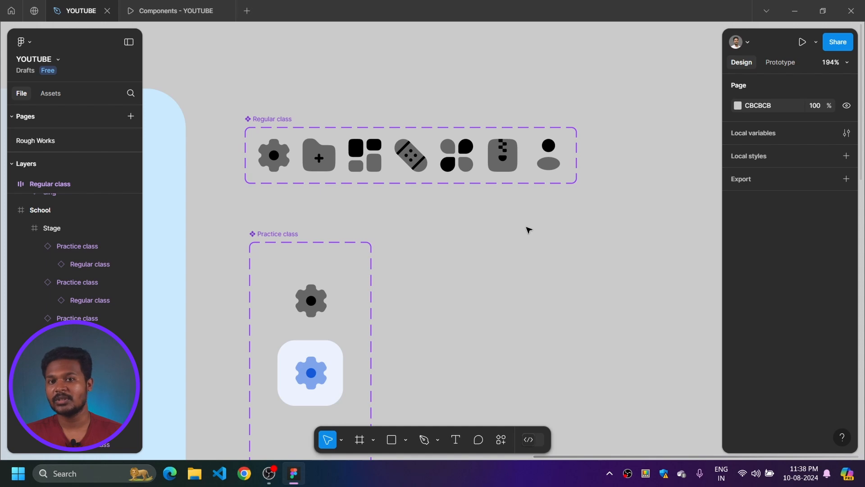
{"action": "scroll", "coordinate": [518, 288], "scroll_direction": "down", "scroll_amount": 3}
{"action": "scroll", "coordinate": [518, 288], "scroll_direction": "left", "scroll_amount": 1}
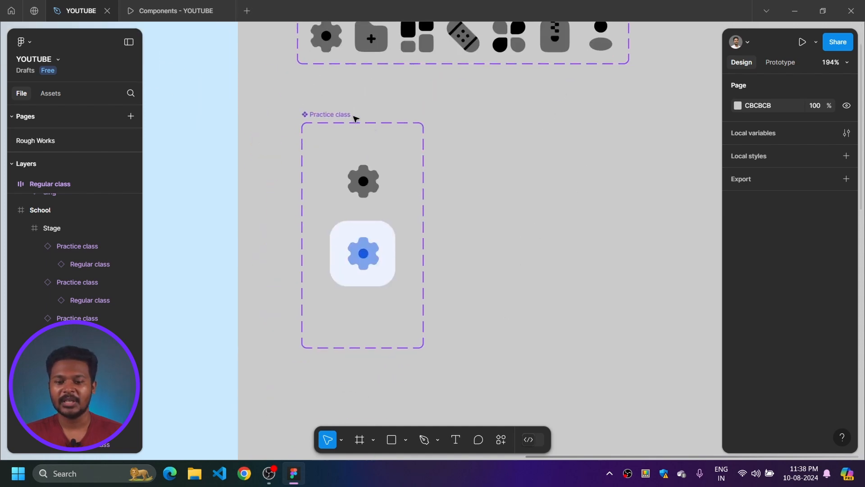
{"action": "scroll", "coordinate": [495, 109], "scroll_direction": "up", "scroll_amount": 1}
{"action": "scroll", "coordinate": [495, 109], "scroll_direction": "left", "scroll_amount": 1}
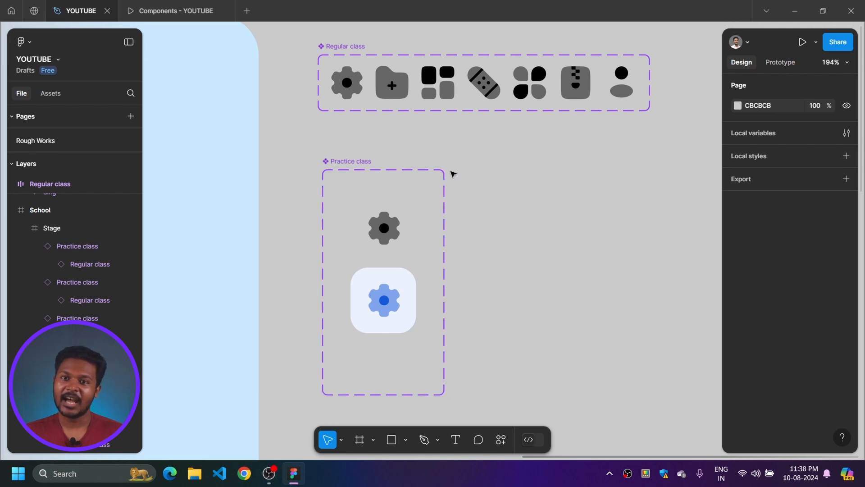
{"action": "left_click", "coordinate": [392, 224]}
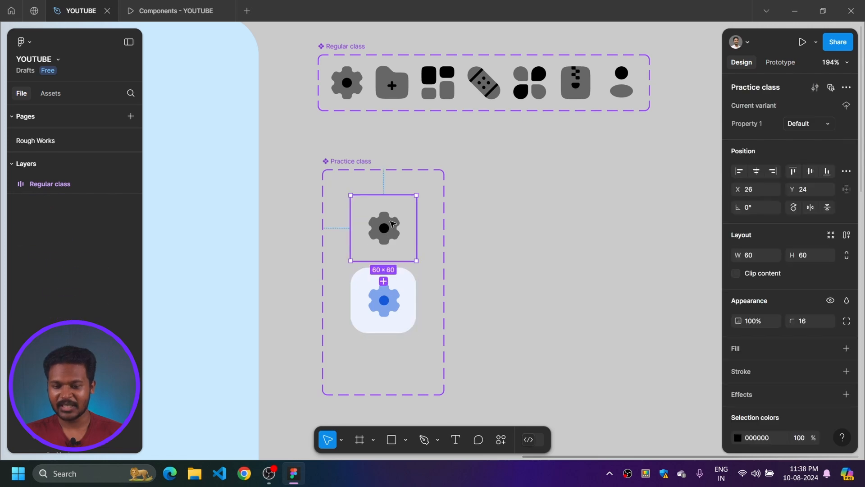
{"action": "left_click", "coordinate": [405, 309]}
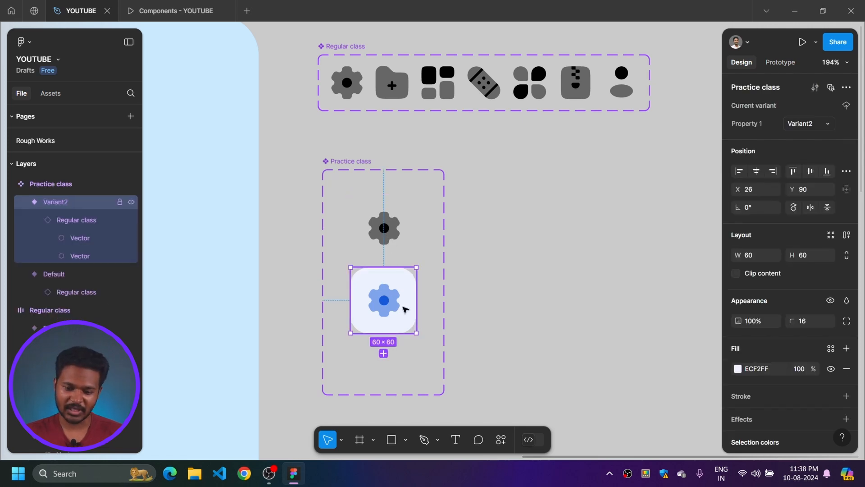
{"action": "scroll", "coordinate": [467, 212], "scroll_direction": "down", "scroll_amount": 3}
{"action": "scroll", "coordinate": [423, 193], "scroll_direction": "up", "scroll_amount": 3}
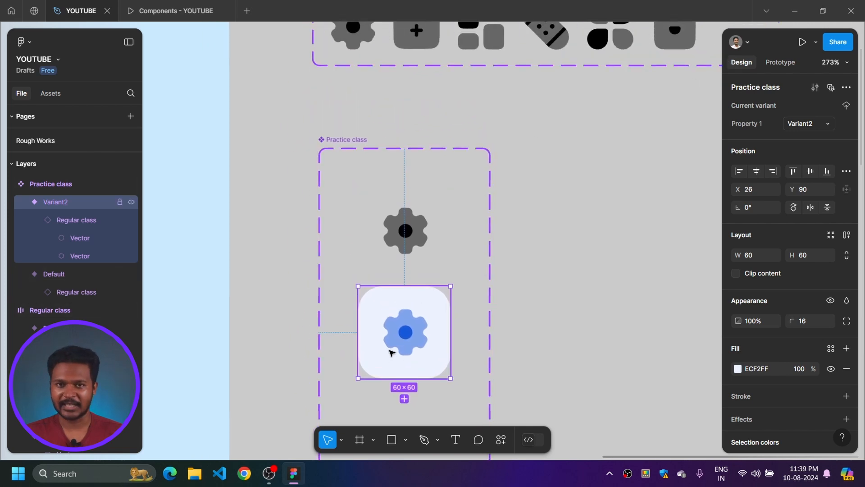
{"action": "scroll", "coordinate": [467, 218], "scroll_direction": "down", "scroll_amount": 4}
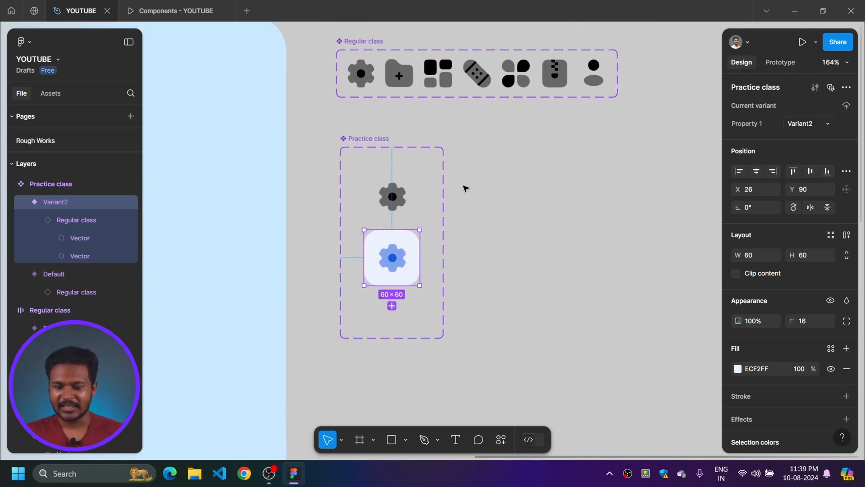
{"action": "left_click", "coordinate": [368, 138]}
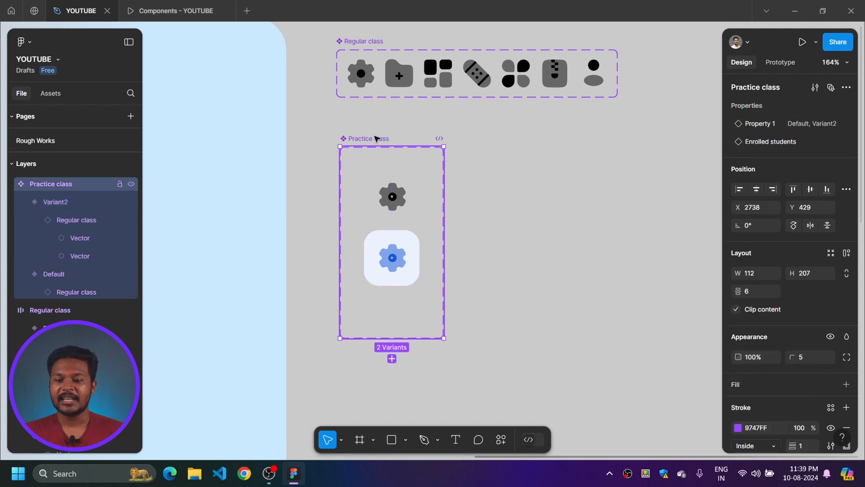
- Review the property types that can be created for the Practice class set and the instance actions of its nested Default icon
{"action": "left_click", "coordinate": [846, 106]}
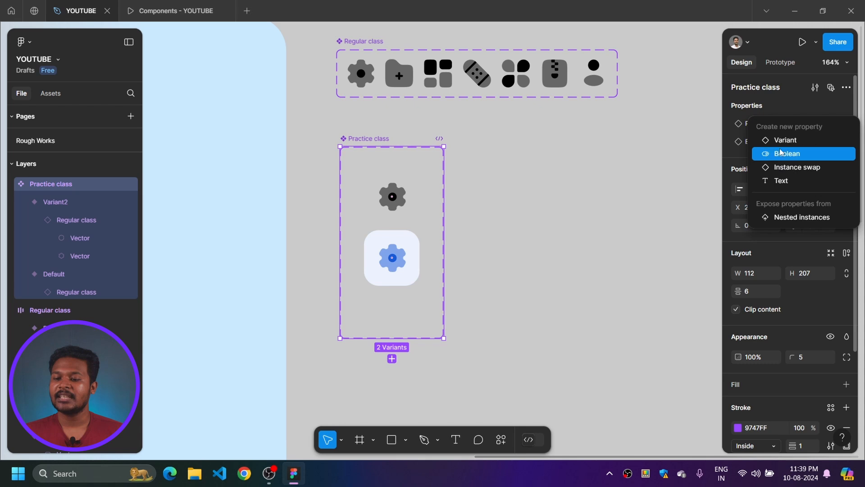
{"action": "left_click", "coordinate": [640, 189]}
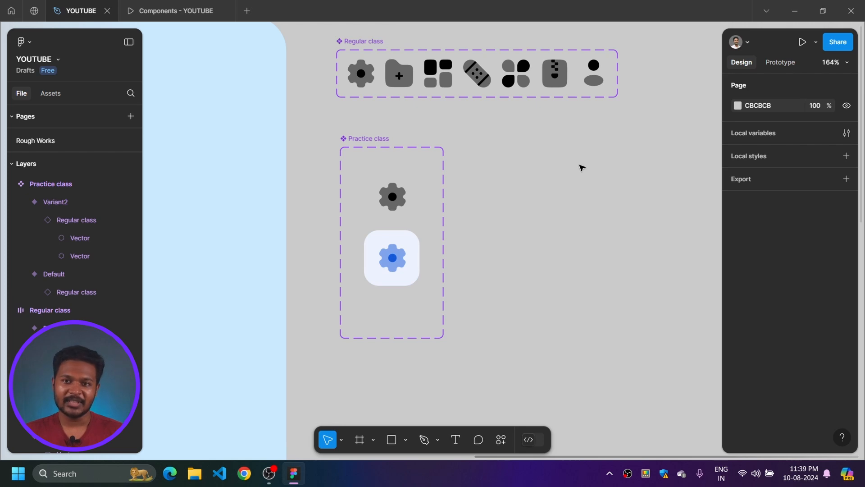
{"action": "left_click", "coordinate": [374, 139]}
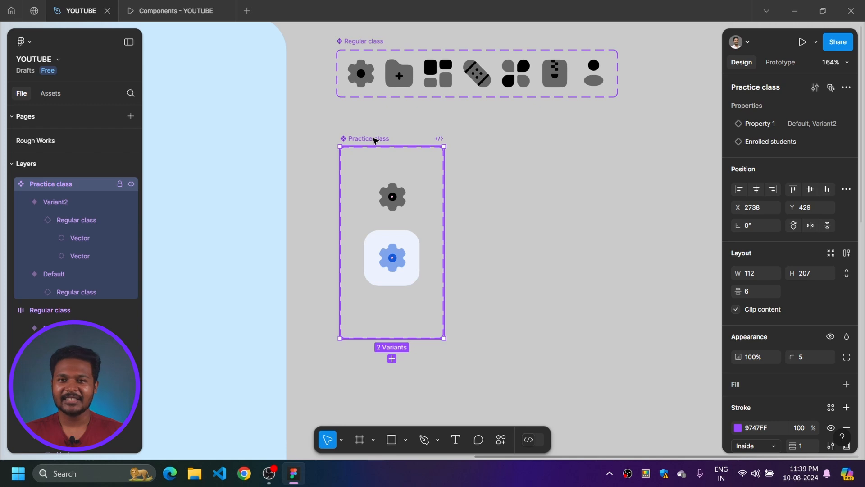
{"action": "double_click", "coordinate": [404, 201]}
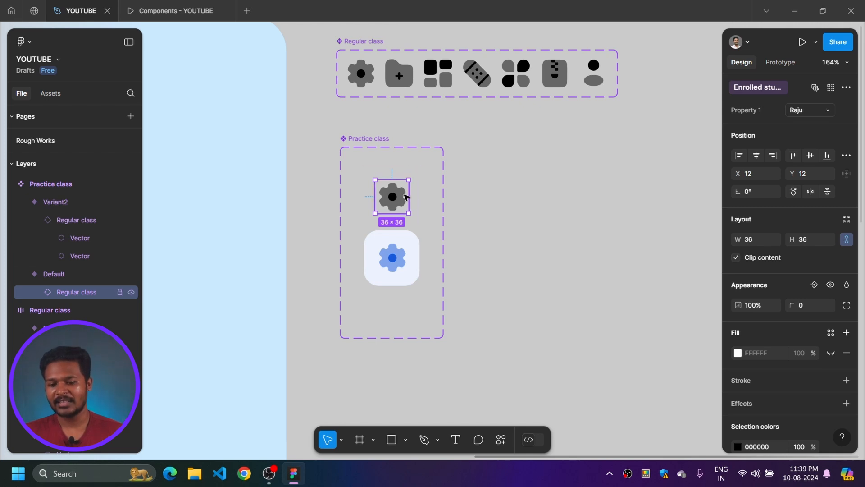
{"action": "left_click", "coordinate": [847, 87]}
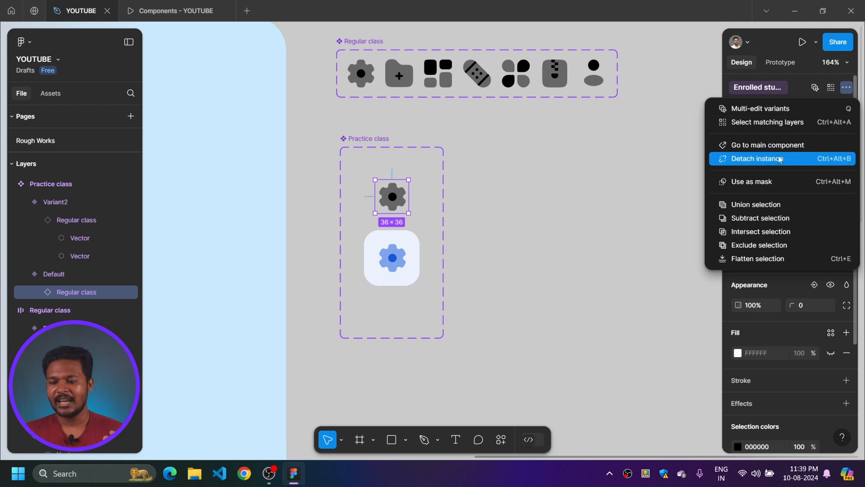
{"action": "left_click", "coordinate": [561, 168]}
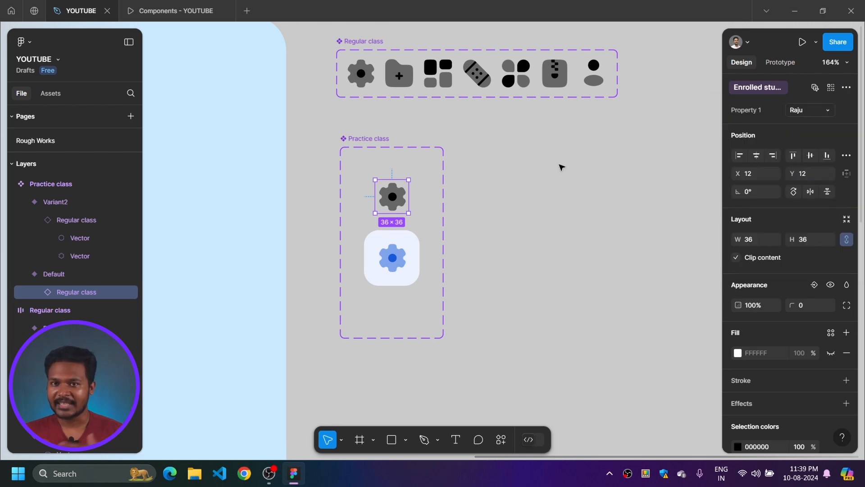
{"action": "left_click", "coordinate": [404, 264]}
{"action": "left_click", "coordinate": [495, 242]}
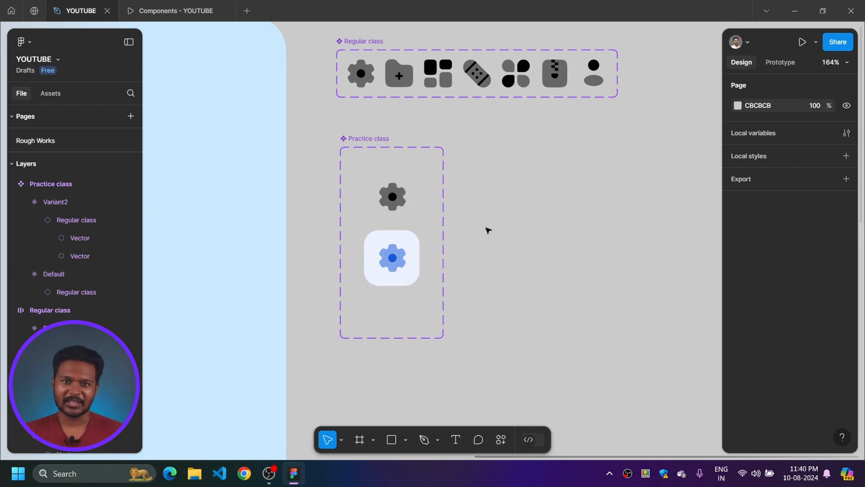
- Widen the Practice class component set to 360, leaving empty space beside its two icon variants
{"action": "scroll", "coordinate": [488, 230], "scroll_direction": "down", "scroll_amount": 5}
{"action": "left_click_drag", "start_coordinate": [506, 295], "coordinate": [593, 227]}
{"action": "left_click_drag", "start_coordinate": [571, 183], "coordinate": [500, 183]}
{"action": "left_click", "coordinate": [479, 131]}
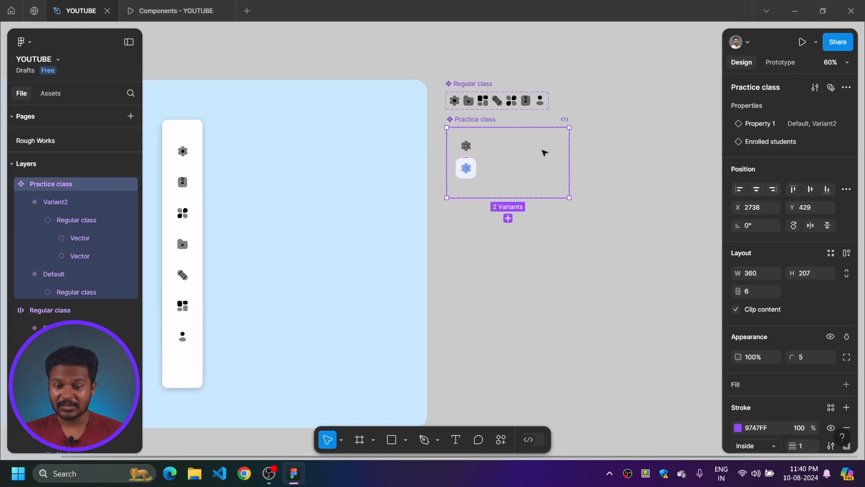
{"action": "scroll", "coordinate": [515, 150], "scroll_direction": "up", "scroll_amount": 3}
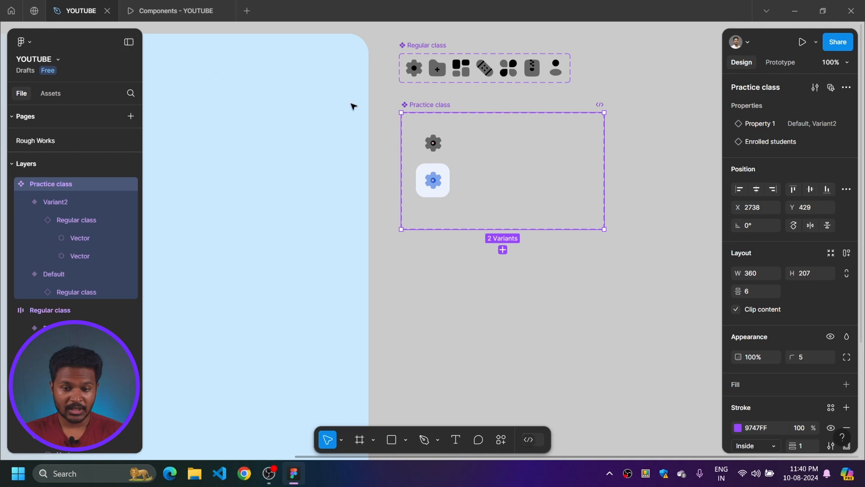
- Check the hover state of the sidebar icons in the prototype preview and return to the design file
{"action": "left_click_drag", "start_coordinate": [570, 273], "coordinate": [683, 191]}
{"action": "scroll", "coordinate": [430, 247], "scroll_direction": "down", "scroll_amount": 2}
{"action": "left_click_drag", "start_coordinate": [199, 321], "coordinate": [370, 230]}
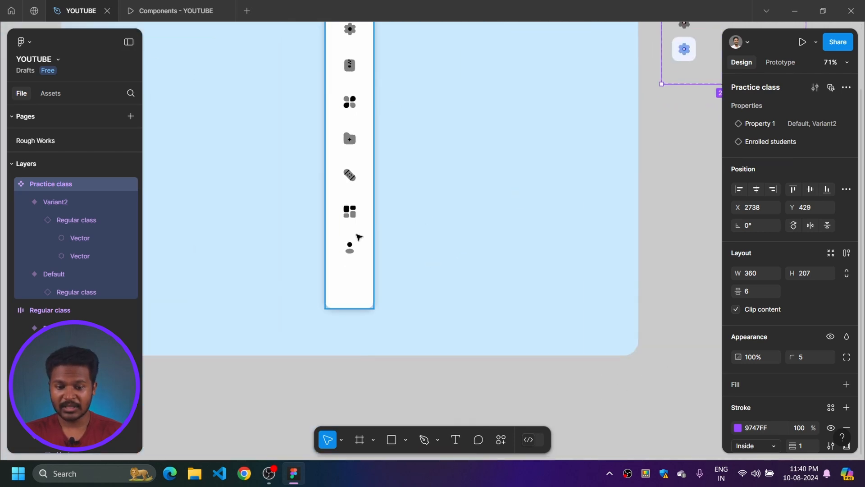
{"action": "left_click", "coordinate": [163, 10]}
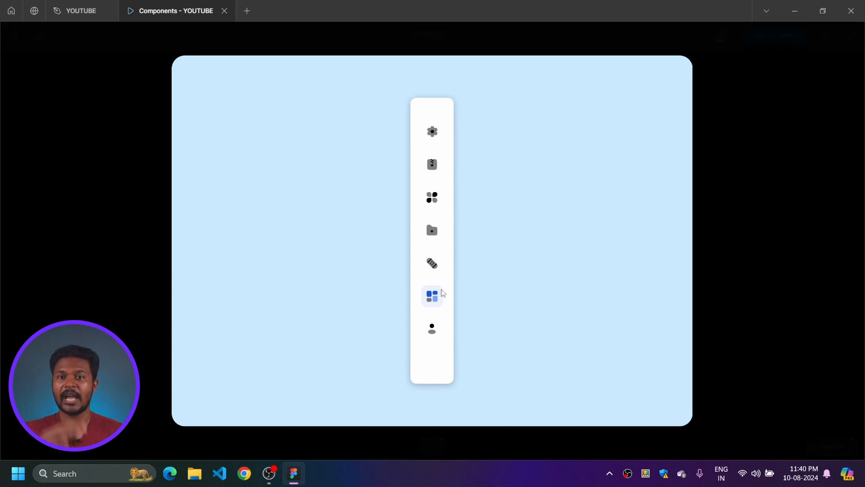
{"action": "left_click", "coordinate": [67, 11]}
- Draw a frame about 210 × 62 in the empty canvas below the Practice class set
{"action": "left_click_drag", "start_coordinate": [572, 235], "coordinate": [356, 362]}
{"action": "scroll", "coordinate": [440, 185], "scroll_direction": "up", "scroll_amount": 5}
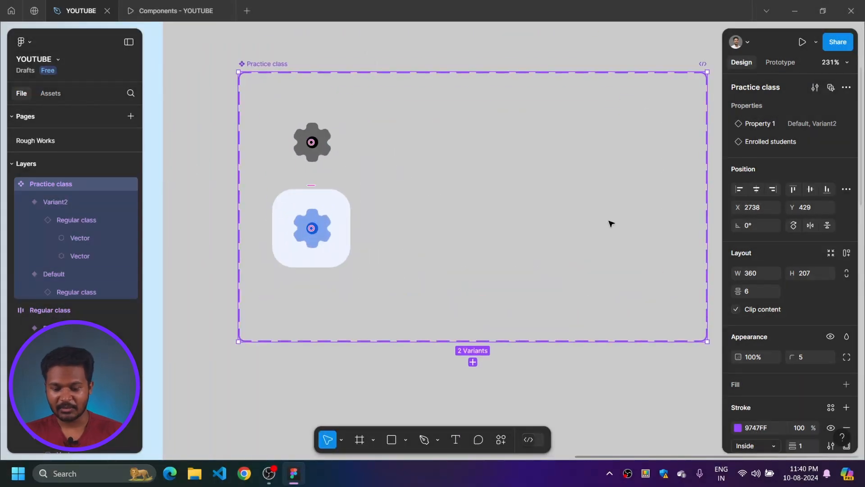
{"action": "key", "text": "f"}
{"action": "scroll", "coordinate": [459, 220], "scroll_direction": "down", "scroll_amount": 4}
{"action": "left_click_drag", "start_coordinate": [283, 247], "coordinate": [556, 326]}
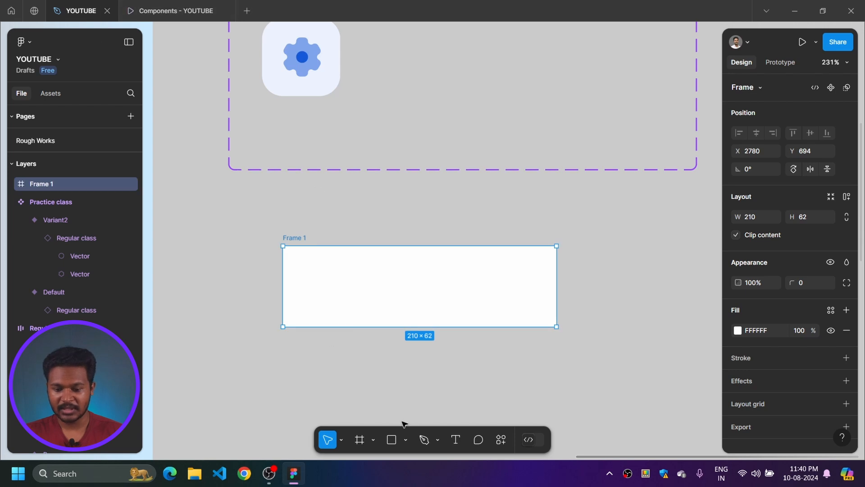
- Add a text layer reading "Name" inside the new frame
{"action": "left_click", "coordinate": [454, 442]}
{"action": "left_click", "coordinate": [339, 282]}
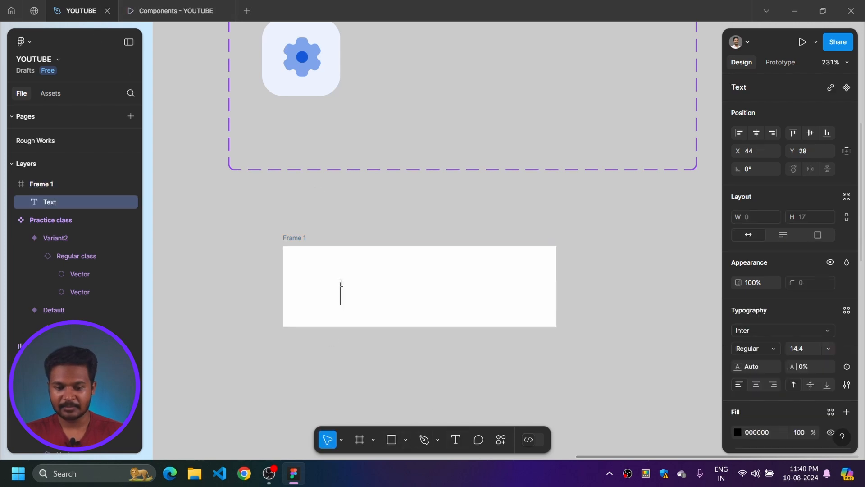
{"action": "type", "text": "Name"}
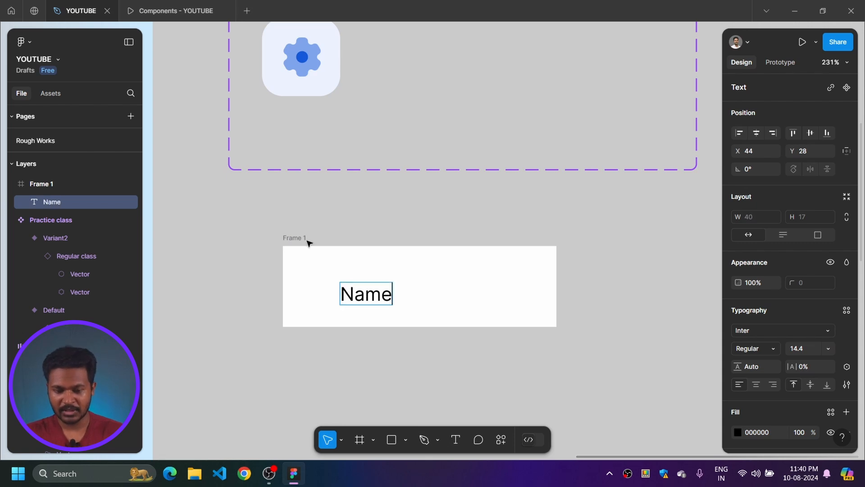
{"action": "key", "text": "Escape"}
{"action": "key", "text": "shift+a"}
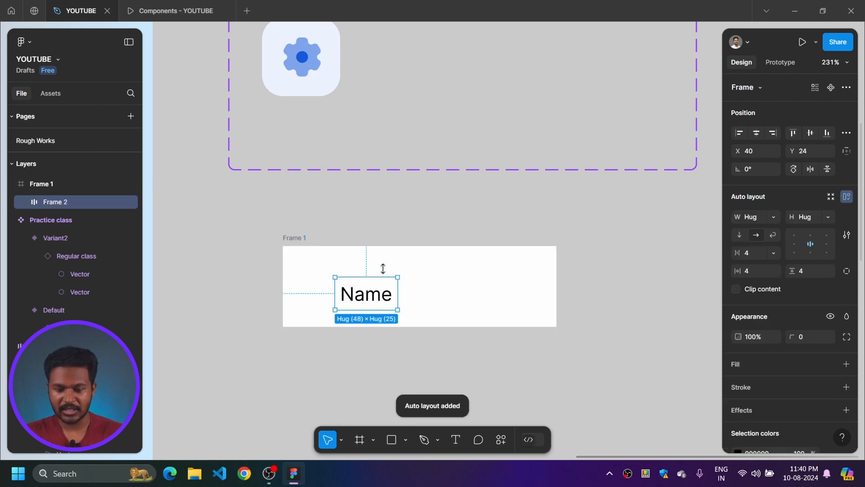
{"action": "key", "text": "ctrl+z"}
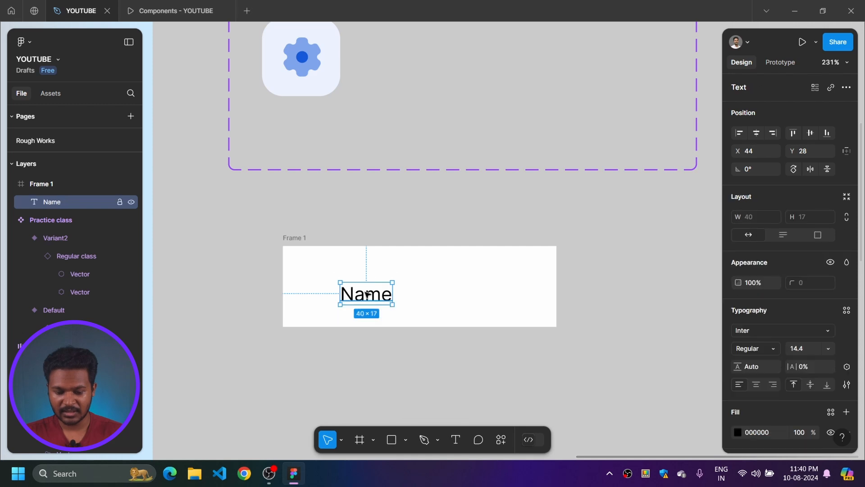
{"action": "key", "text": "Delete"}
{"action": "left_click", "coordinate": [304, 240]}
{"action": "key", "text": "ctrl+z"}
- Move the Name text towards the frame's upper-left corner and apply auto layout to the frame so it hugs the text
{"action": "left_click_drag", "start_coordinate": [350, 290], "coordinate": [322, 276]}
{"action": "left_click", "coordinate": [305, 240]}
{"action": "key", "text": "shift+a"}
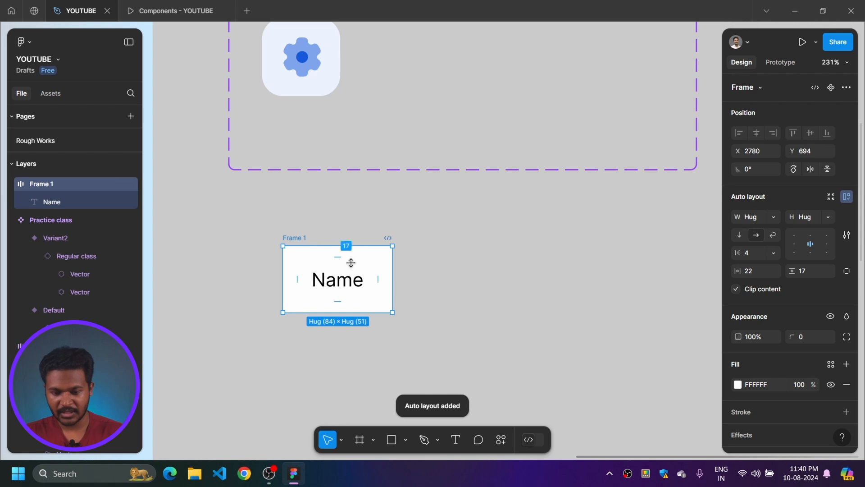
{"action": "mouse_move", "coordinate": [390, 269]}
{"action": "left_mouse_down"}
{"action": "mouse_move", "coordinate": [445, 266]}
{"action": "mouse_move", "coordinate": [403, 272]}
{"action": "left_mouse_up"}
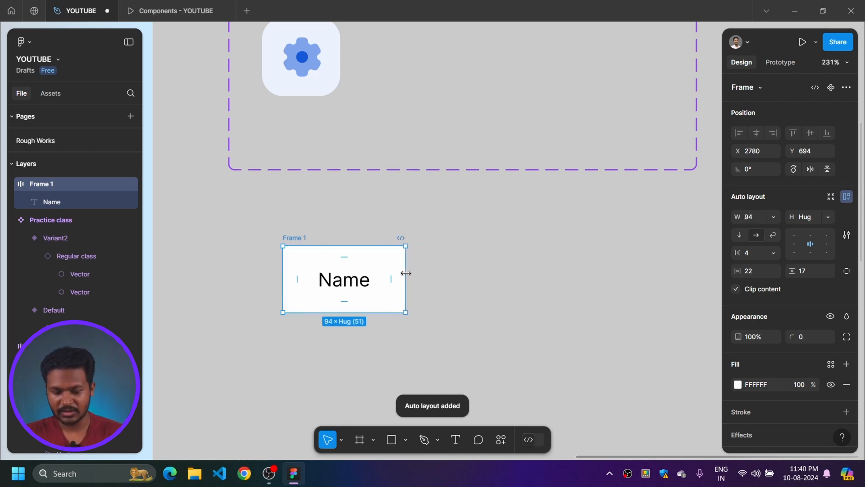
{"action": "left_click_drag", "start_coordinate": [345, 192], "coordinate": [374, 178]}
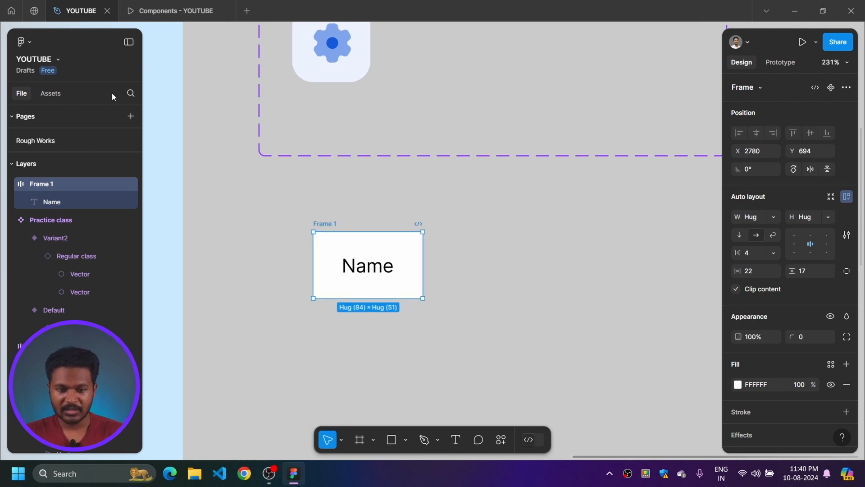
- Draw a triangle about 54 × 54 below the Name frame, rotate it to 90°, and round its corners to 9
{"action": "left_click", "coordinate": [395, 441]}
{"action": "left_click", "coordinate": [402, 438]}
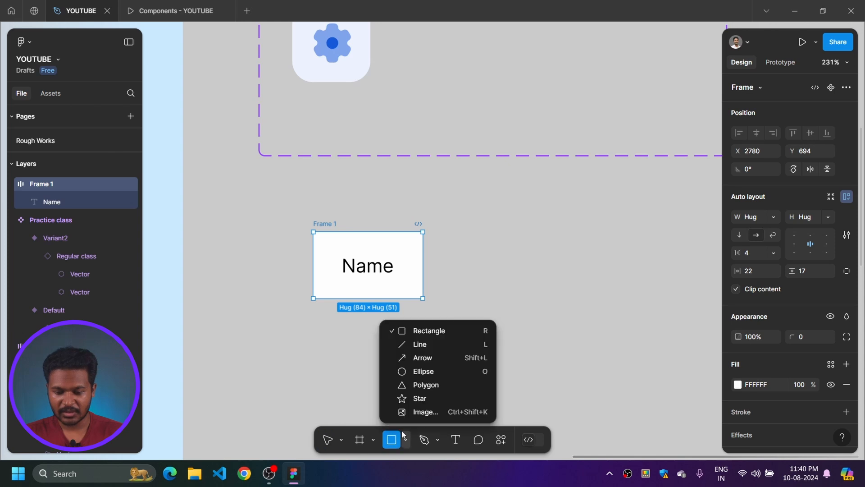
{"action": "left_click", "coordinate": [421, 385]}
{"action": "left_click_drag", "start_coordinate": [333, 348], "coordinate": [404, 418]}
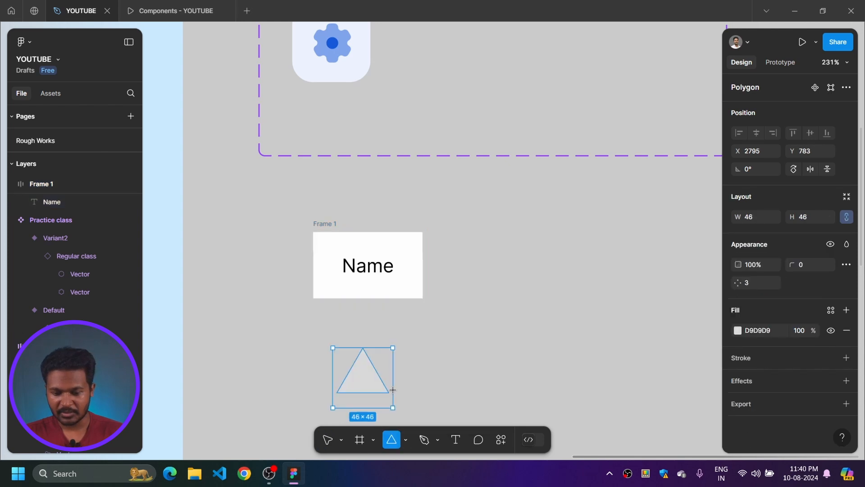
{"action": "left_click_drag", "start_coordinate": [413, 344], "coordinate": [329, 336]}
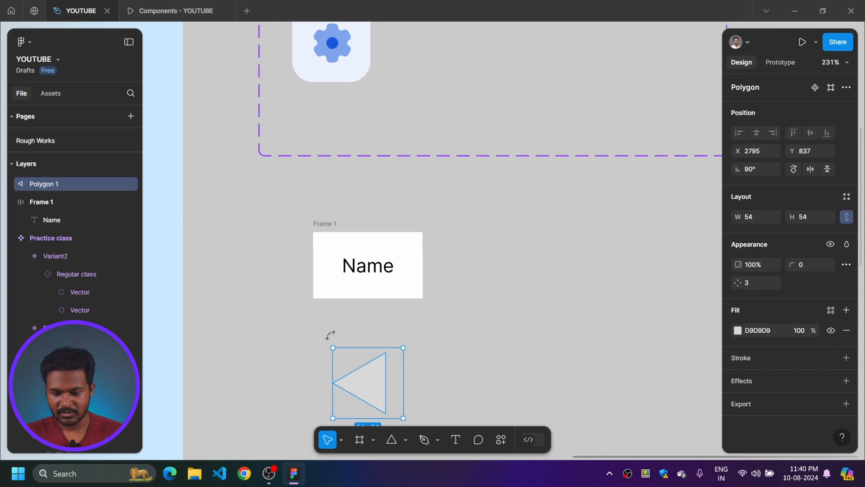
{"action": "left_click_drag", "start_coordinate": [794, 265], "coordinate": [35, 265]}
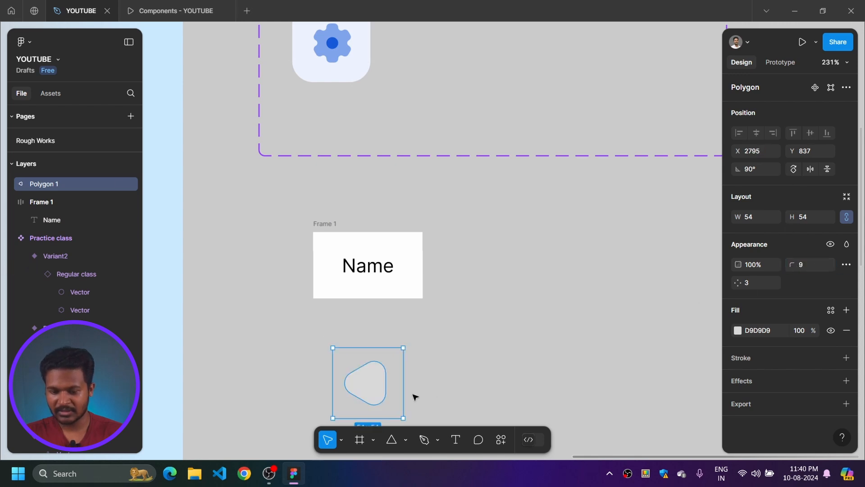
- Place the triangle inside the Name frame with absolute positioning, straddling the frame's left edge at about X -27, Y 51
{"action": "left_click_drag", "start_coordinate": [371, 386], "coordinate": [315, 272]}
{"action": "key", "text": "Delete"}
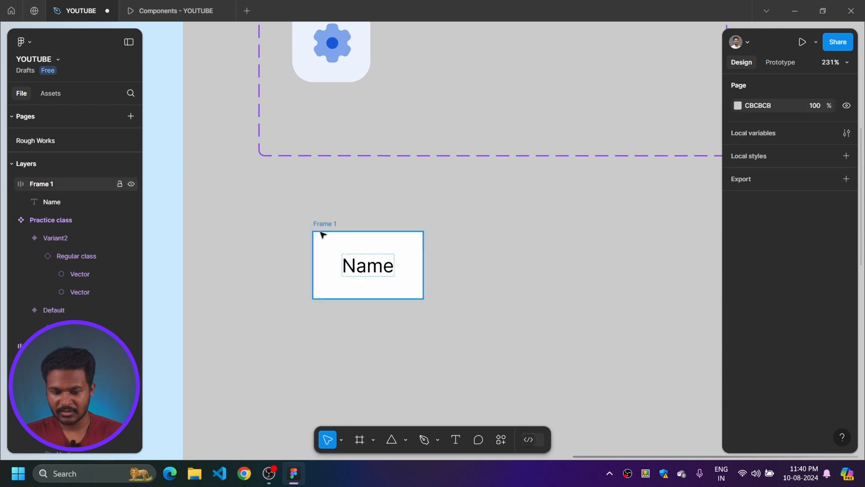
{"action": "left_click", "coordinate": [325, 225]}
{"action": "key", "text": "ctrl+v"}
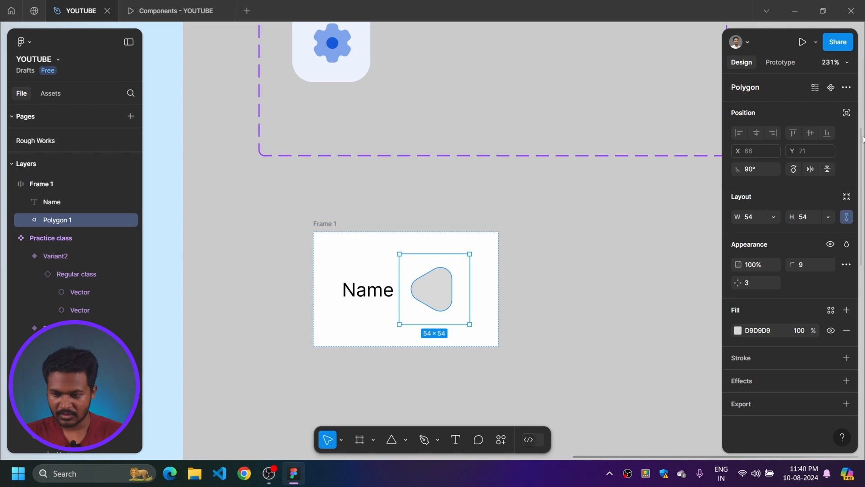
{"action": "left_click", "coordinate": [846, 114]}
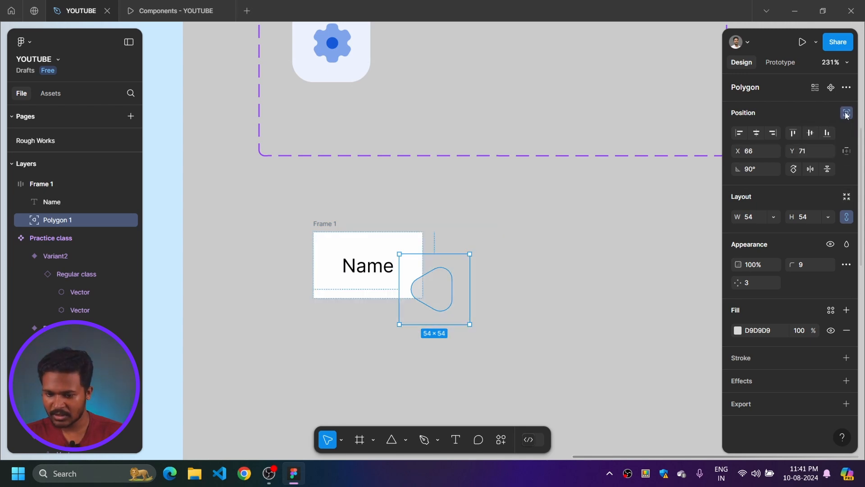
{"action": "left_click_drag", "start_coordinate": [427, 289], "coordinate": [291, 263]}
- Turn off content clipping on the Name frame
{"action": "left_click", "coordinate": [339, 223]}
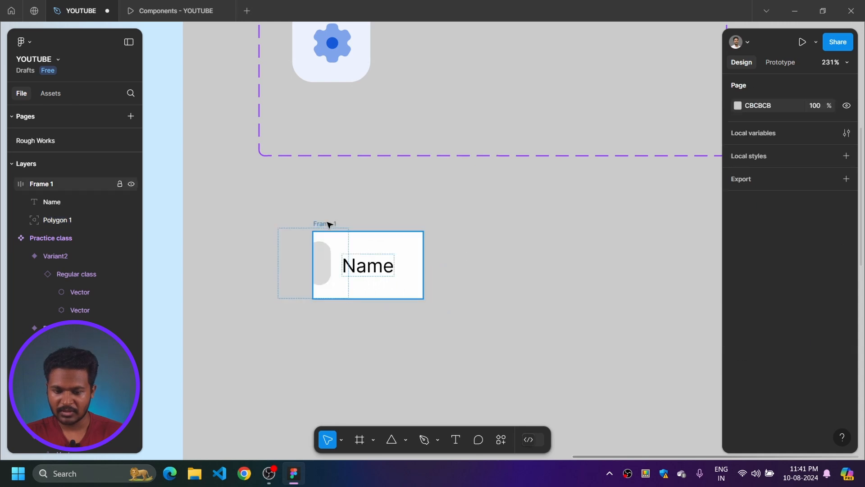
{"action": "left_click", "coordinate": [326, 224]}
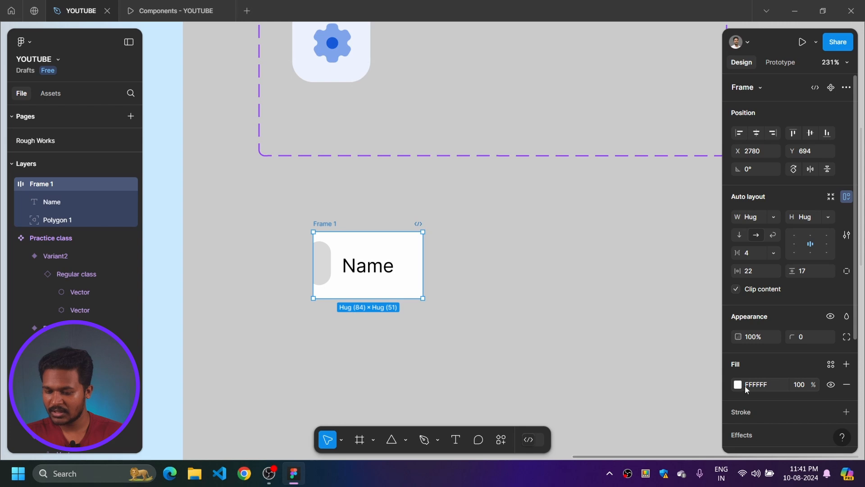
{"action": "left_click", "coordinate": [735, 290]}
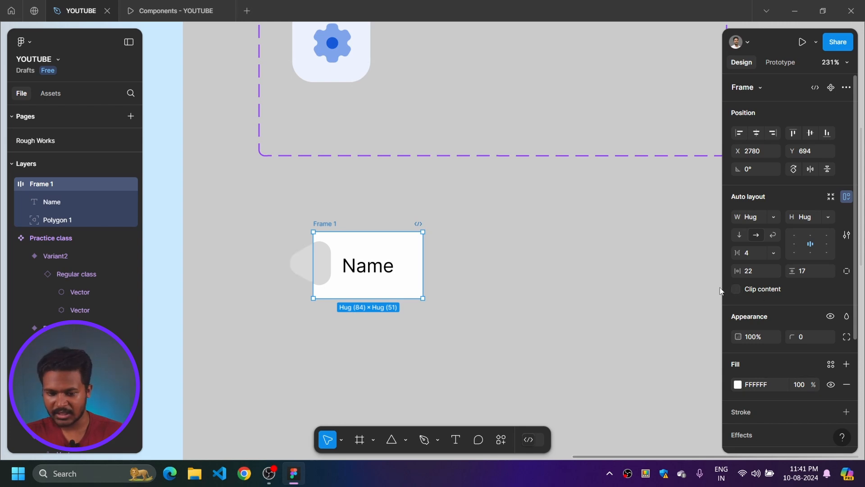
{"action": "left_click", "coordinate": [320, 199]}
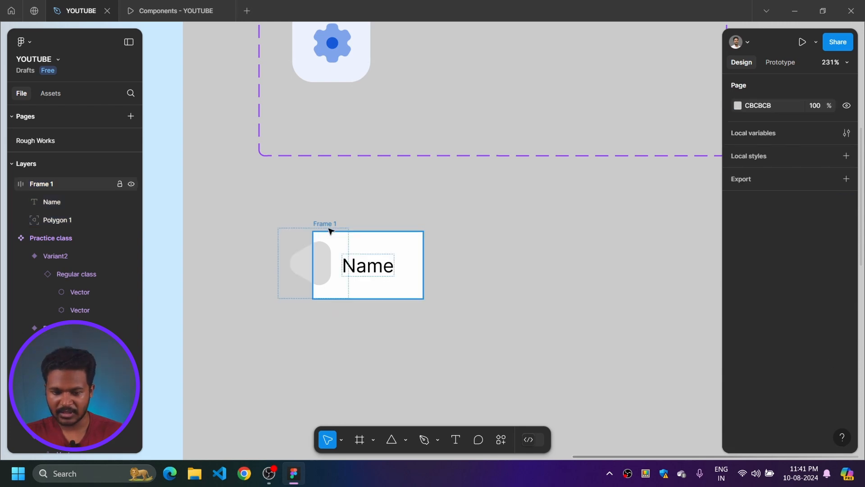
- Set the Name frame's fill colour to black, 000000
{"action": "left_click", "coordinate": [328, 267]}
{"action": "left_click", "coordinate": [372, 243]}
{"action": "scroll", "coordinate": [823, 337], "scroll_direction": "down", "scroll_amount": 3}
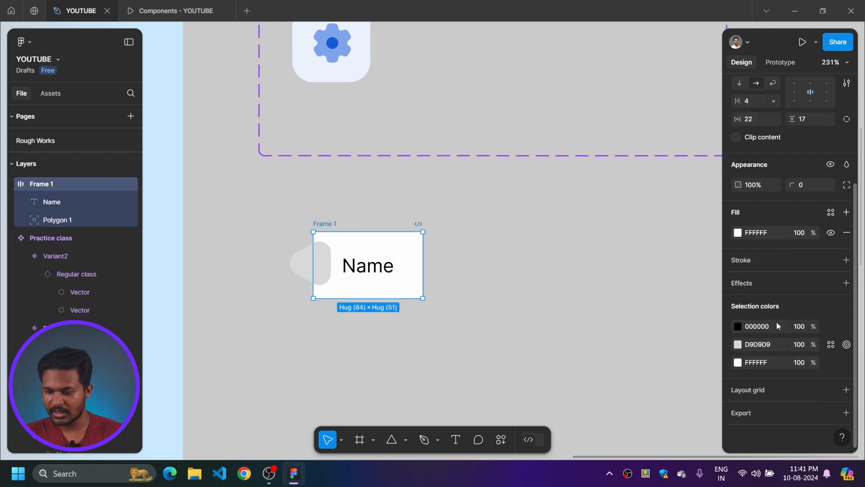
{"action": "left_click", "coordinate": [737, 233]}
{"action": "left_click", "coordinate": [629, 310]}
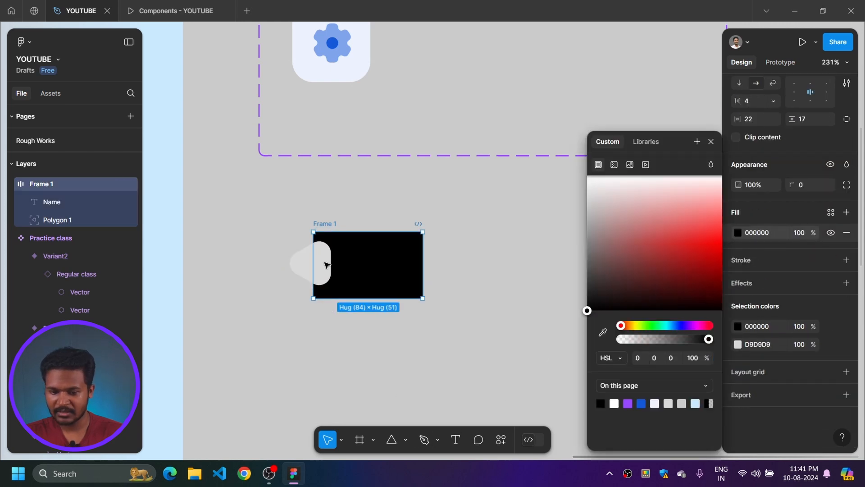
- Change the rounded triangle's fill to black to match the Name frame
{"action": "left_click", "coordinate": [302, 273]}
{"action": "scroll", "coordinate": [727, 248], "scroll_direction": "up", "scroll_amount": 3}
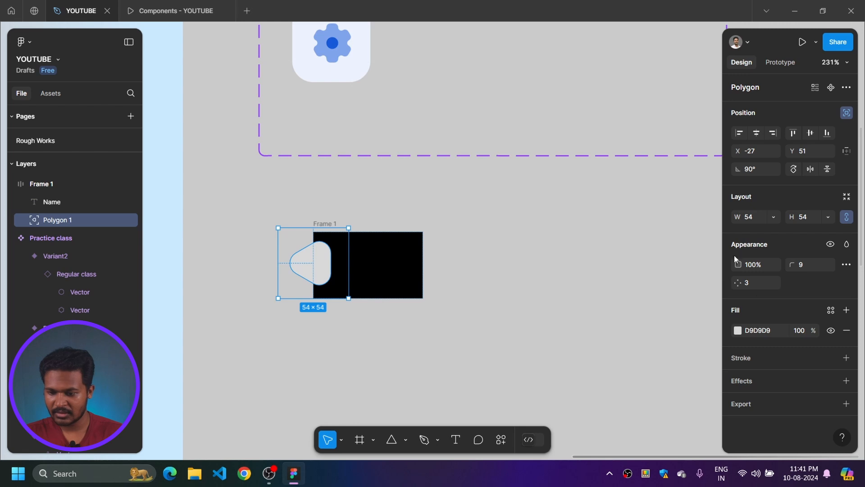
{"action": "left_click", "coordinate": [738, 330]}
{"action": "left_click", "coordinate": [587, 309]}
{"action": "left_click", "coordinate": [481, 277]}
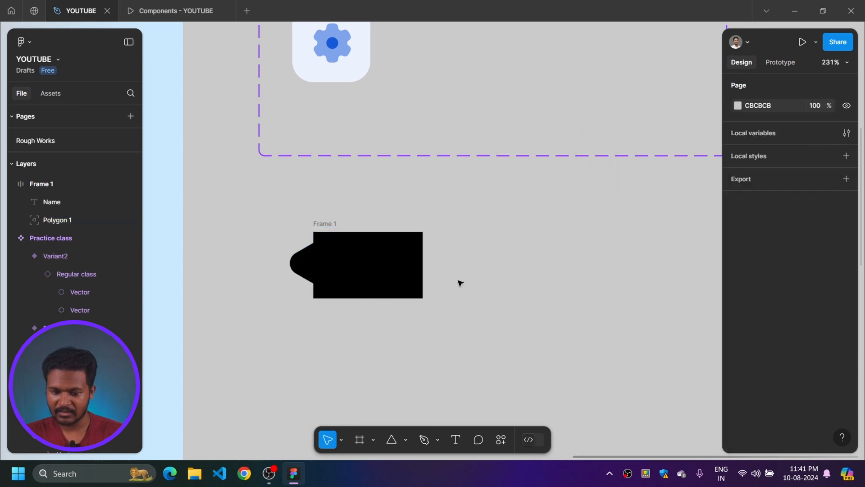
- Round the corners of the black Name label frame with a radius of 8
{"action": "left_click_drag", "start_coordinate": [443, 289], "coordinate": [523, 242]}
{"action": "left_click", "coordinate": [455, 208]}
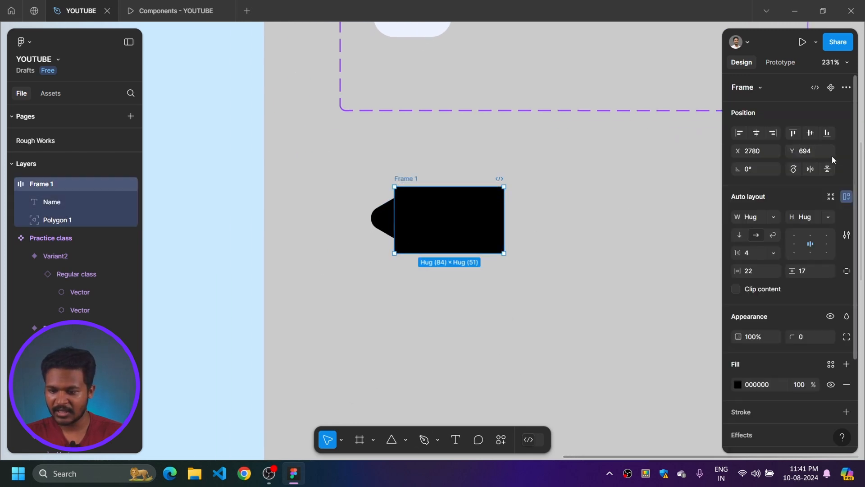
{"action": "left_click_drag", "start_coordinate": [793, 337], "coordinate": [22, 341]}
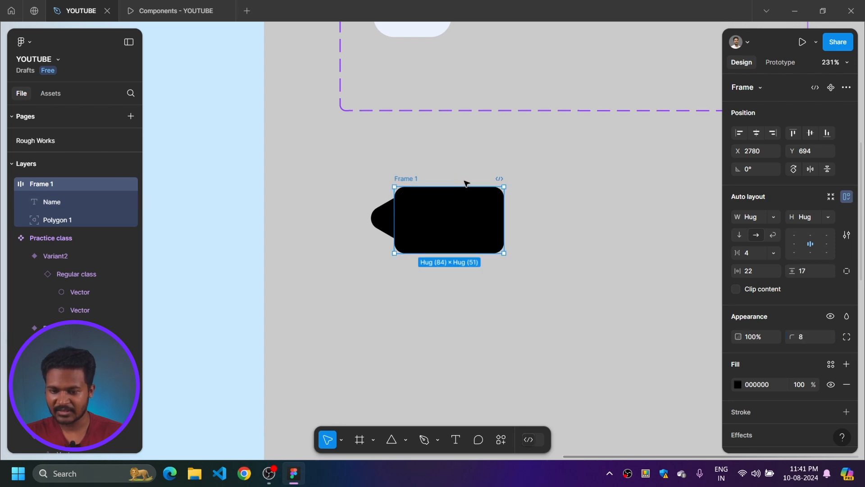
- Change the fill of the Name text inside the label to white, FFFFFF
{"action": "left_click", "coordinate": [445, 227]}
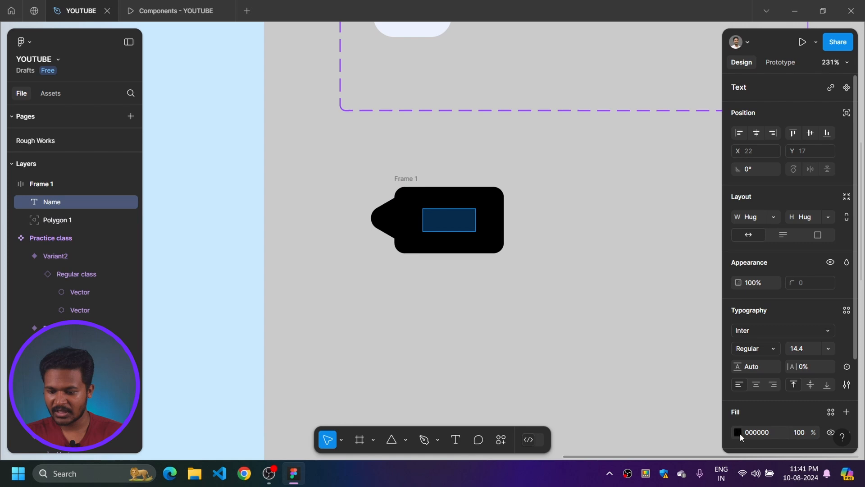
{"action": "left_click", "coordinate": [738, 432]}
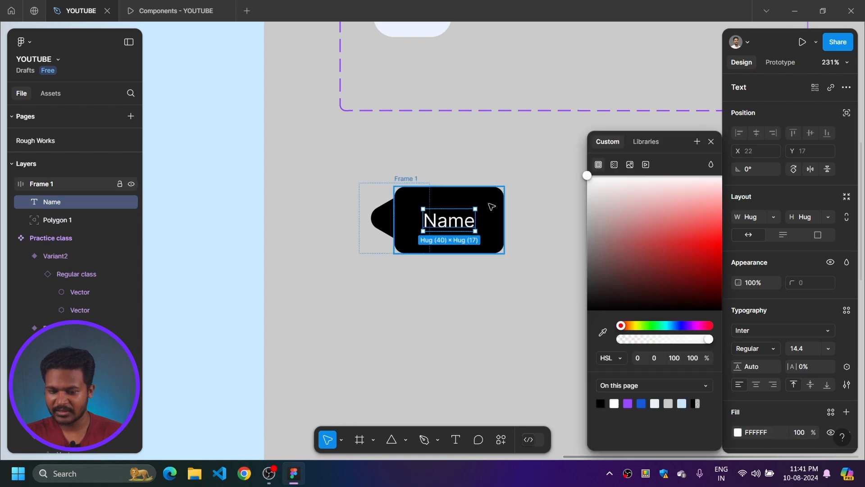
{"action": "left_click", "coordinate": [490, 198]}
- Change the black shared by the label frame and its pointer to grey, 7D7D7D, through the frame's selection colours
{"action": "left_click", "coordinate": [386, 215]}
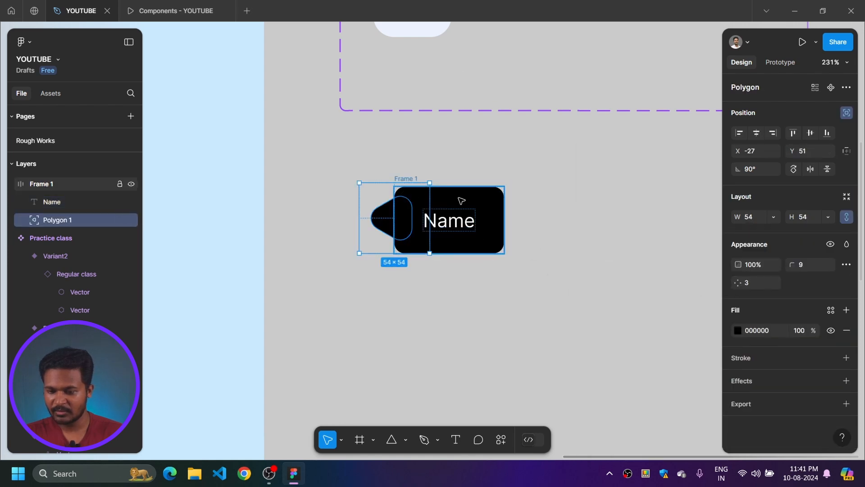
{"action": "left_click", "coordinate": [411, 180]}
{"action": "scroll", "coordinate": [777, 350], "scroll_direction": "down", "scroll_amount": 3}
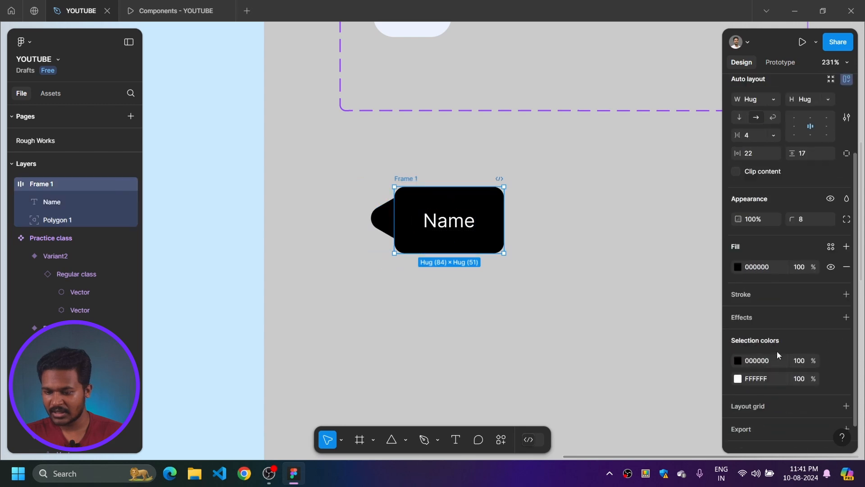
{"action": "left_click", "coordinate": [738, 344]}
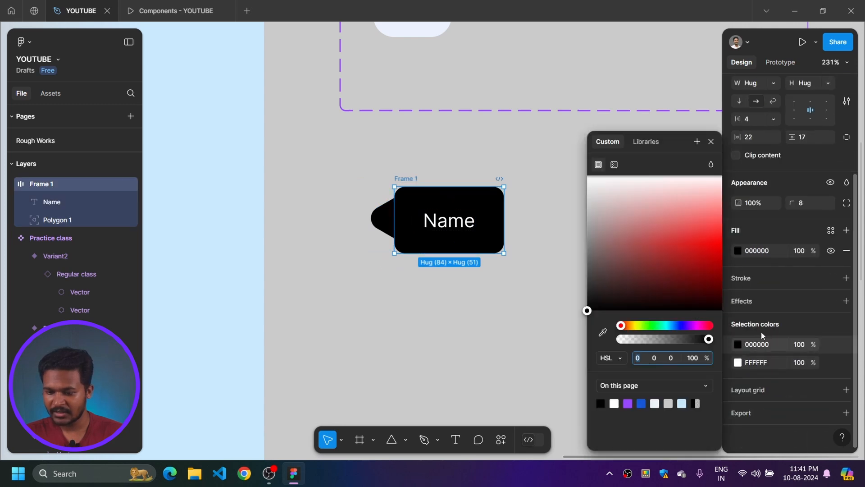
{"action": "left_click_drag", "start_coordinate": [622, 272], "coordinate": [475, 334]}
{"action": "left_click", "coordinate": [538, 289]}
- Cut the Name label and paste it into the highlighted Variant2 icon, placing it beside the icon at X 88, Y 4
{"action": "scroll", "coordinate": [538, 290], "scroll_direction": "down", "scroll_amount": 2}
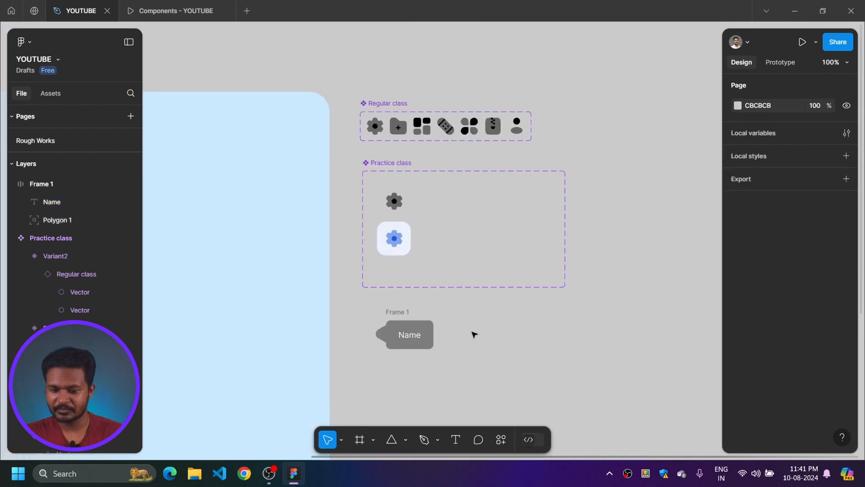
{"action": "left_click", "coordinate": [397, 312]}
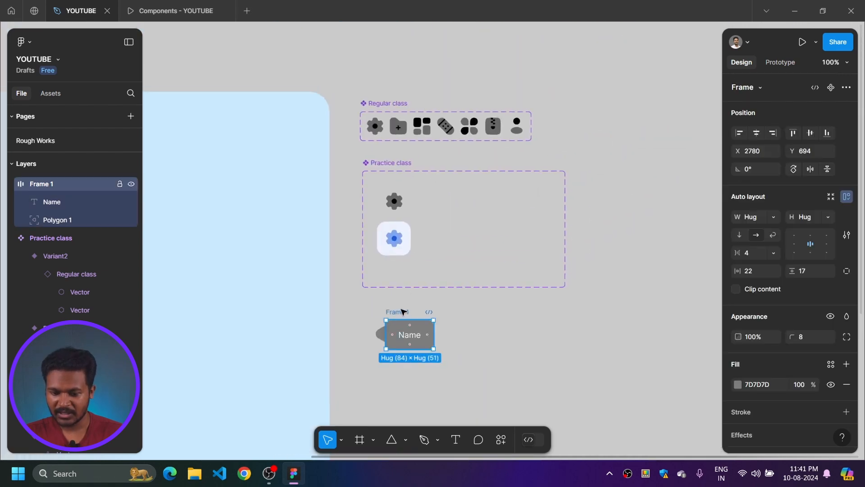
{"action": "key", "text": "Delete"}
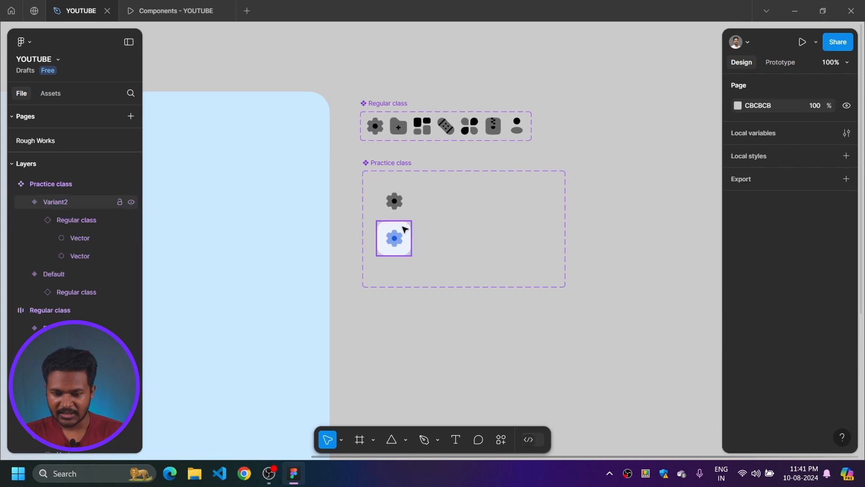
{"action": "left_click", "coordinate": [404, 229]}
{"action": "key", "text": "ctrl+z"}
{"action": "scroll", "coordinate": [410, 246], "scroll_direction": "up", "scroll_amount": 5}
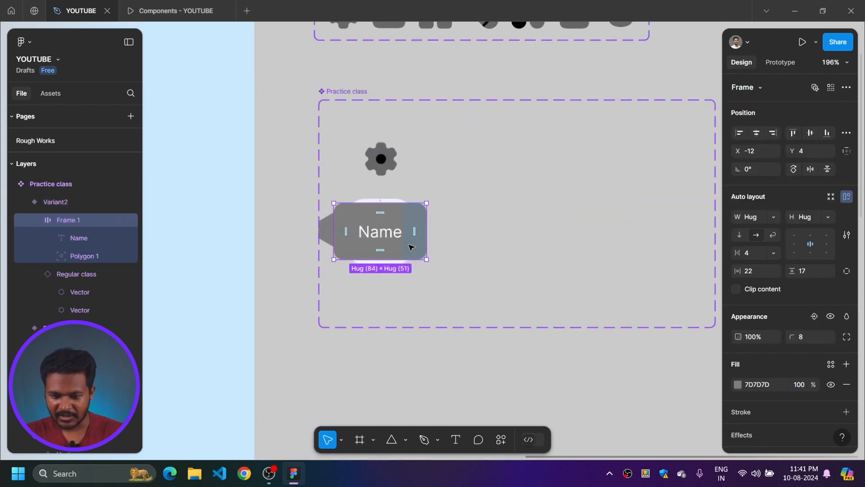
{"action": "key", "text": "shift+Right"}
{"action": "key", "text": "shift+Right"}
{"action": "key", "text": "shift+Right"}
{"action": "key", "text": "shift+Right"}
{"action": "key", "text": "shift+Right"}
{"action": "key", "text": "shift+Right"}
{"action": "key", "text": "shift+Right"}
{"action": "key", "text": "shift+Right"}
{"action": "key", "text": "shift+Right"}
{"action": "key", "text": "shift+Right"}
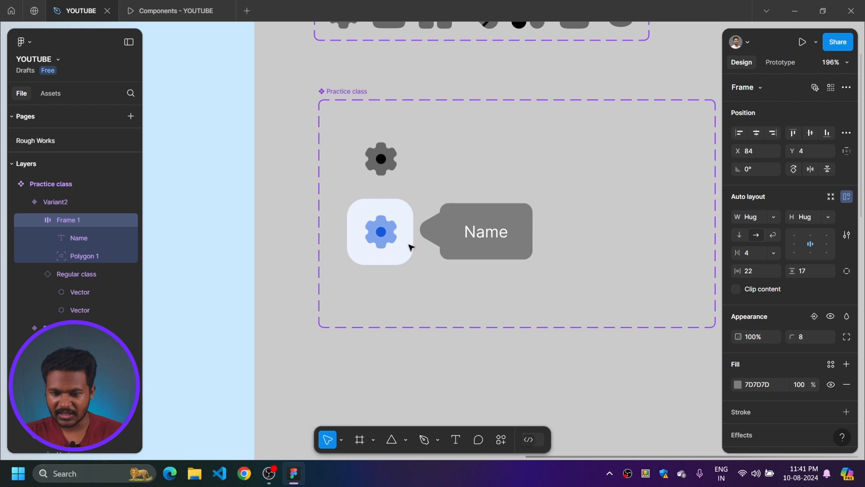
- Move the pointer triangle of the label in Variant2 down to Y 54
{"action": "scroll", "coordinate": [428, 232], "scroll_direction": "up", "scroll_amount": 3}
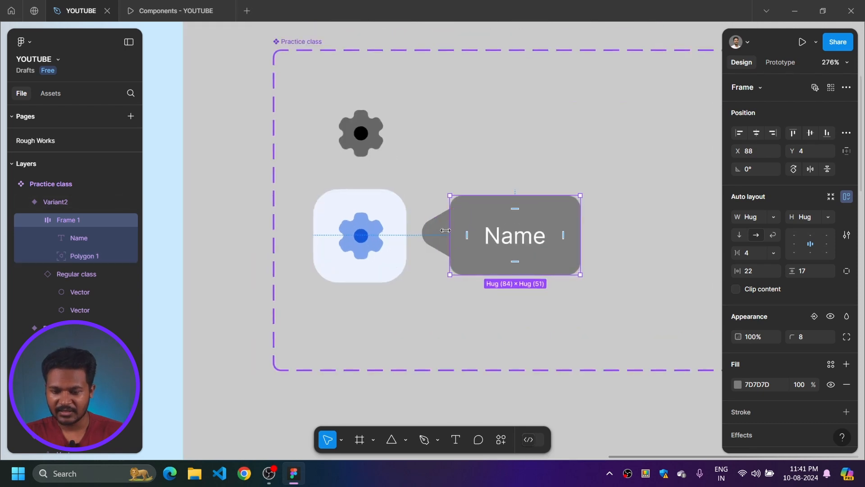
{"action": "left_click", "coordinate": [439, 231]}
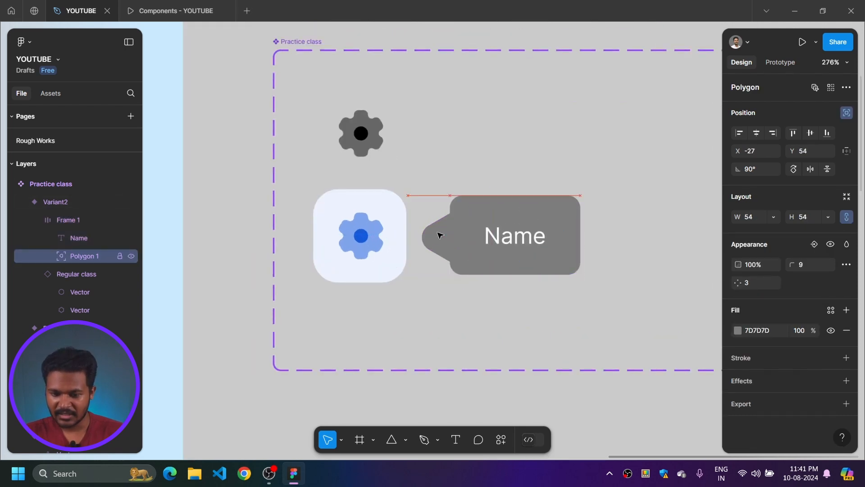
{"action": "left_click", "coordinate": [596, 172]}
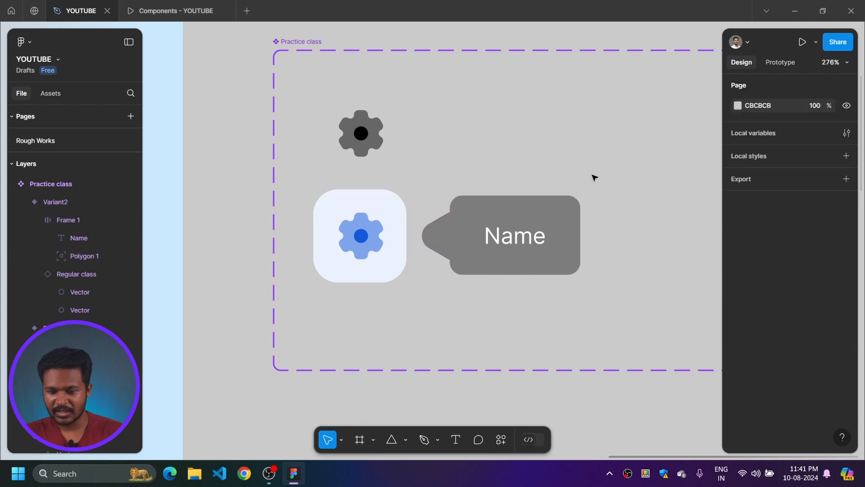
- Paste the Name label into the Default icon variant and move it beside the gear icon at X 84, Y 4
{"action": "left_click", "coordinate": [446, 223]}
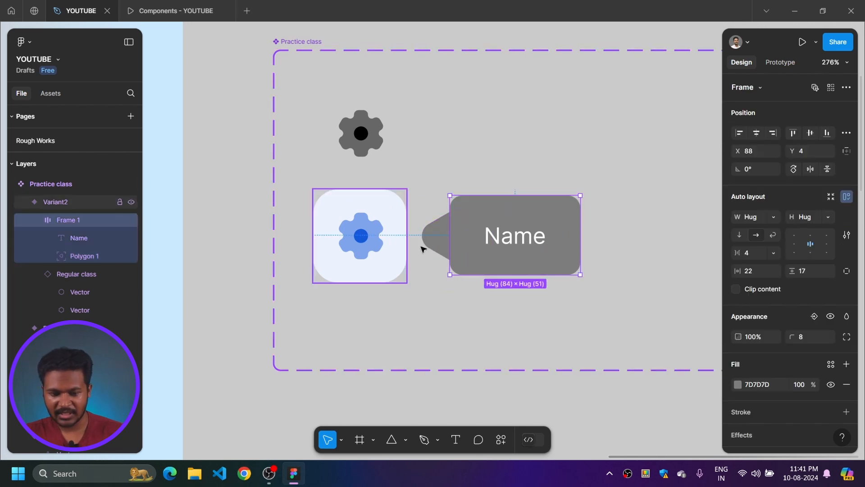
{"action": "scroll", "coordinate": [419, 245], "scroll_direction": "down", "scroll_amount": 3}
{"action": "left_click", "coordinate": [378, 166]}
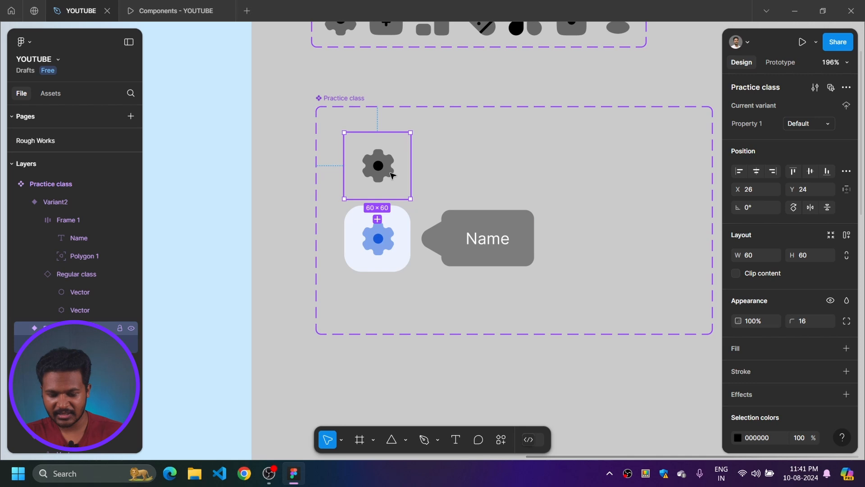
{"action": "key", "text": "ctrl+v"}
{"action": "key", "text": "Right"}
{"action": "key", "text": "Right"}
{"action": "key", "text": "Right"}
{"action": "key", "text": "Right"}
{"action": "key", "text": "Right"}
{"action": "key", "text": "Right"}
{"action": "key", "text": "Right"}
{"action": "key", "text": "Right"}
{"action": "key", "text": "Right"}
{"action": "key", "text": "Right"}
{"action": "key", "text": "Right"}
{"action": "key", "text": "Right"}
{"action": "key", "text": "Right"}
{"action": "key", "text": "Right"}
{"action": "key", "text": "Right"}
{"action": "key", "text": "Right"}
{"action": "key", "text": "Right"}
{"action": "key", "text": "Right"}
{"action": "key", "text": "Right"}
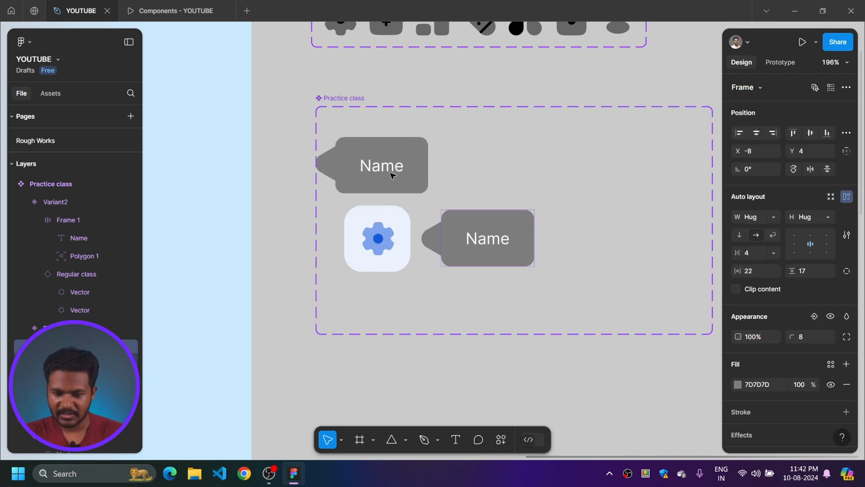
{"action": "key", "text": "Right"}
{"action": "key", "text": "Right"}
{"action": "key", "text": "Right"}
{"action": "key", "text": "Right"}
{"action": "key", "text": "Right"}
{"action": "key", "text": "Right"}
{"action": "key", "text": "Right"}
{"action": "key", "text": "Right"}
{"action": "key", "text": "Right"}
{"action": "key", "text": "Right"}
{"action": "key", "text": "Right"}
{"action": "key", "text": "Right"}
{"action": "key", "text": "Right"}
{"action": "key", "text": "Right"}
{"action": "key", "text": "Right"}
{"action": "key", "text": "Right"}
{"action": "key", "text": "Right"}
{"action": "key", "text": "Right"}
{"action": "key", "text": "Right"}
{"action": "key", "text": "Right"}
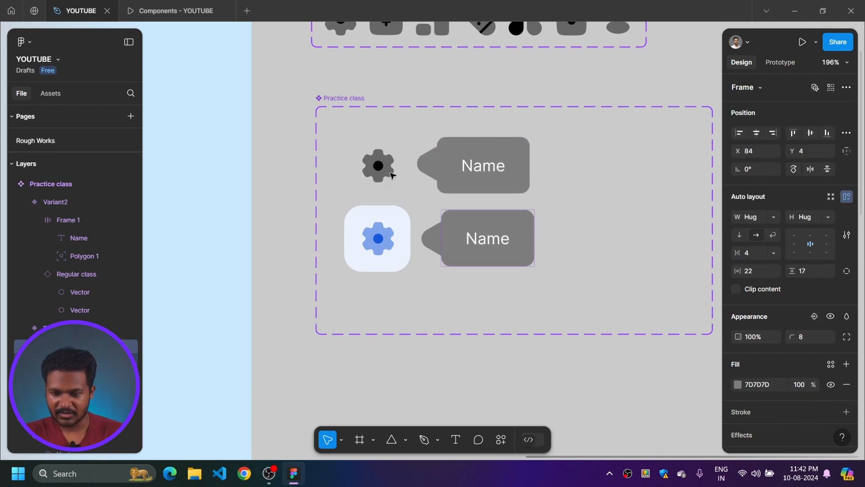
- Move the pointer triangle of the label in the Default variant down to Y 53
{"action": "scroll", "coordinate": [428, 193], "scroll_direction": "up", "scroll_amount": 5}
{"action": "double_click", "coordinate": [431, 163]}
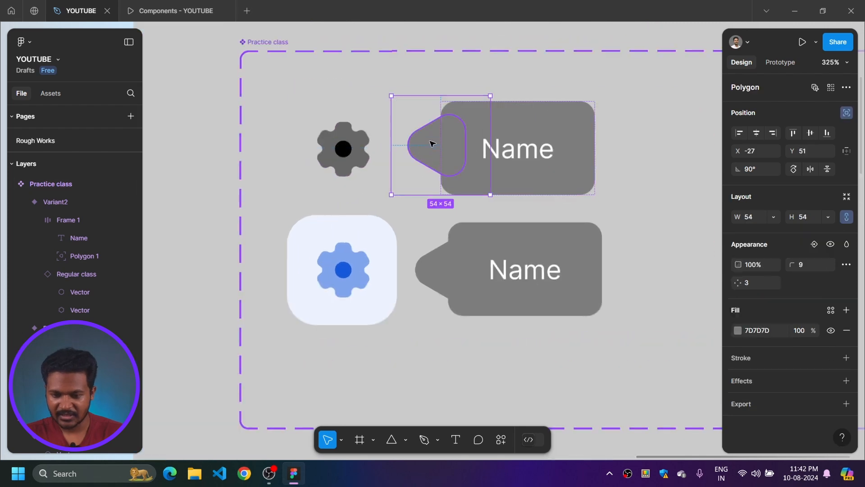
{"action": "key", "text": "Down"}
{"action": "key", "text": "Down"}
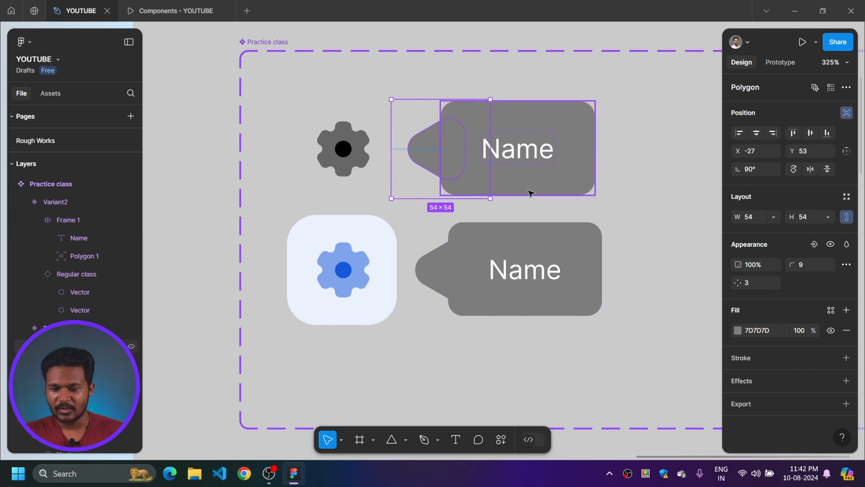
{"action": "scroll", "coordinate": [531, 193], "scroll_direction": "down", "scroll_amount": 3}
{"action": "left_click", "coordinate": [608, 189]}
- Hide the Name label frame in the Default variant of the Practice class component
{"action": "scroll", "coordinate": [621, 195], "scroll_direction": "down", "scroll_amount": 5}
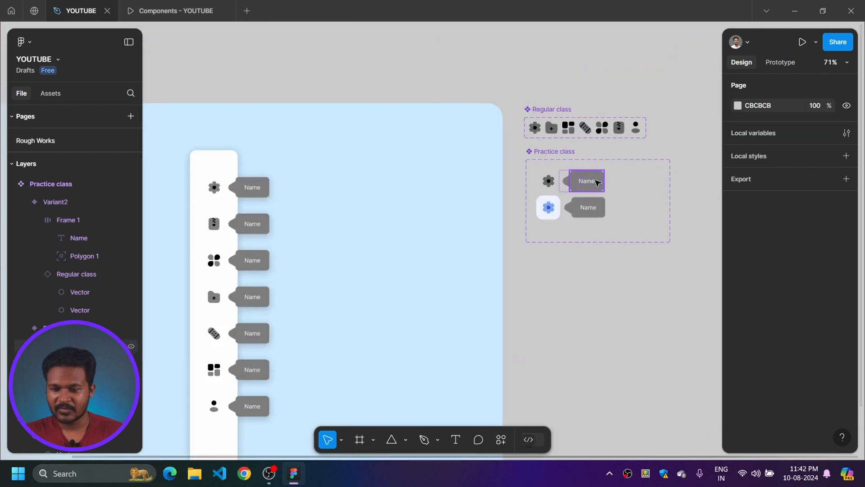
{"action": "scroll", "coordinate": [585, 177], "scroll_direction": "up", "scroll_amount": 4}
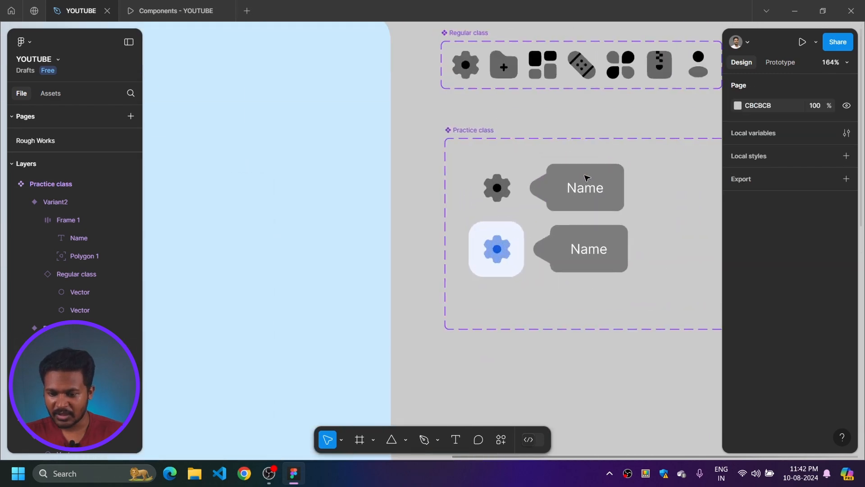
{"action": "scroll", "coordinate": [543, 169], "scroll_direction": "up", "scroll_amount": 4}
{"action": "left_click", "coordinate": [555, 172]}
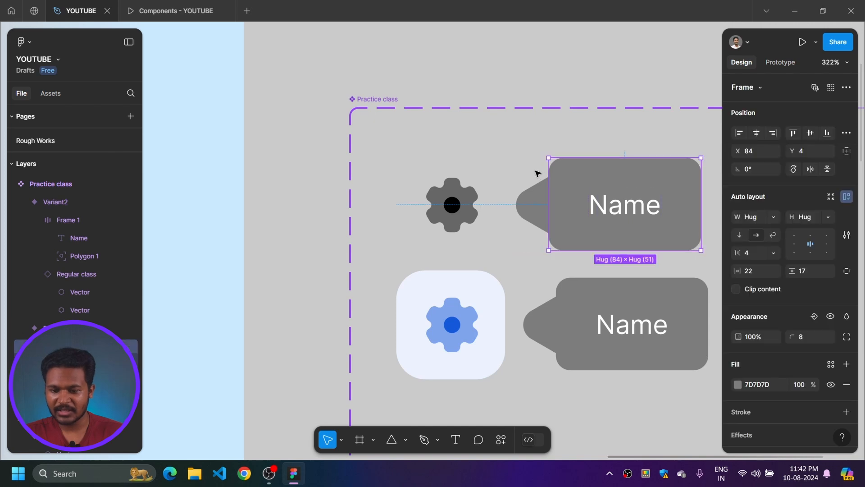
{"action": "left_click", "coordinate": [532, 203]}
{"action": "key", "text": "Escape"}
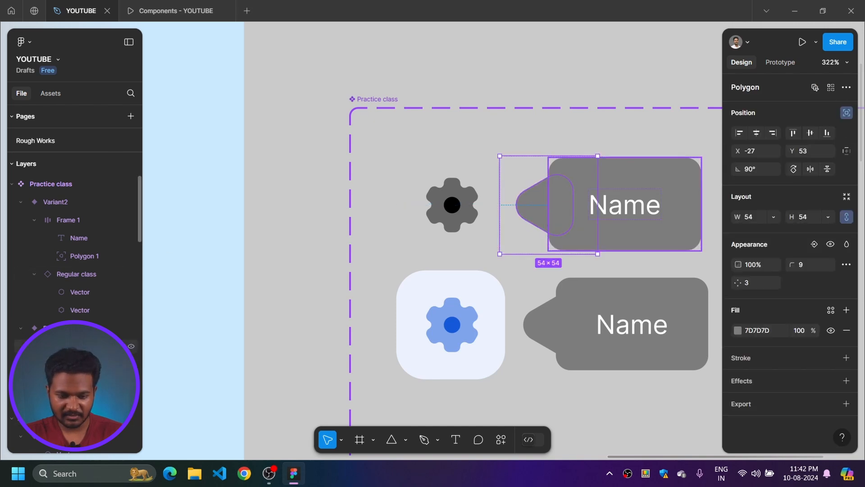
{"action": "left_click", "coordinate": [132, 347]}
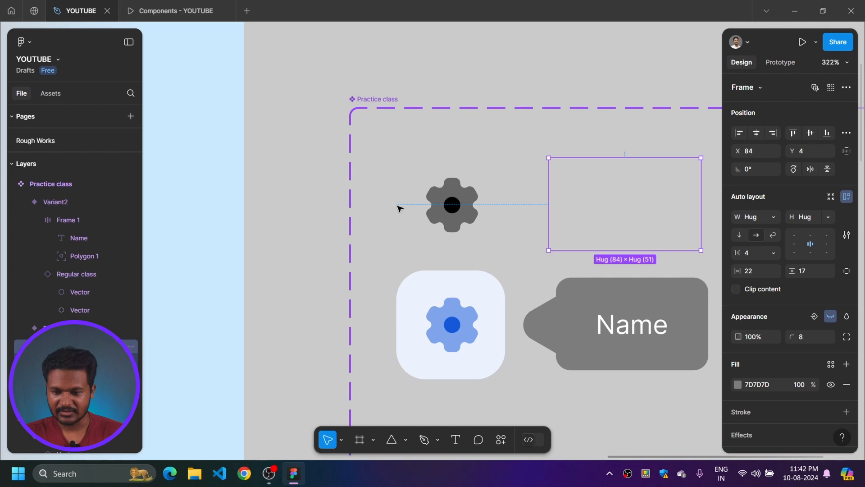
{"action": "scroll", "coordinate": [420, 182], "scroll_direction": "down", "scroll_amount": 4}
{"action": "left_click_drag", "start_coordinate": [479, 300], "coordinate": [402, 283]}
{"action": "left_click", "coordinate": [432, 271]}
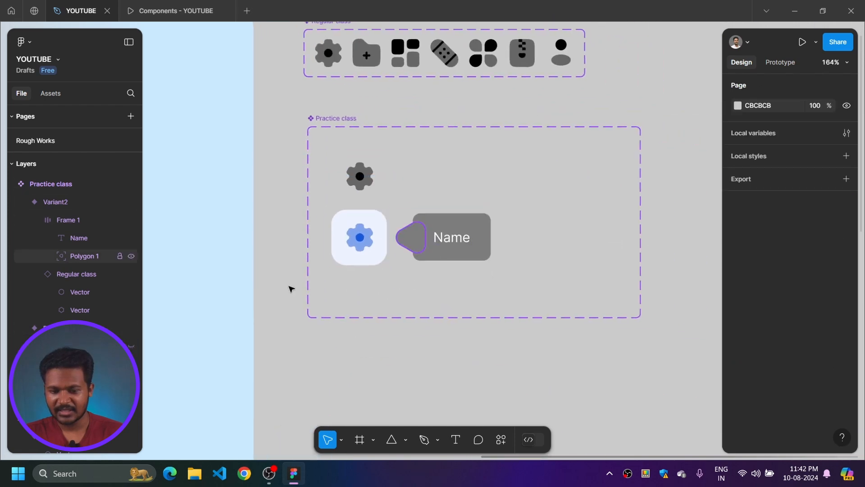
- Run the Components prototype preview, check the Name label while hovering the sidebar icons, and return to the design file
{"action": "left_click", "coordinate": [94, 347]}
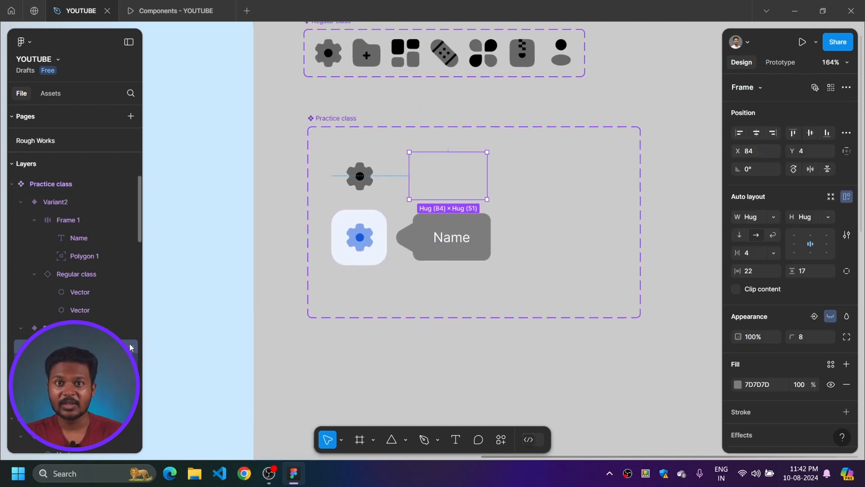
{"action": "scroll", "coordinate": [395, 248], "scroll_direction": "up", "scroll_amount": 3, "text": "ctrl"}
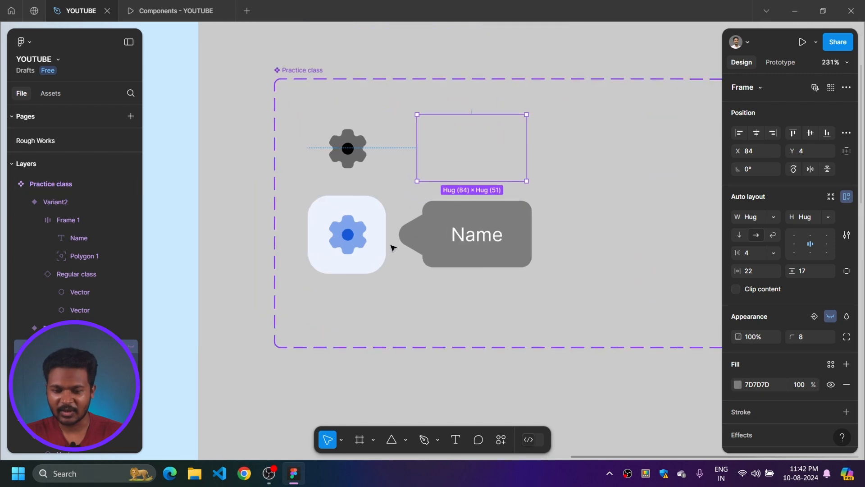
{"action": "left_click_drag", "start_coordinate": [444, 334], "coordinate": [448, 350]}
{"action": "scroll", "coordinate": [448, 350], "scroll_direction": "down", "scroll_amount": 5}
{"action": "left_click_drag", "start_coordinate": [411, 380], "coordinate": [573, 187]}
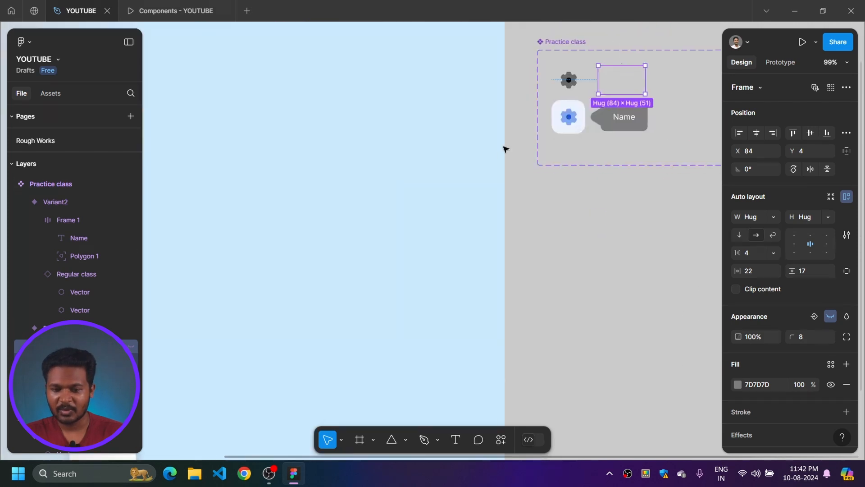
{"action": "left_click", "coordinate": [145, 13]}
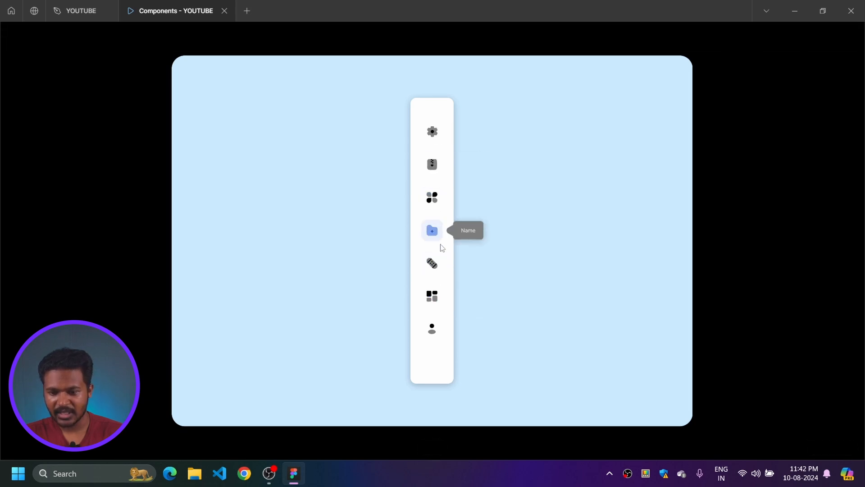
{"action": "left_click", "coordinate": [74, 10]}
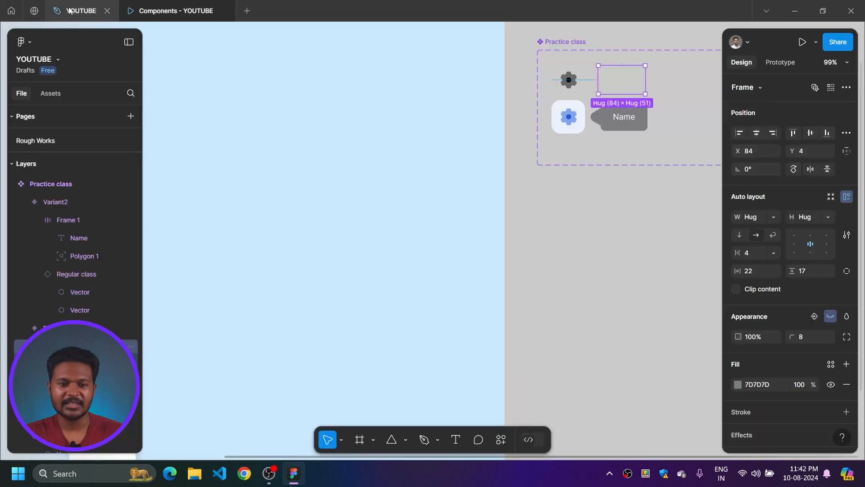
- Select all seven icon instances in the sidebar and set their Property 1 to Variant2
{"action": "left_click_drag", "start_coordinate": [439, 228], "coordinate": [473, 219]}
{"action": "scroll", "coordinate": [333, 218], "scroll_direction": "up", "scroll_amount": 5}
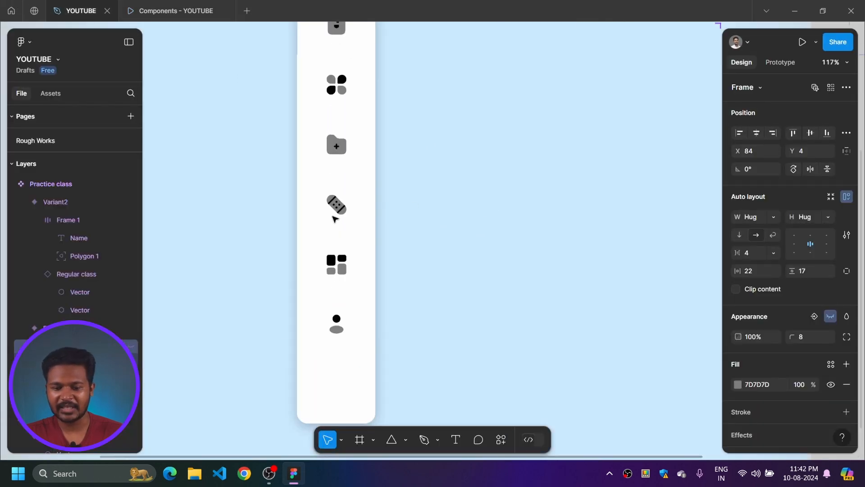
{"action": "scroll", "coordinate": [428, 190], "scroll_direction": "down", "scroll_amount": 3}
{"action": "left_click_drag", "start_coordinate": [453, 178], "coordinate": [430, 231]}
{"action": "mouse_move", "coordinate": [300, 88]}
{"action": "left_mouse_down"}
{"action": "mouse_move", "coordinate": [411, 290]}
{"action": "mouse_move", "coordinate": [407, 346]}
{"action": "left_mouse_up"}
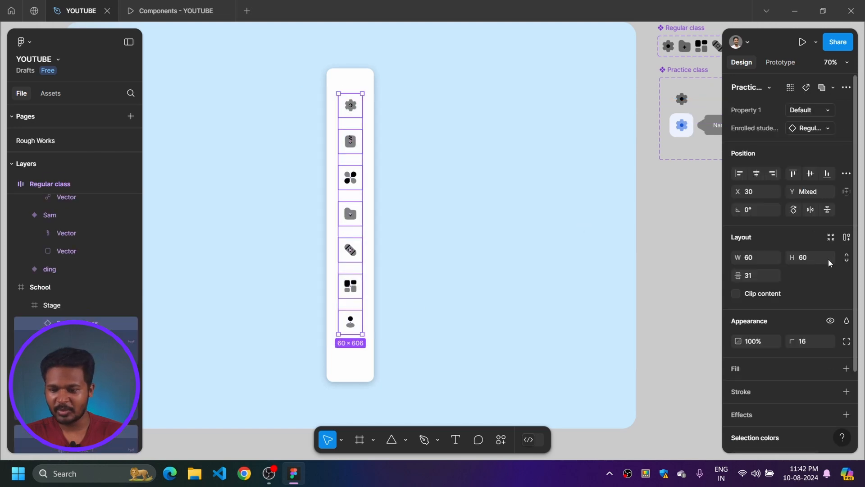
{"action": "scroll", "coordinate": [768, 296], "scroll_direction": "down", "scroll_amount": 3}
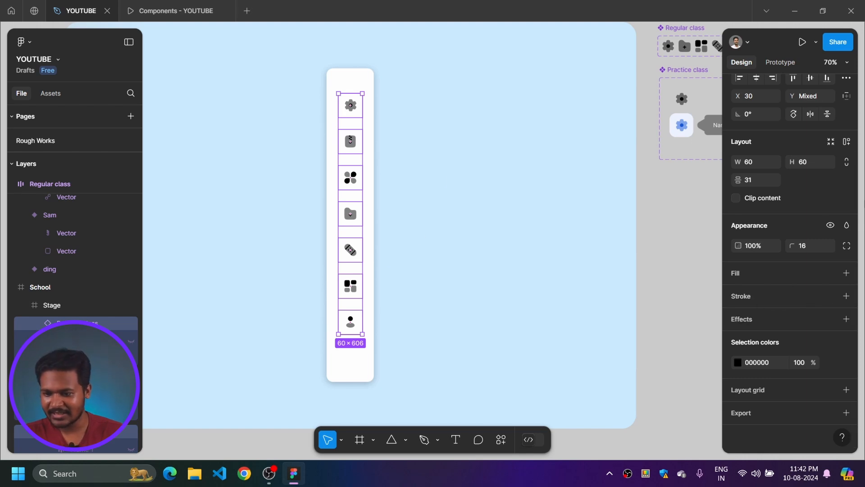
{"action": "scroll", "coordinate": [823, 195], "scroll_direction": "up", "scroll_amount": 3}
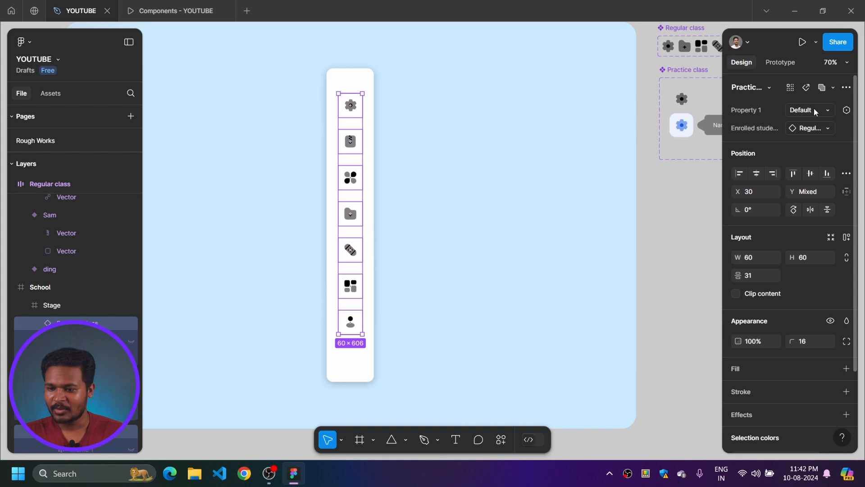
{"action": "left_click", "coordinate": [826, 111]}
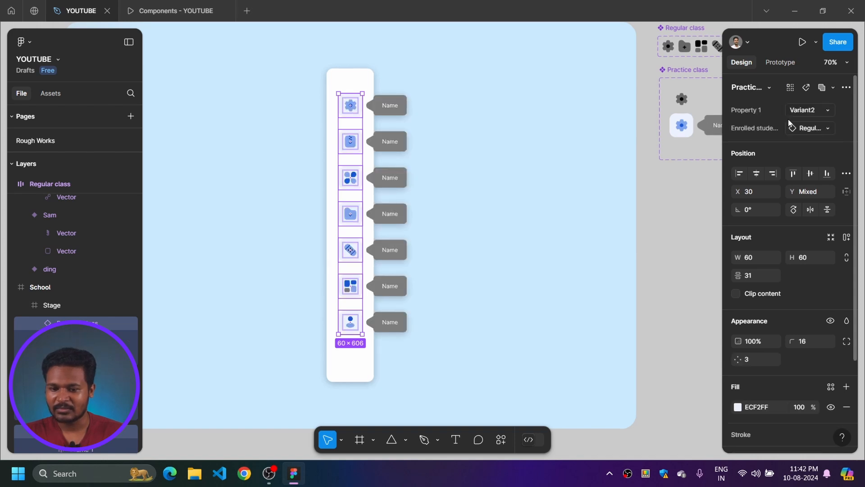
{"action": "left_click", "coordinate": [598, 173]}
- Rename Property 1 of the Practice class component set to "state"
{"action": "left_click_drag", "start_coordinate": [628, 218], "coordinate": [399, 371]}
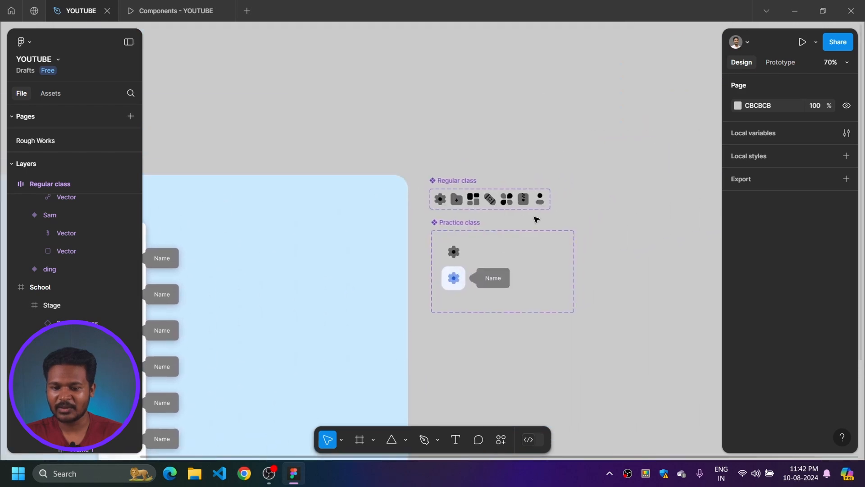
{"action": "scroll", "coordinate": [523, 229], "scroll_direction": "up", "scroll_amount": 5, "text": "ctrl"}
{"action": "scroll", "coordinate": [491, 221], "scroll_direction": "down", "scroll_amount": 1}
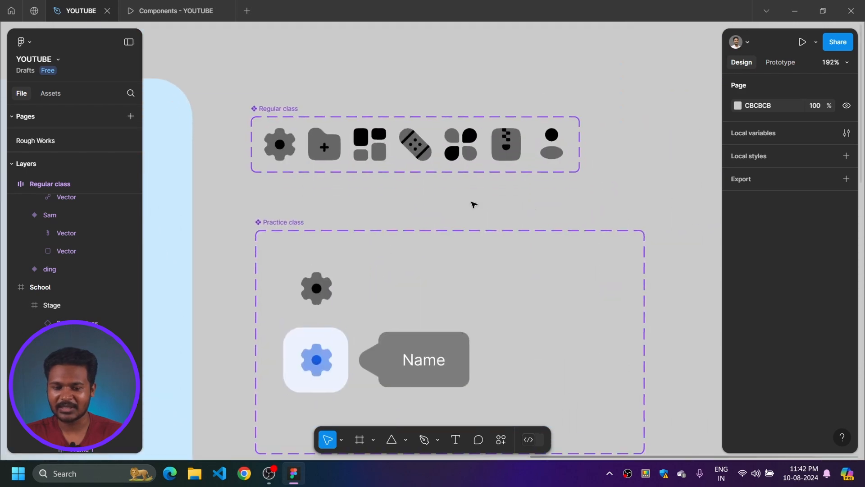
{"action": "left_click", "coordinate": [279, 222]}
{"action": "scroll", "coordinate": [367, 215], "scroll_direction": "down", "scroll_amount": 2}
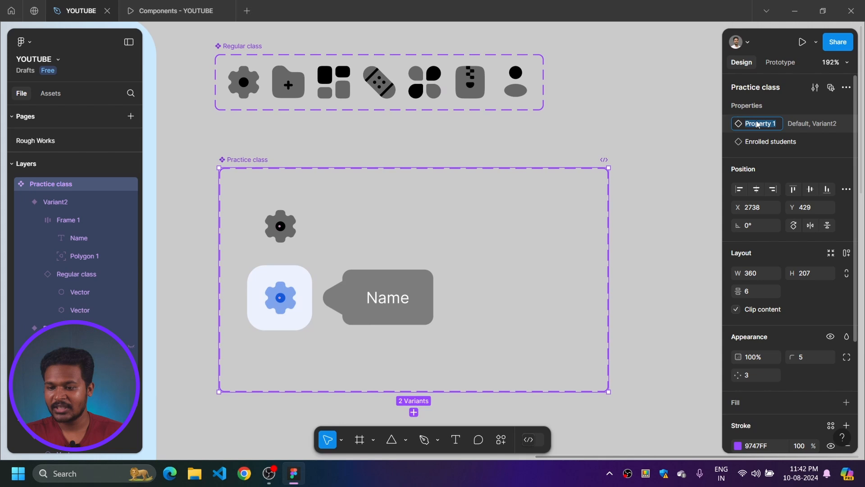
{"action": "type", "text": "state"}
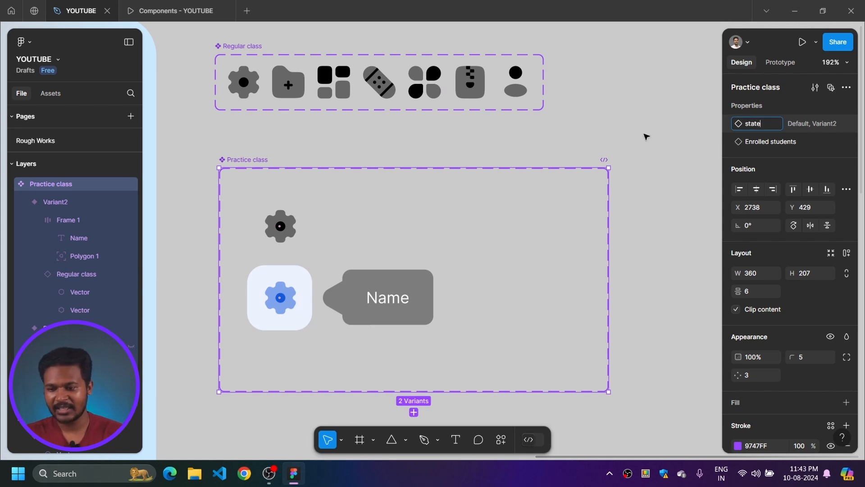
{"action": "left_click", "coordinate": [623, 143]}
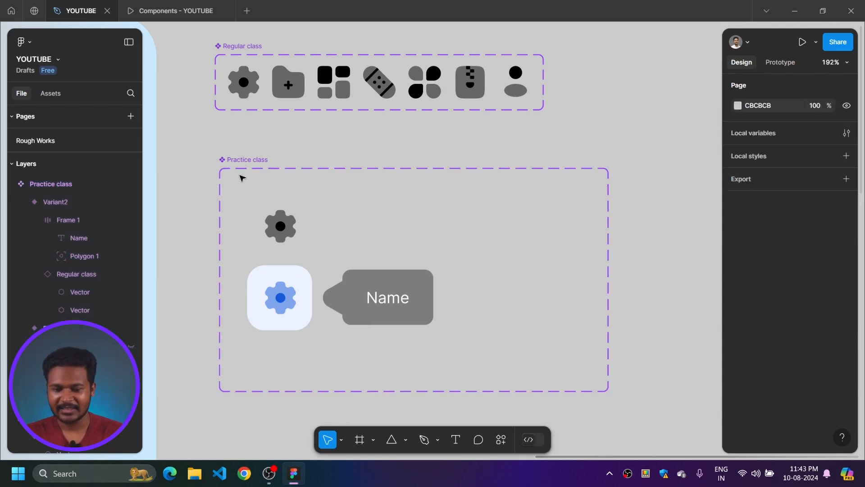
- Rename the Variant2 value of the Practice class blue gear variant's state to "Hovered"
{"action": "left_click", "coordinate": [280, 225]}
{"action": "left_click", "coordinate": [296, 301]}
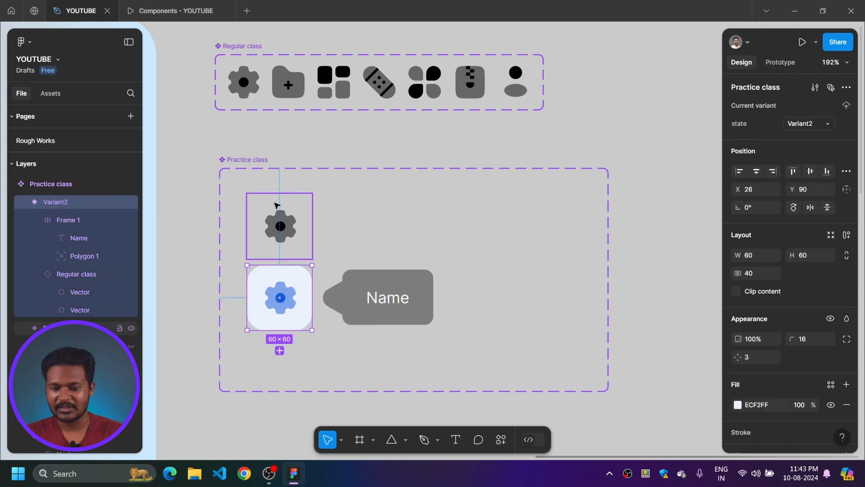
{"action": "left_click", "coordinate": [276, 209]}
{"action": "left_click", "coordinate": [796, 128]}
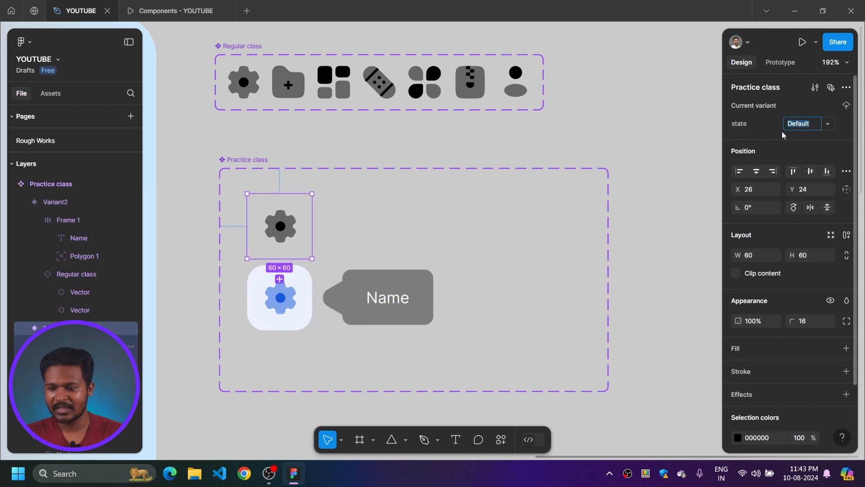
{"action": "left_click", "coordinate": [291, 300]}
{"action": "left_click", "coordinate": [806, 128]}
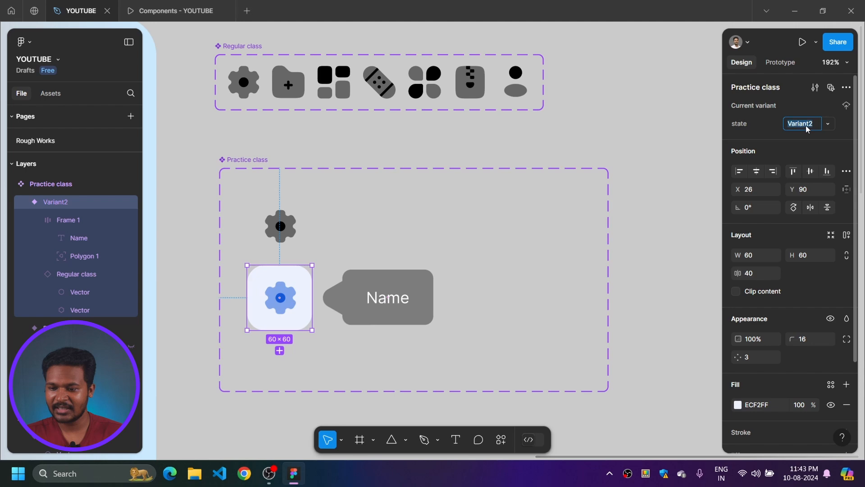
{"action": "type", "text": "Hovered"}
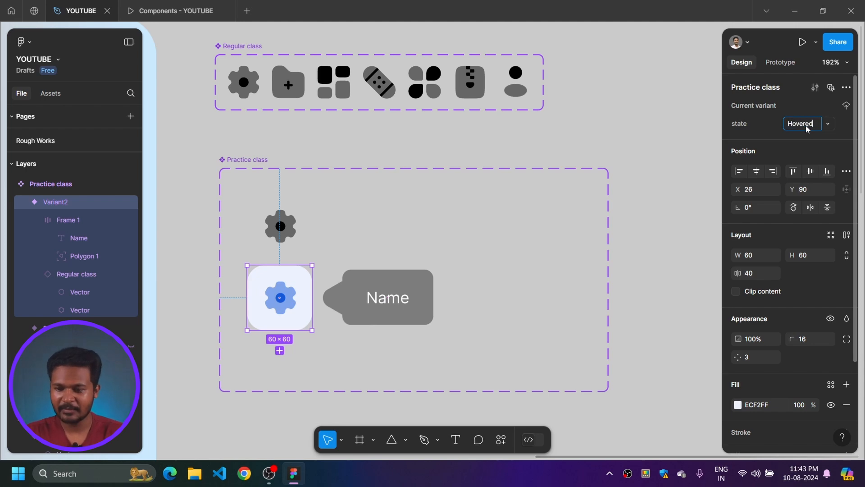
{"action": "left_click", "coordinate": [620, 130]}
- Switch the sidebar's gear icon instance to the Default state and back to Hovered
{"action": "scroll", "coordinate": [620, 127], "scroll_direction": "down", "scroll_amount": 5}
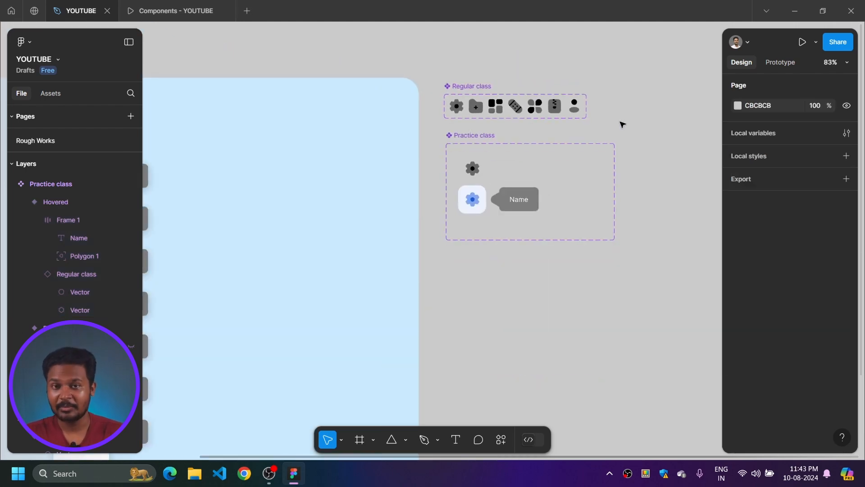
{"action": "scroll", "coordinate": [566, 257], "scroll_direction": "down", "scroll_amount": 5}
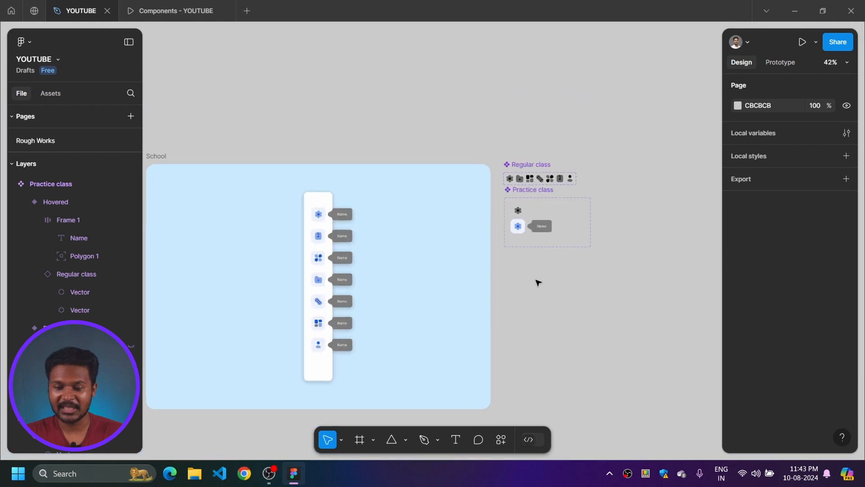
{"action": "scroll", "coordinate": [404, 136], "scroll_direction": "up", "scroll_amount": 5}
{"action": "left_click", "coordinate": [360, 140]}
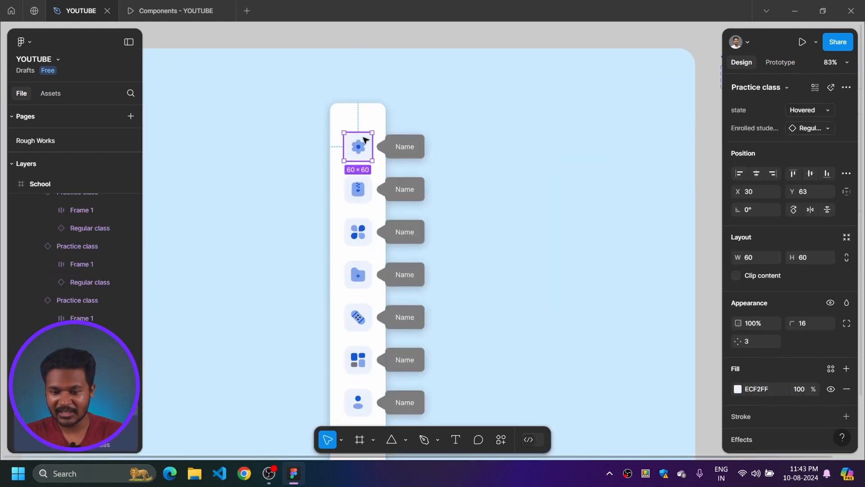
{"action": "left_click", "coordinate": [820, 113]}
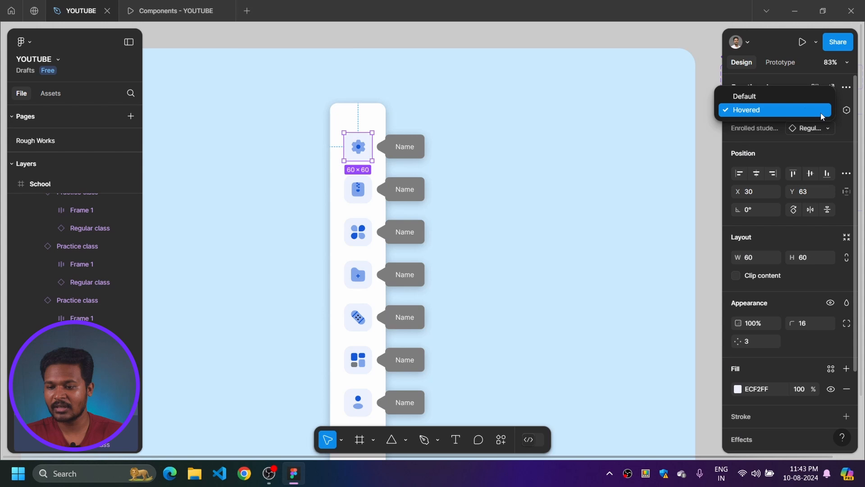
{"action": "left_click", "coordinate": [753, 97]}
{"action": "left_click", "coordinate": [802, 114]}
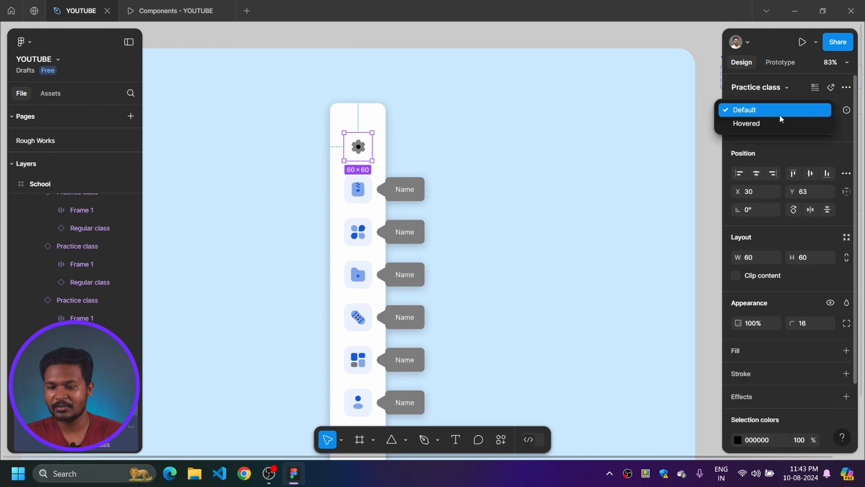
{"action": "left_click", "coordinate": [762, 121]}
- Change the label text of the sidebar's gear icon to "Settings" and of the zip icon to "Zip"
{"action": "scroll", "coordinate": [411, 146], "scroll_direction": "up", "scroll_amount": 4}
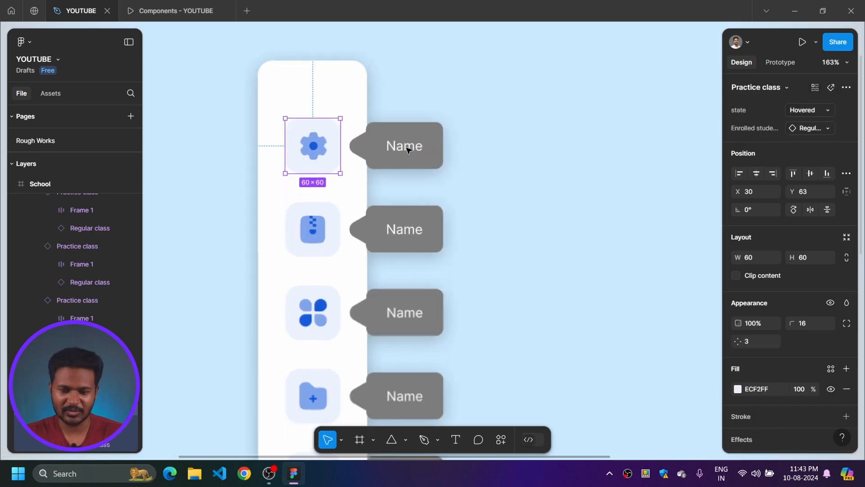
{"action": "double_click", "coordinate": [403, 148]}
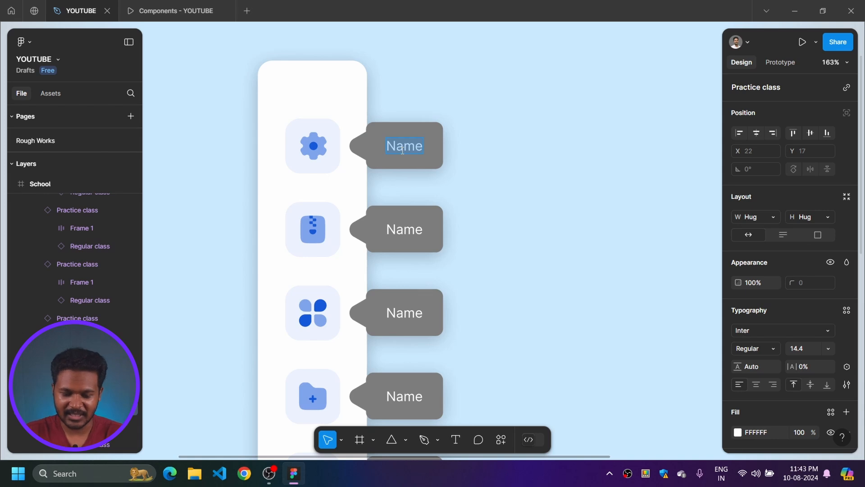
{"action": "type", "text": "Settings"}
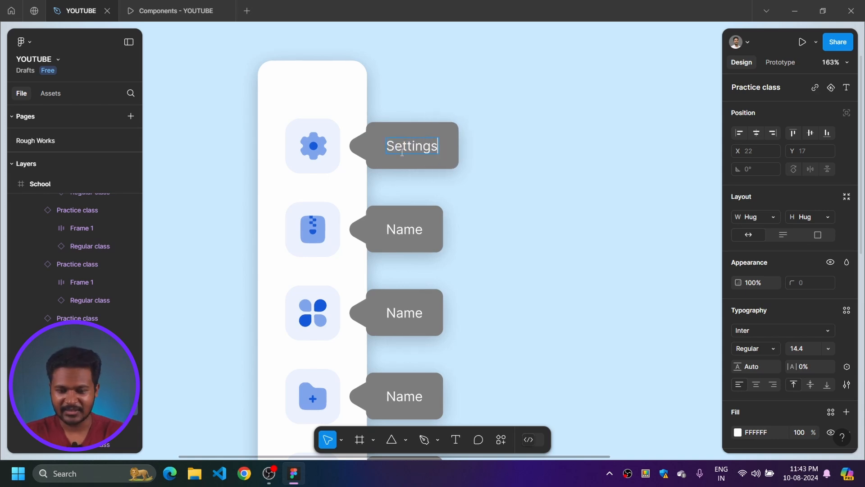
{"action": "double_click", "coordinate": [399, 233]}
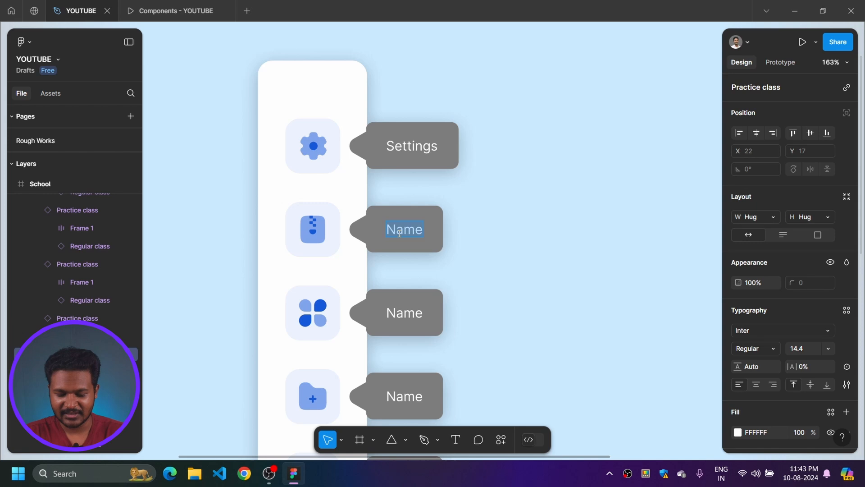
{"action": "type", "text": "Zip"}
- Change the label text of the four-petal icon in the sidebar to "Pictures"
{"action": "left_click", "coordinate": [412, 317]}
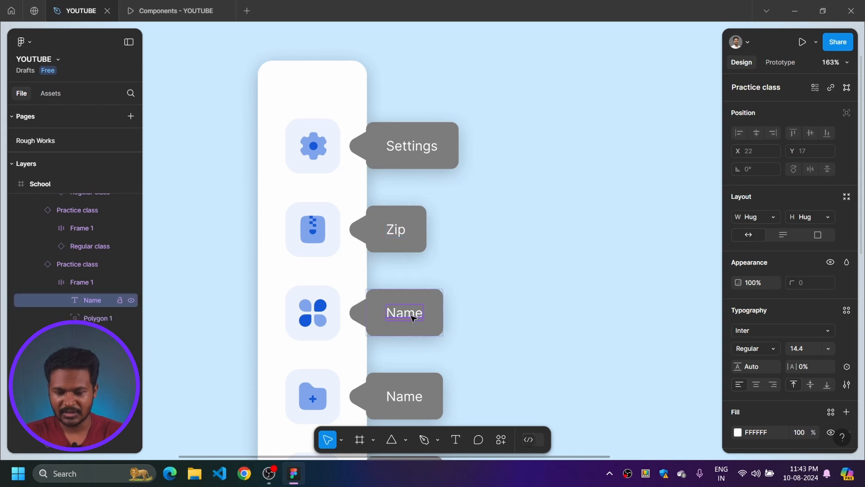
{"action": "double_click", "coordinate": [412, 314]}
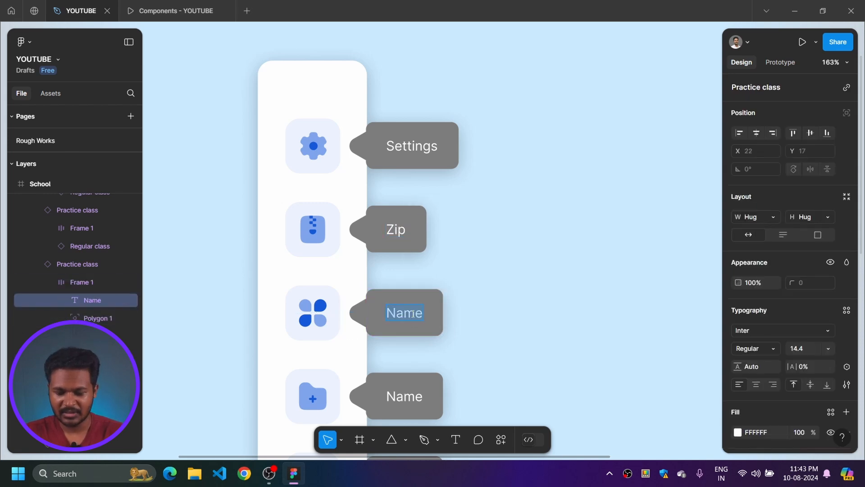
{"action": "type", "text": "Pictured"}
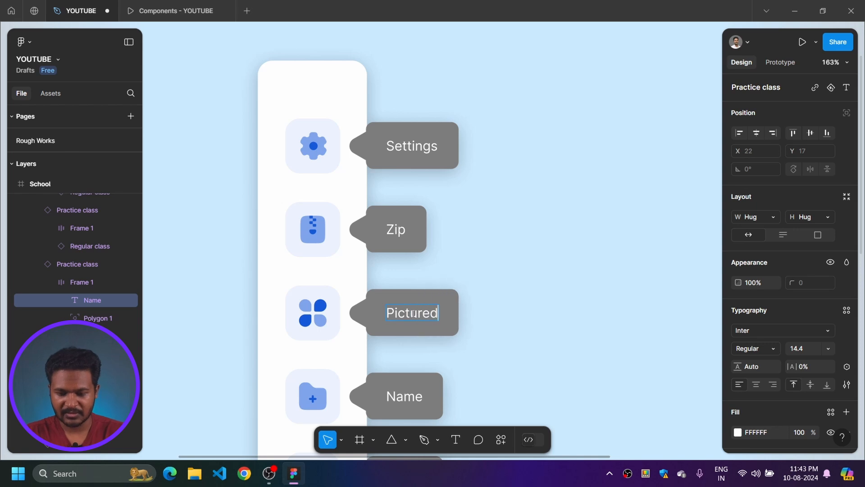
{"action": "scroll", "coordinate": [482, 290], "scroll_direction": "down", "scroll_amount": 1}
{"action": "key", "text": "BackSpace"}
{"action": "type", "text": "s"}
- Change the label text of the folder icon to "Folders" and of the bandage-shaped icon to "Pills"
{"action": "scroll", "coordinate": [481, 299], "scroll_direction": "down", "scroll_amount": 4}
{"action": "double_click", "coordinate": [401, 234]}
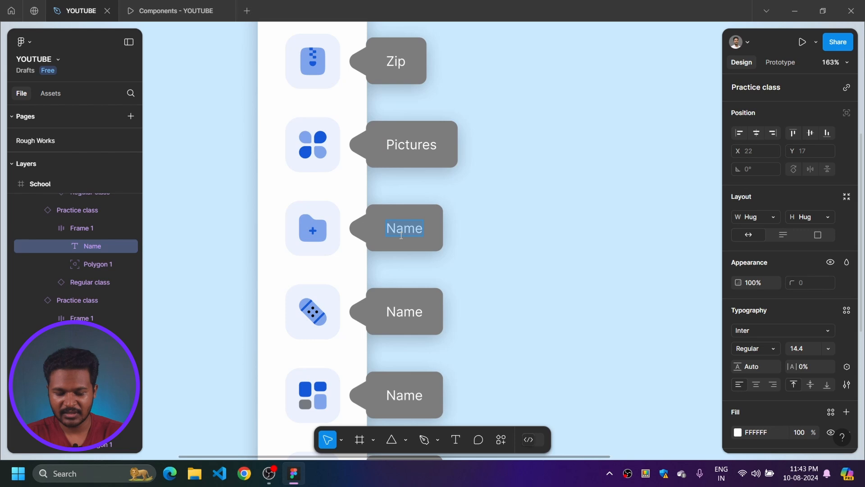
{"action": "type", "text": "Folders"}
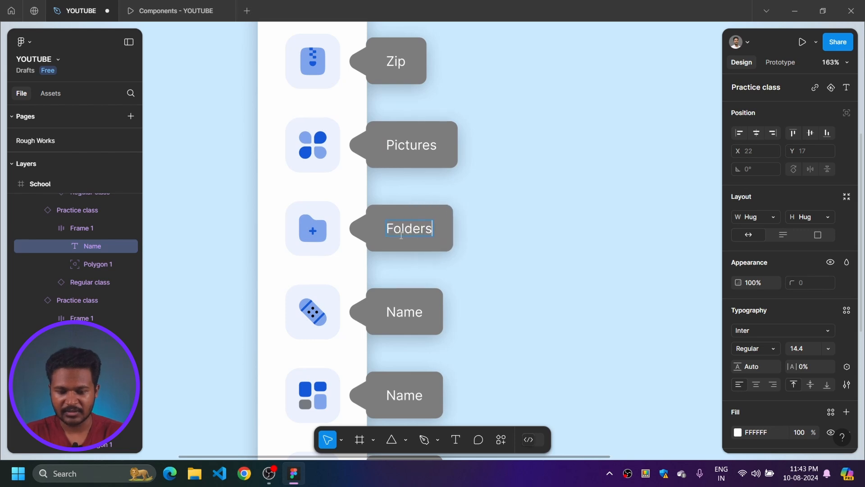
{"action": "double_click", "coordinate": [409, 314]}
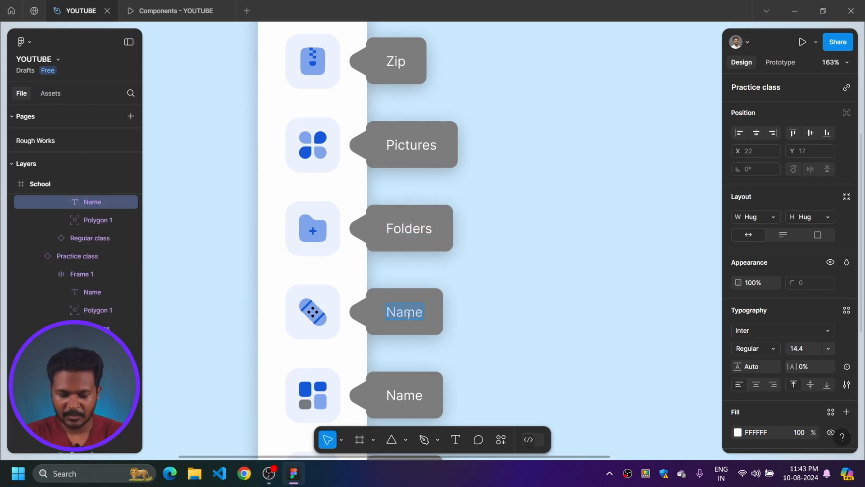
{"action": "type", "text": "Pills"}
- Change the label text of the four-tile icon to "Dashboard" and of the person icon to "Account"
{"action": "scroll", "coordinate": [458, 333], "scroll_direction": "down", "scroll_amount": 2}
{"action": "double_click", "coordinate": [399, 318]}
{"action": "type", "text": "Dashboard"}
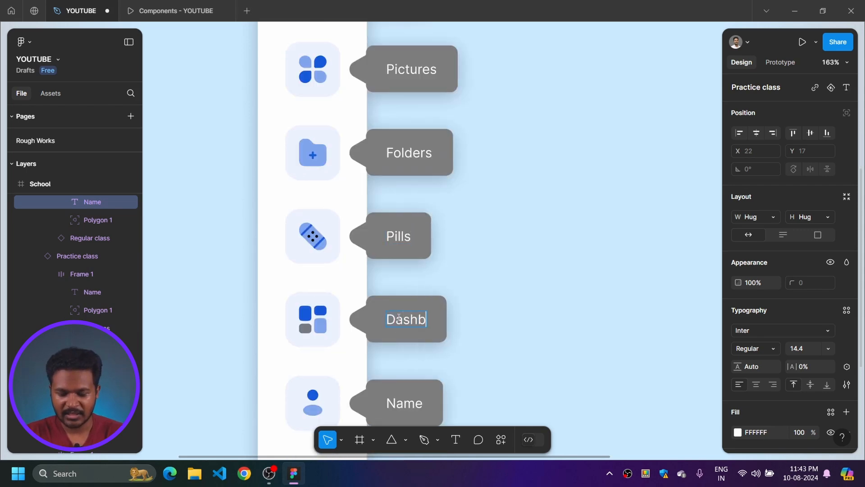
{"action": "scroll", "coordinate": [399, 318], "scroll_direction": "down", "scroll_amount": 3}
{"action": "double_click", "coordinate": [411, 266]}
{"action": "type", "text": "Account"}
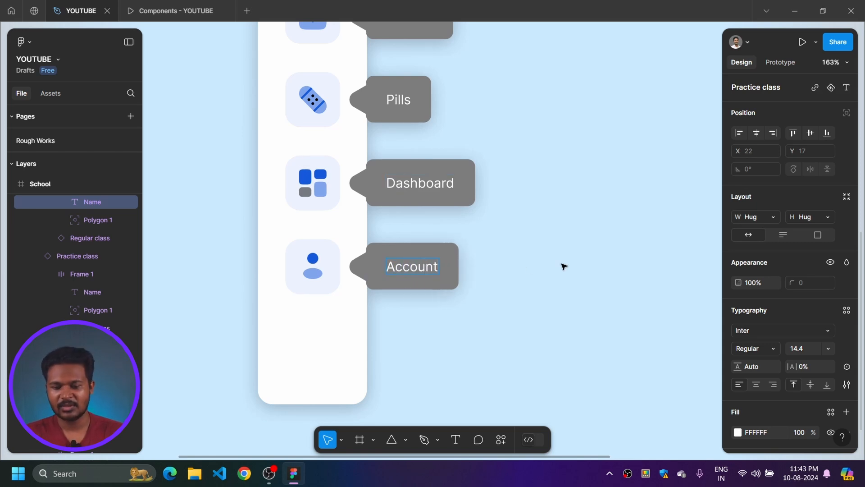
{"action": "key", "text": "Escape"}
- Select all seven icon instances in the sidebar and set their state to Default
{"action": "scroll", "coordinate": [561, 265], "scroll_direction": "down", "scroll_amount": 10}
{"action": "left_click", "coordinate": [580, 375]}
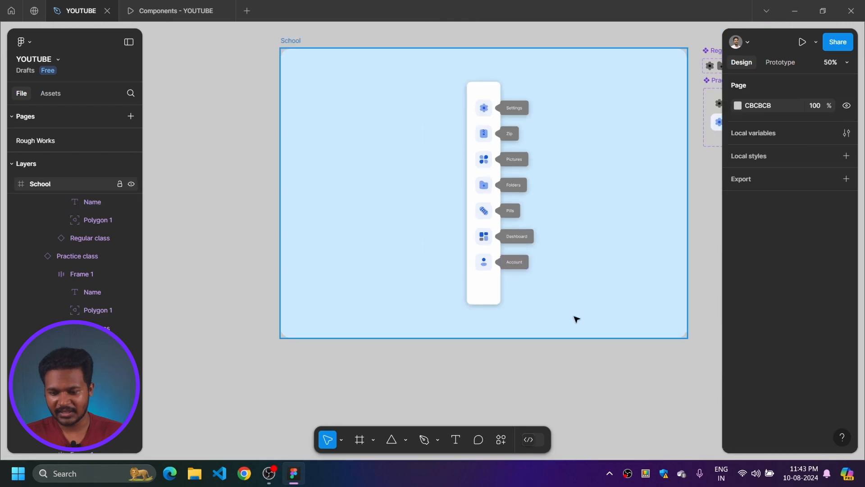
{"action": "left_click", "coordinate": [568, 313]}
{"action": "left_click_drag", "start_coordinate": [586, 295], "coordinate": [462, 90]}
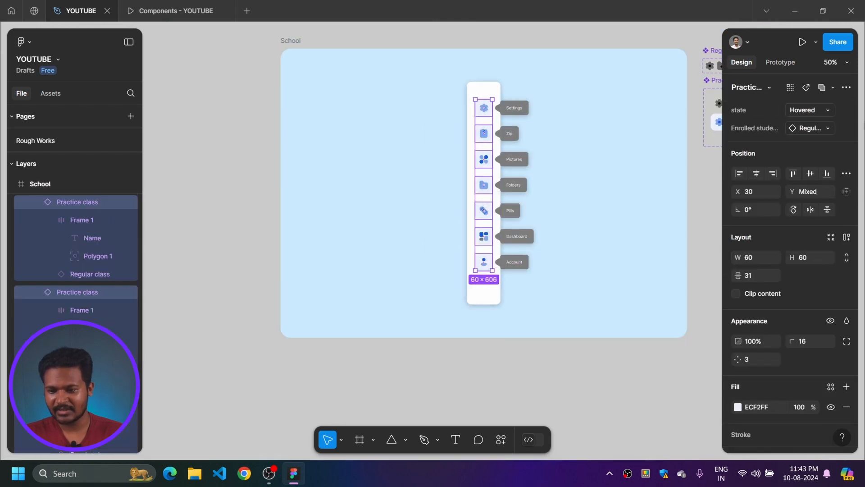
{"action": "left_click", "coordinate": [821, 108]}
{"action": "left_click", "coordinate": [766, 93]}
{"action": "left_click", "coordinate": [575, 391]}
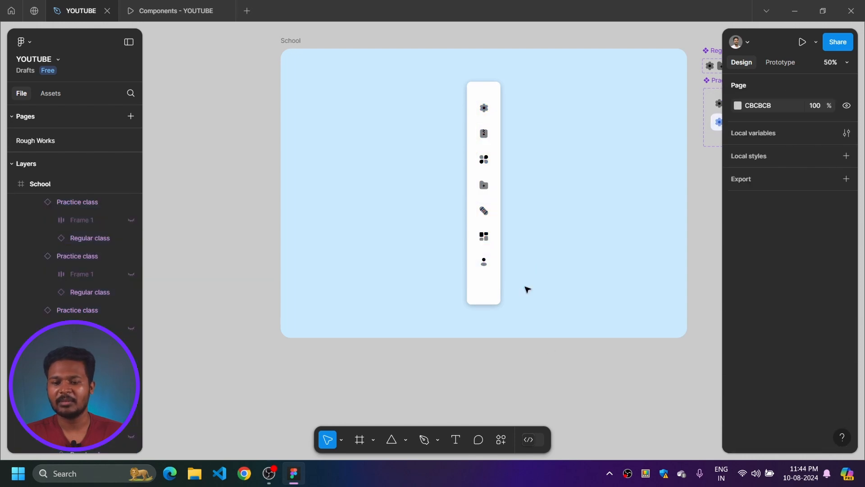
- Check the individual hover labels of the sidebar icons in the Components prototype preview and return to the design file
{"action": "left_click", "coordinate": [141, 7]}
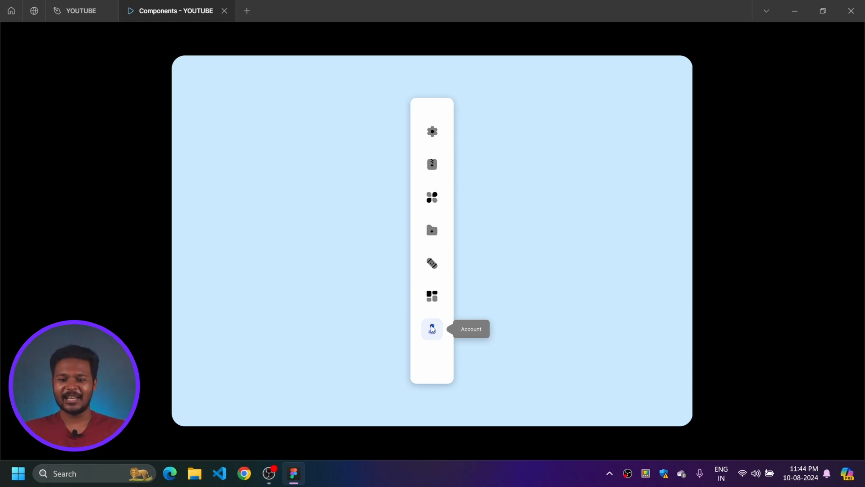
{"action": "left_click", "coordinate": [75, 10]}
{"action": "scroll", "coordinate": [381, 147], "scroll_direction": "down", "scroll_amount": 3}
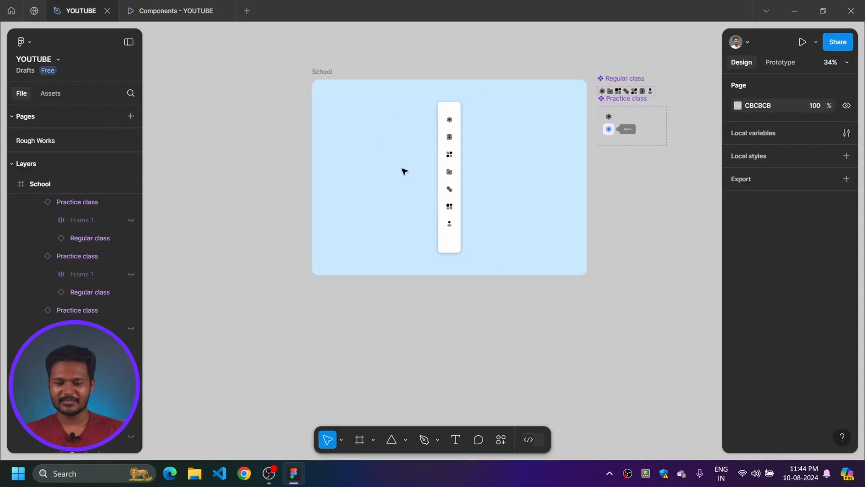
{"action": "left_click_drag", "start_coordinate": [400, 174], "coordinate": [386, 213]}
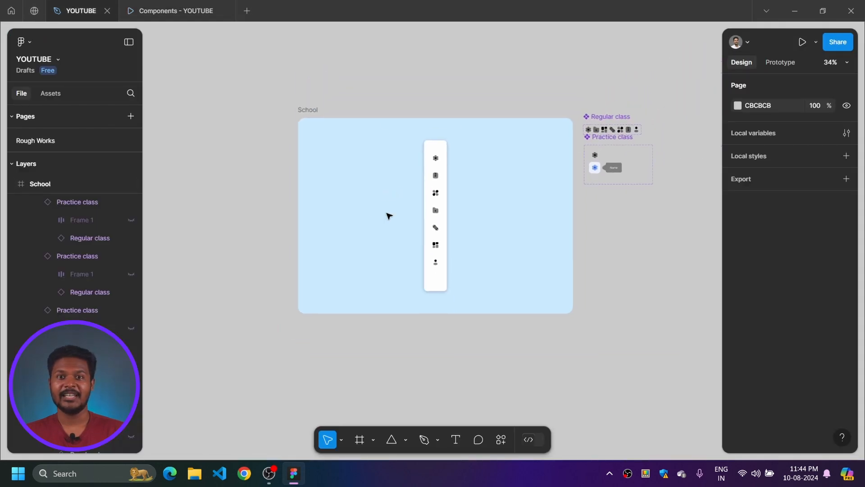